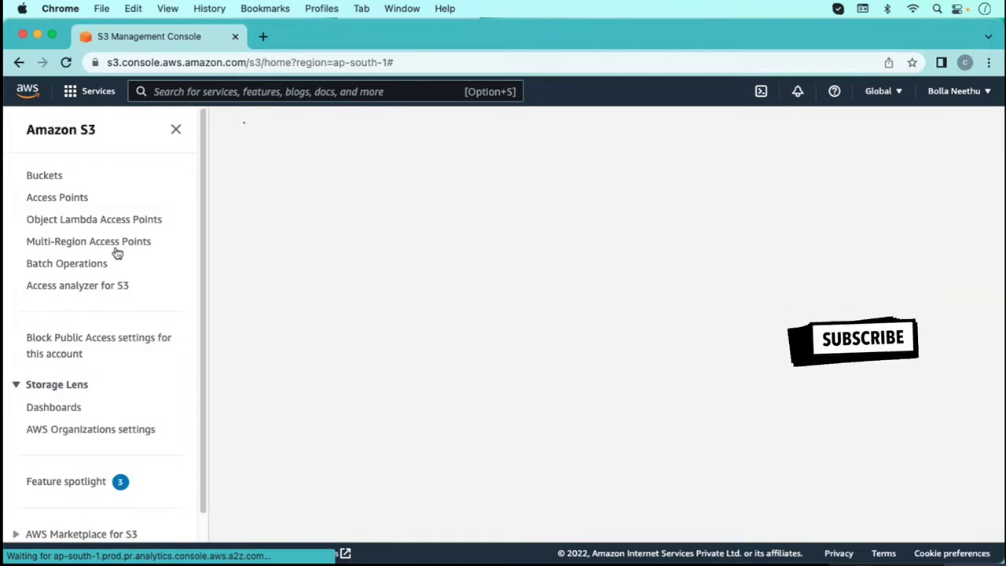
Show the Buckets list in Amazon S3 and collapse the service navigation
left_click_drag(202, 262, 202, 290)
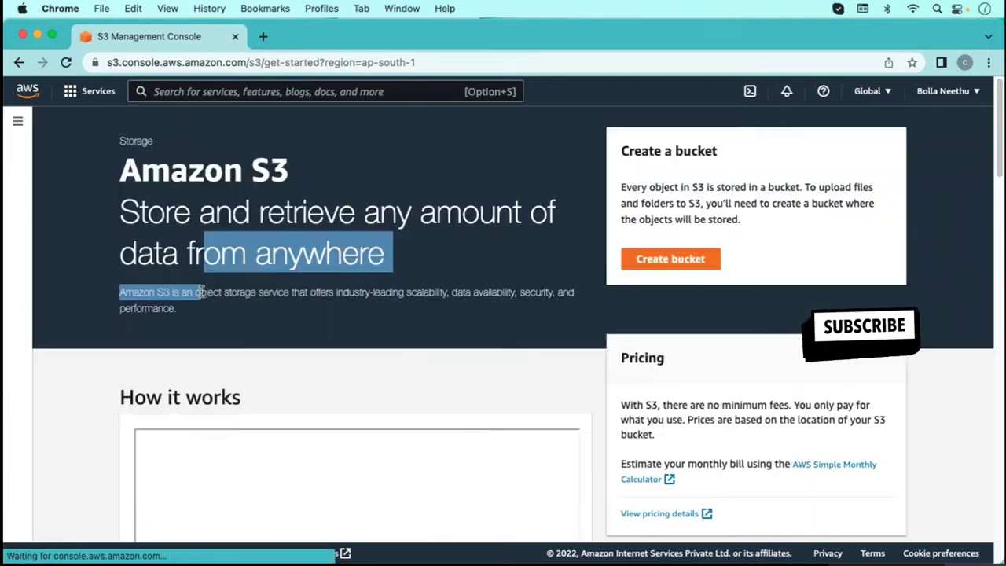
left_click(563, 319)
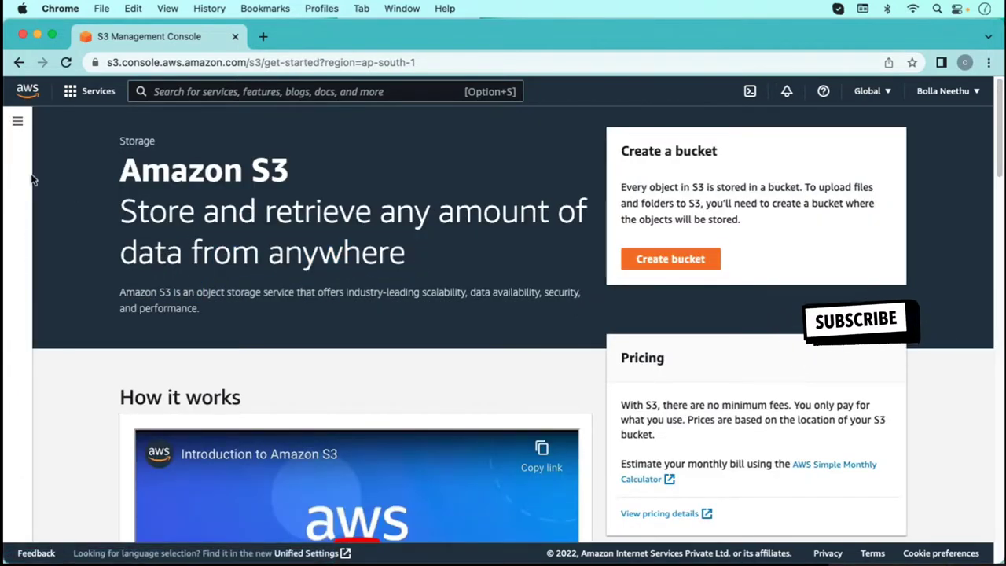
left_click(17, 122)
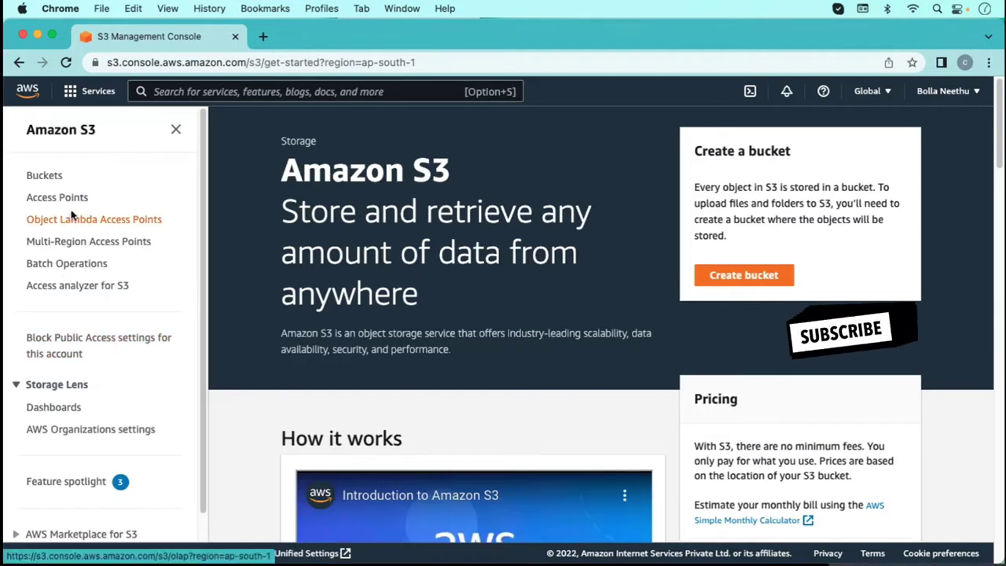
left_click(51, 177)
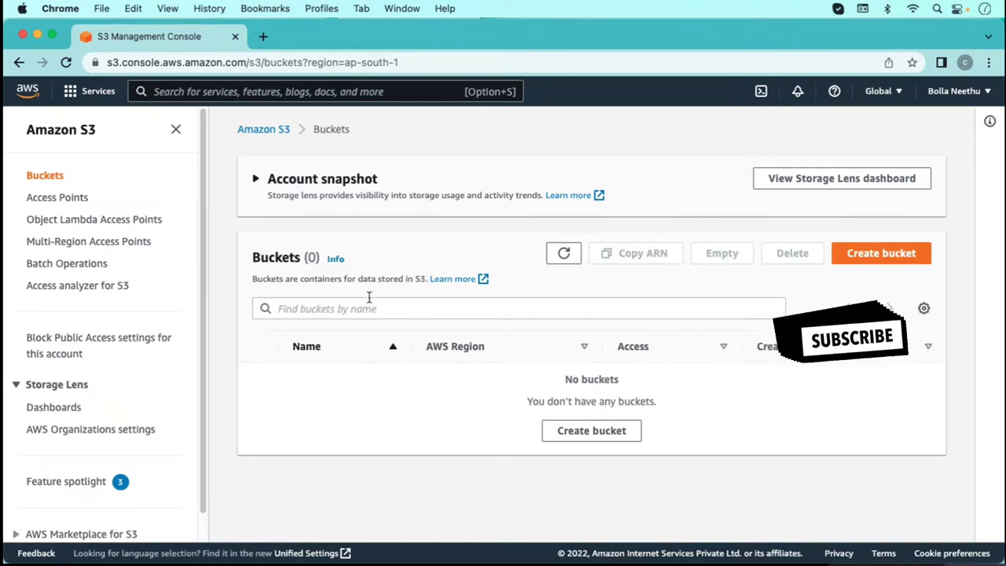
left_click(175, 129)
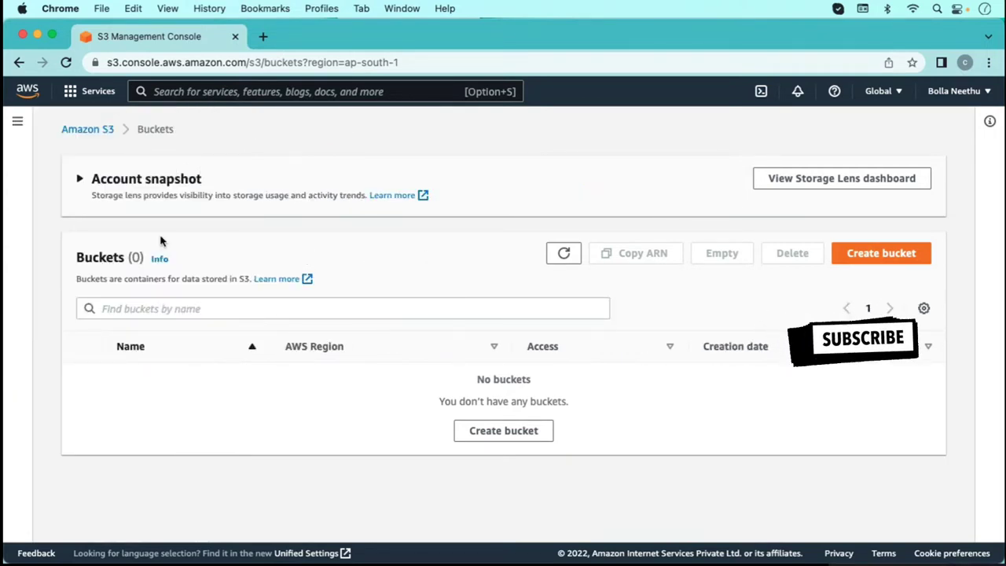
Go to the EC2 service and show its instances list without the running-state filter
left_click(215, 92)
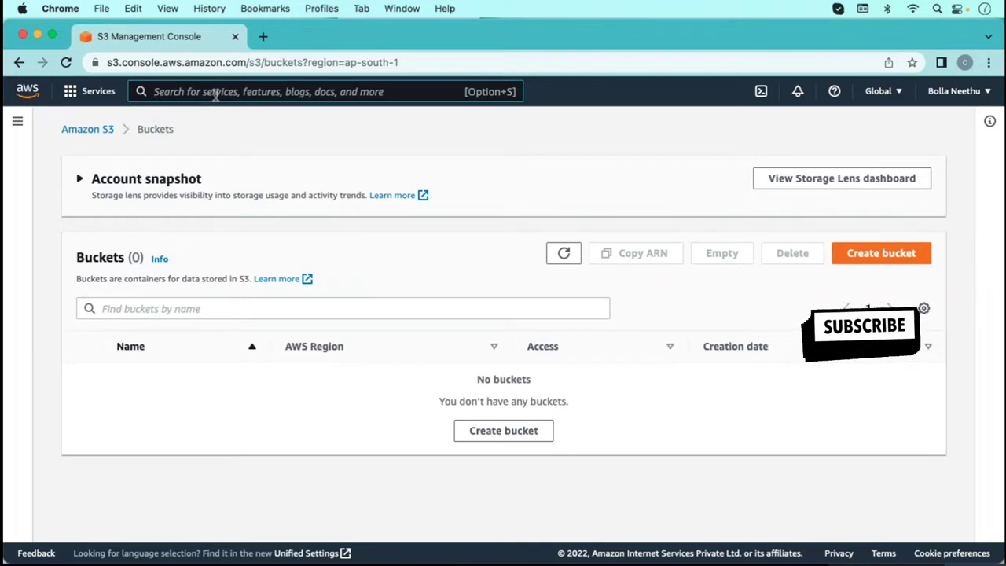
type("ec2")
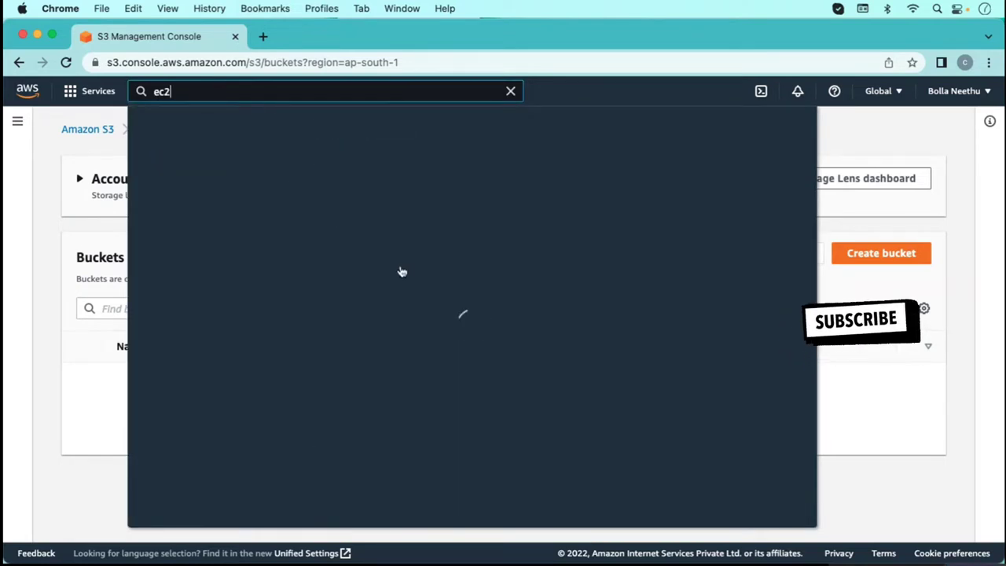
left_click(374, 208)
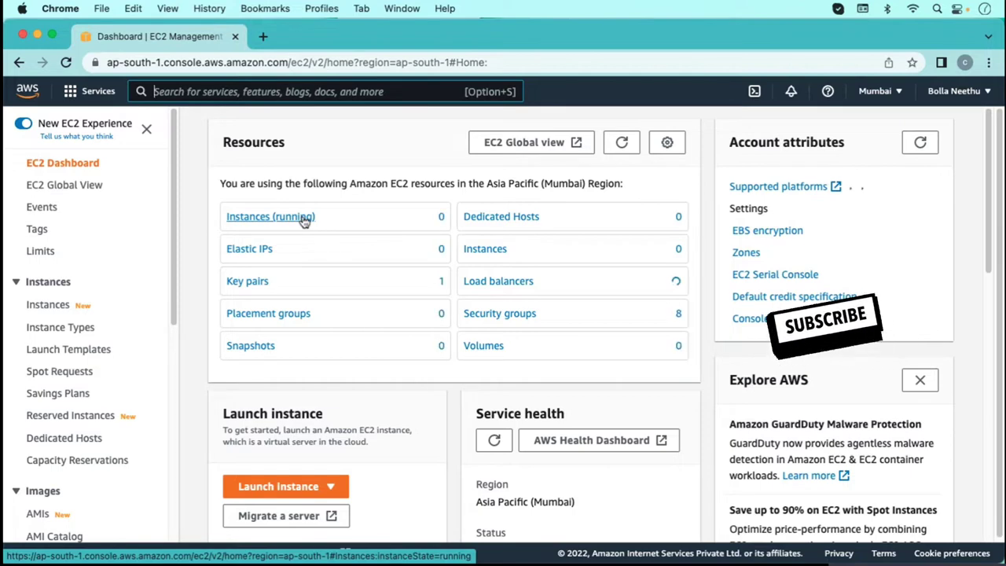
left_click(304, 221)
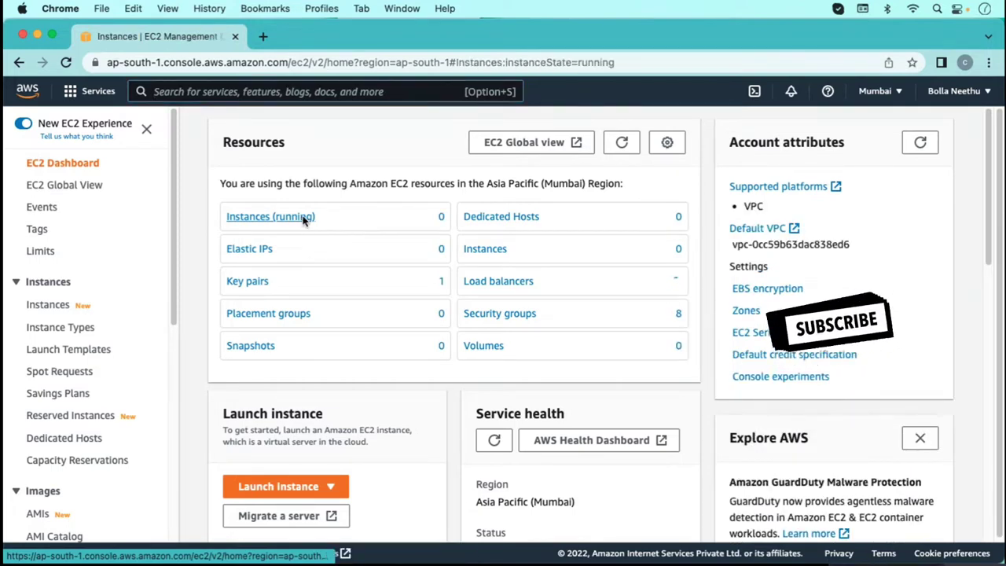
left_click(330, 177)
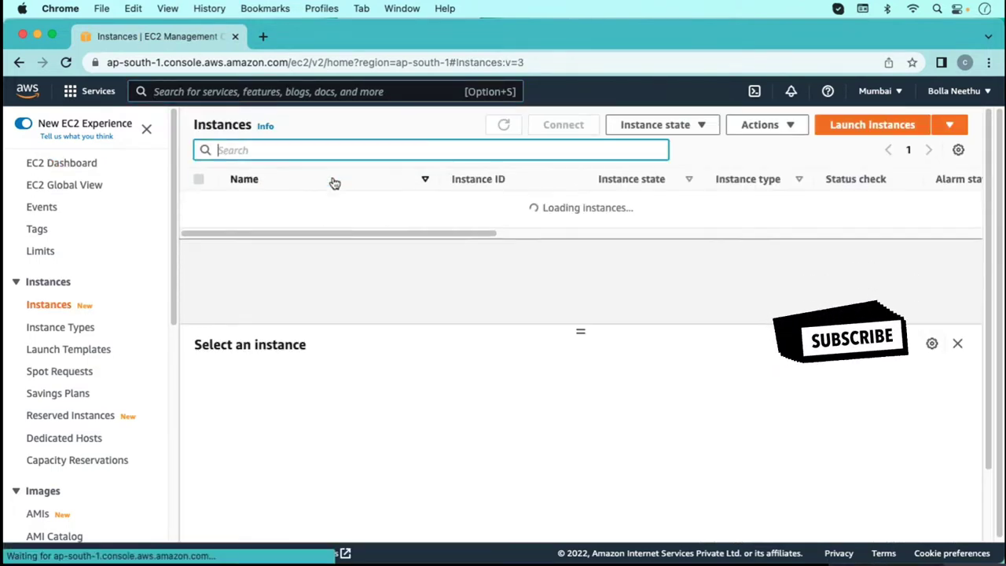
Set up a new EC2 instance launch named windows, using the Microsoft Windows Server 2019 image
left_click(854, 133)
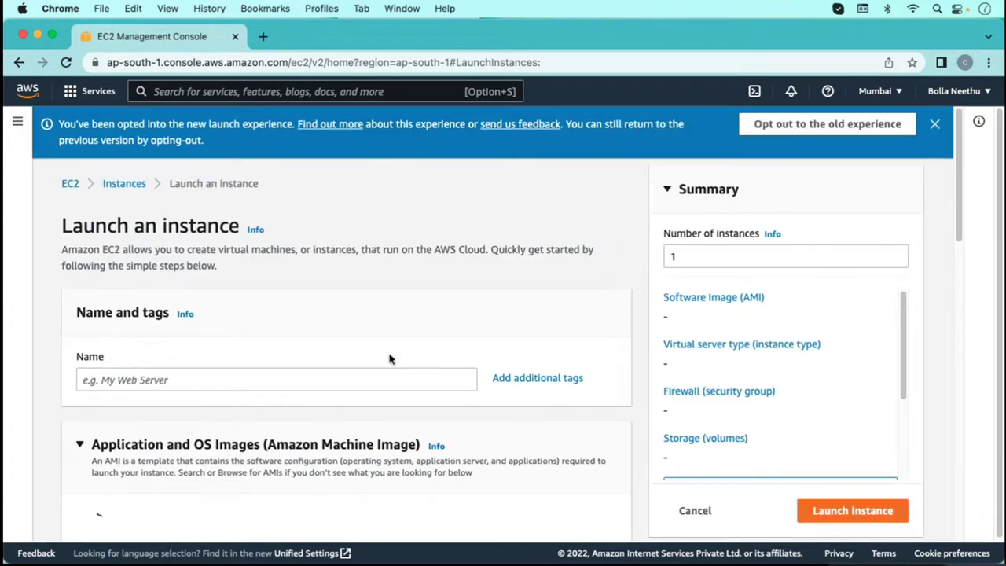
left_click(245, 383)
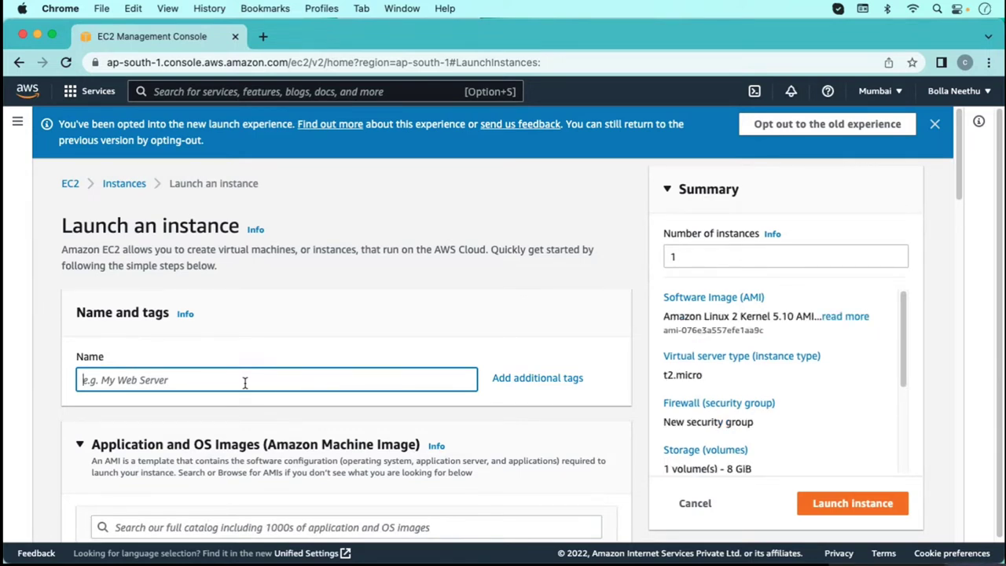
type("windows")
scroll(245, 382, "down", 5)
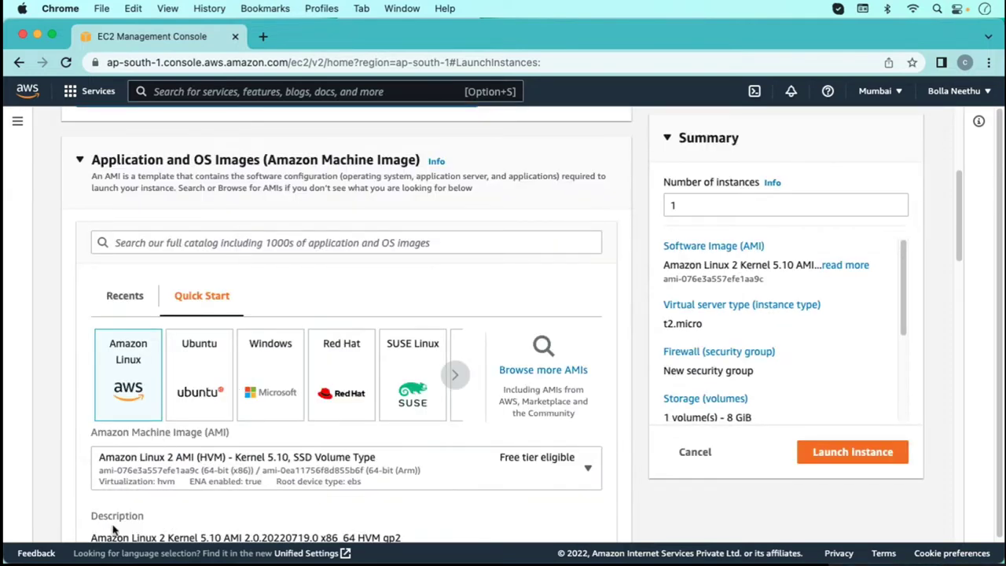
scroll(221, 308, "down", 8)
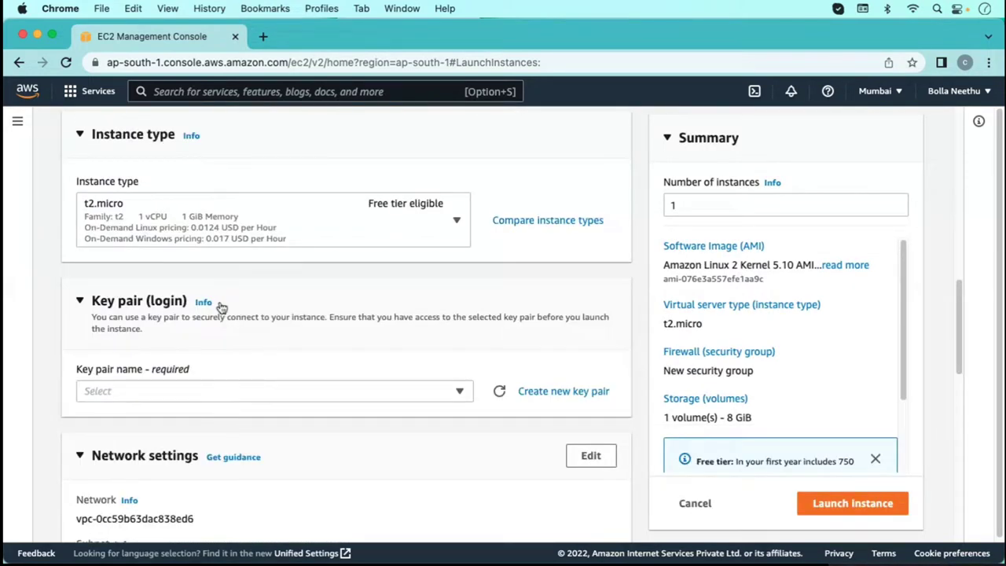
Choose the windowss3 key pair and launch the instance with the default network and storage settings
left_click(204, 390)
left_click(175, 467)
scroll(369, 397, "down", 2)
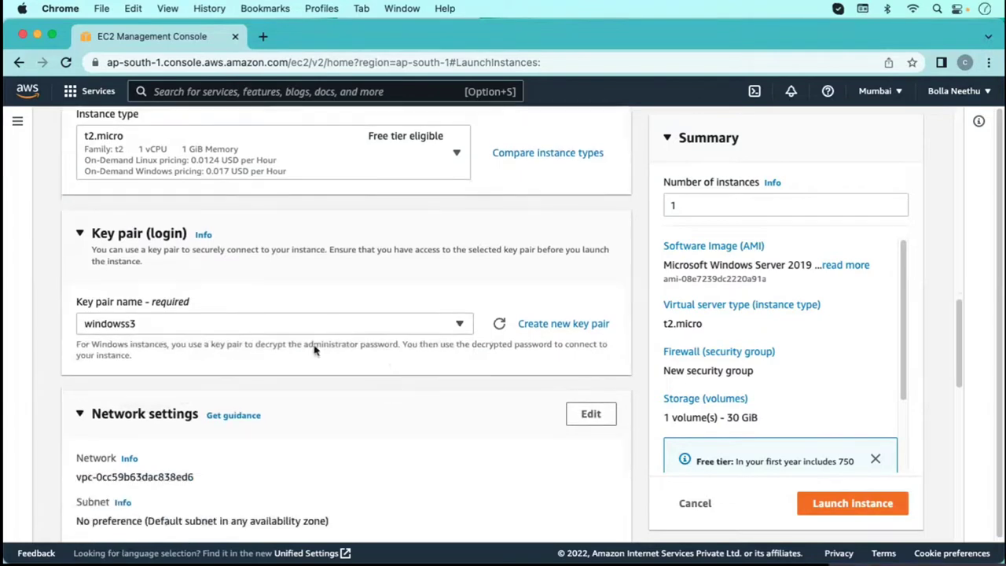
scroll(247, 359, "down", 3)
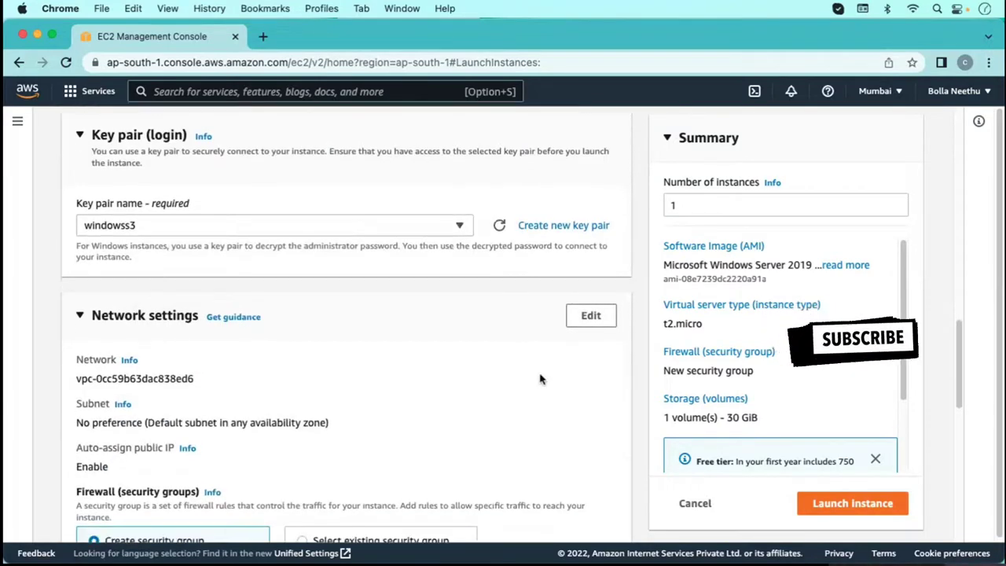
scroll(540, 379, "down", 10)
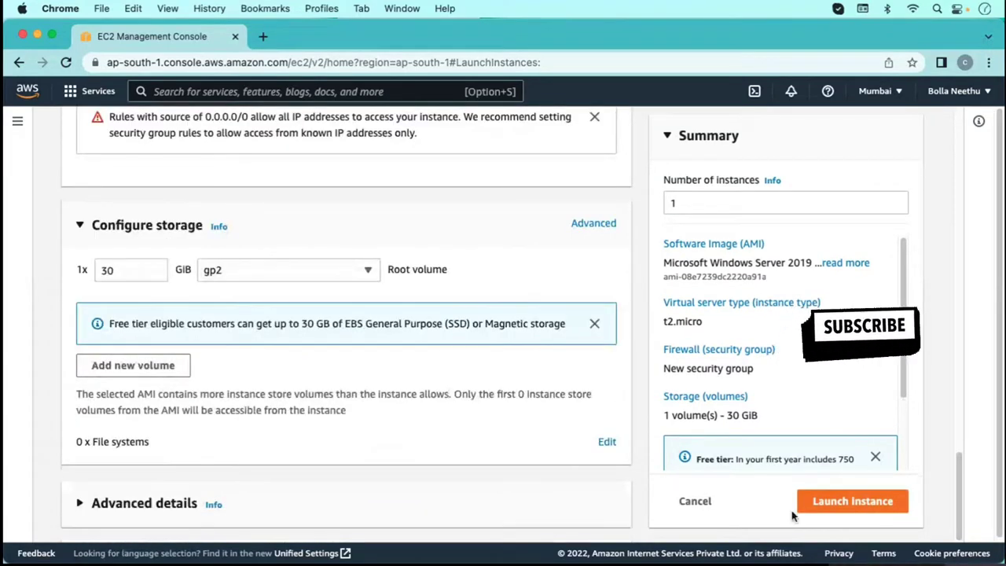
left_click(856, 502)
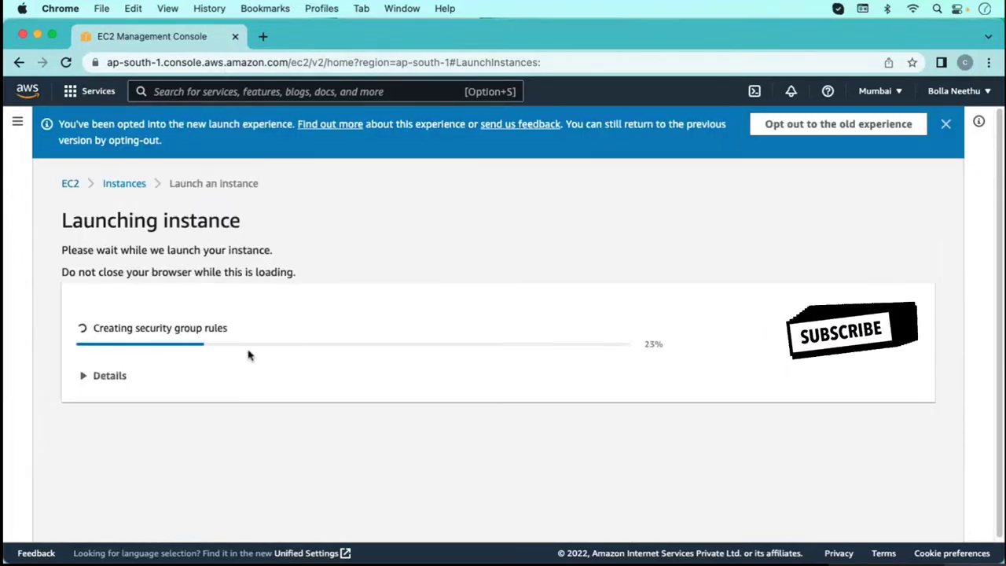
Search for the s3 service and show its Buckets list, with the AWS console home open in a second browser tab
left_click(159, 92)
type("s2")
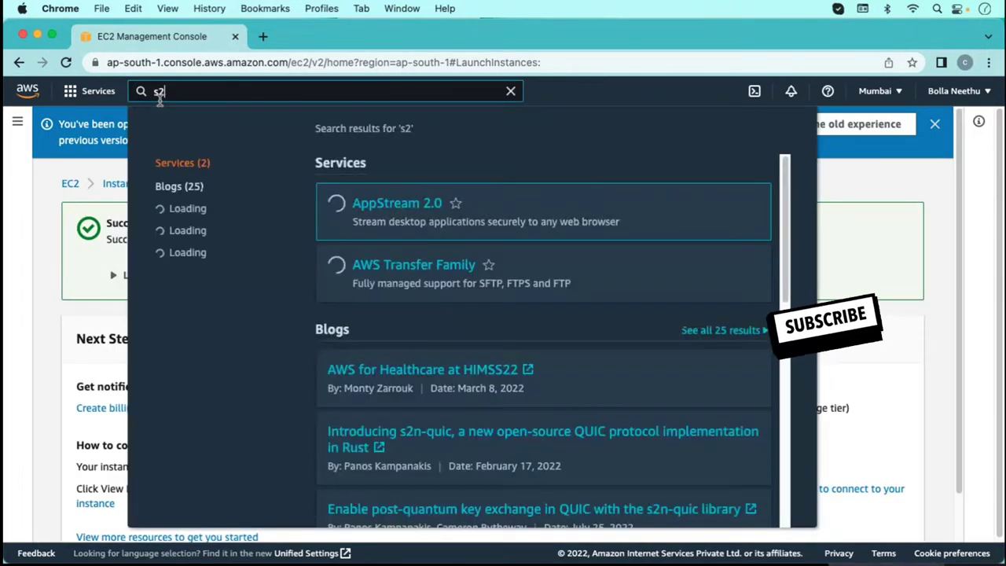
key("BackSpace")
type("3")
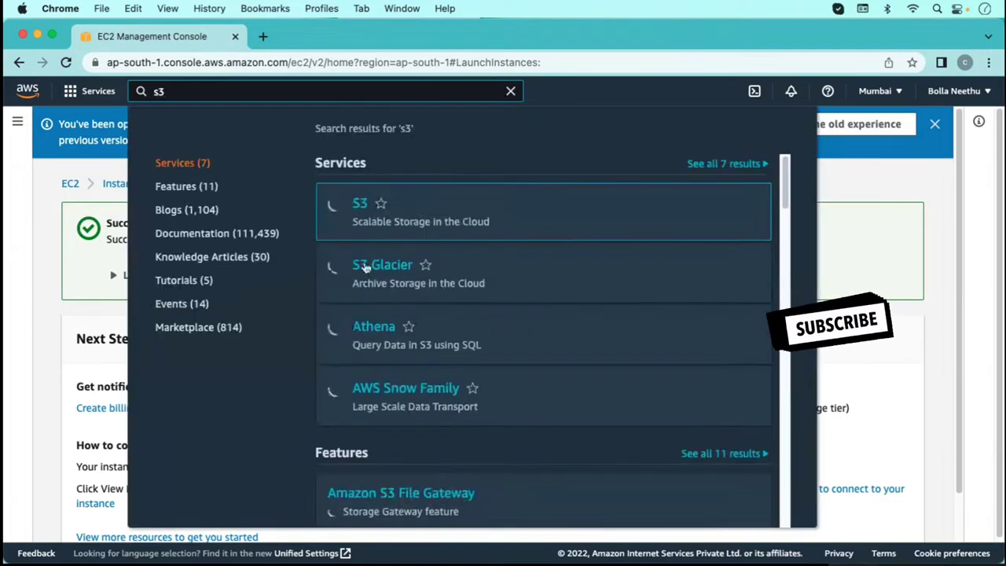
left_click(360, 205)
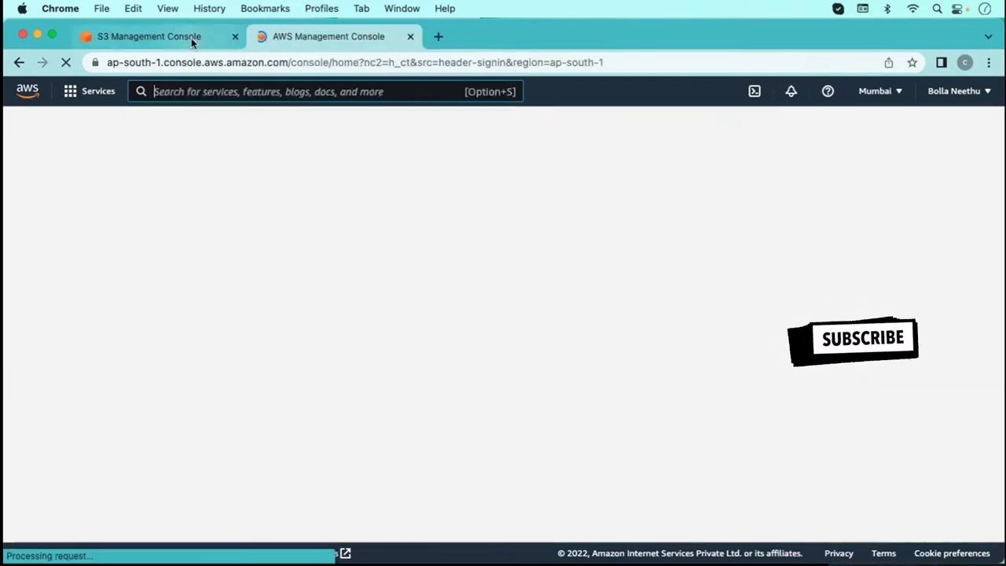
left_click(191, 38)
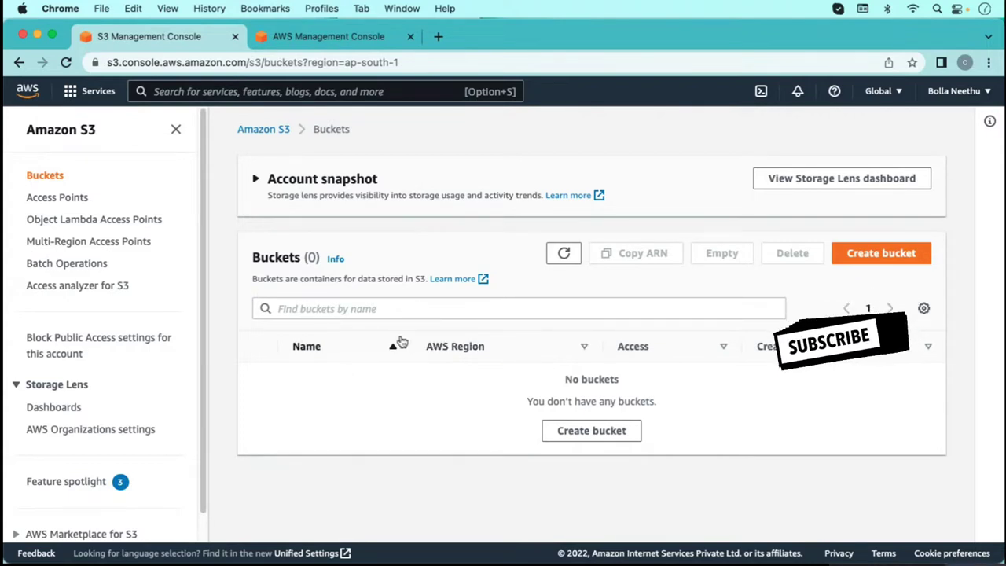
Show the running EC2 instances in the browser tab that holds the AWS console home
left_click(353, 37)
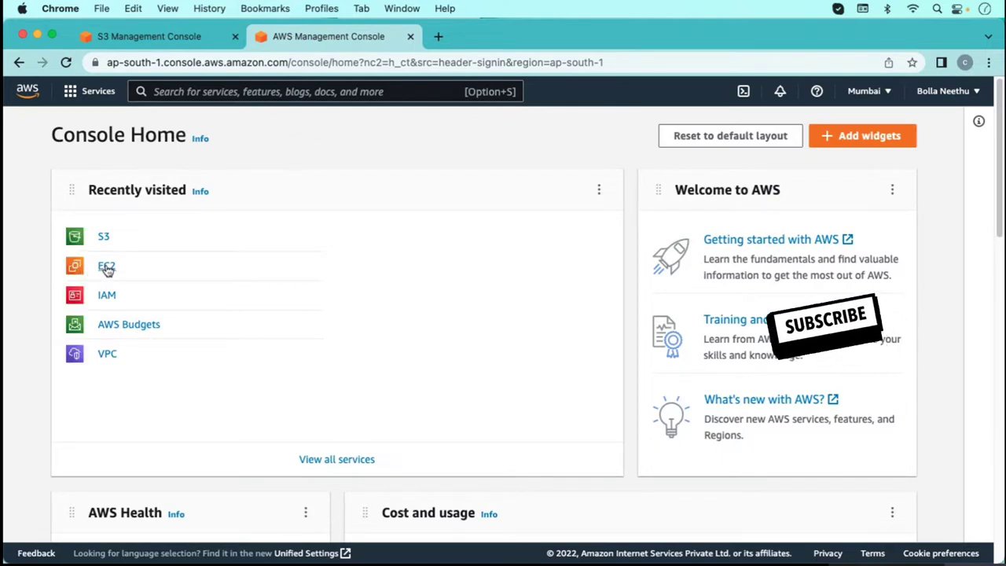
left_click(105, 267)
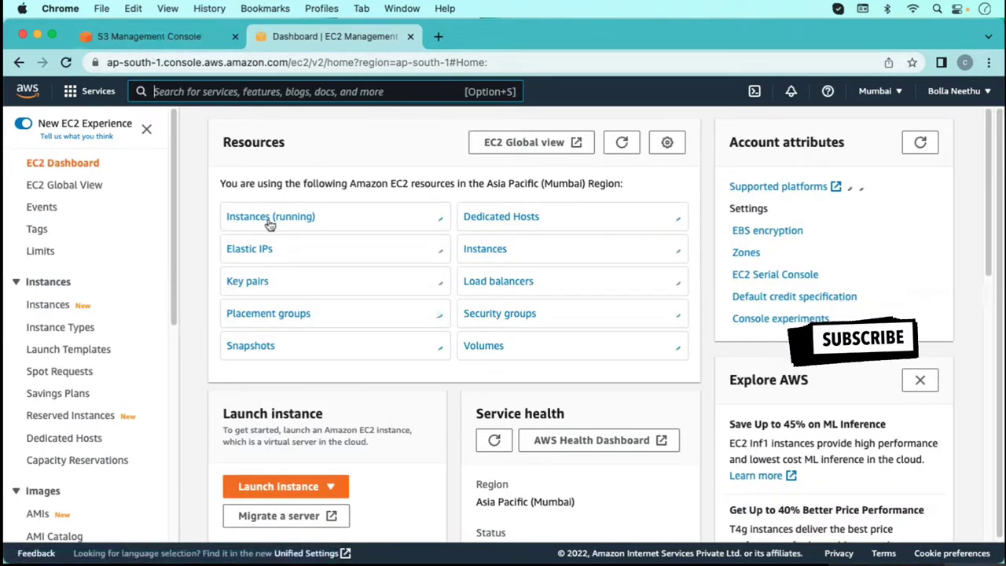
left_click(269, 217)
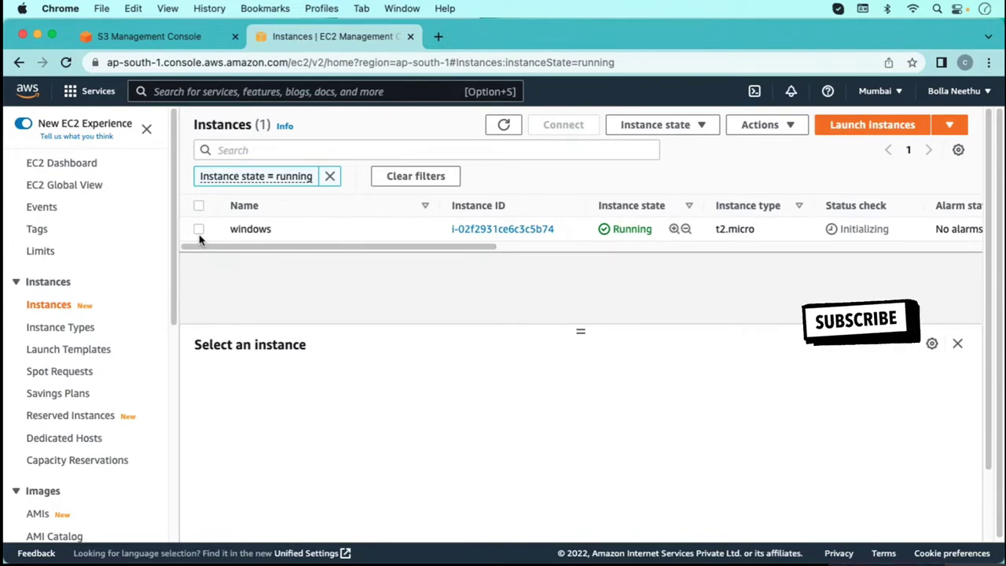
Select the windows instance and bring up its RDP client connection details
left_click(198, 229)
left_click(553, 130)
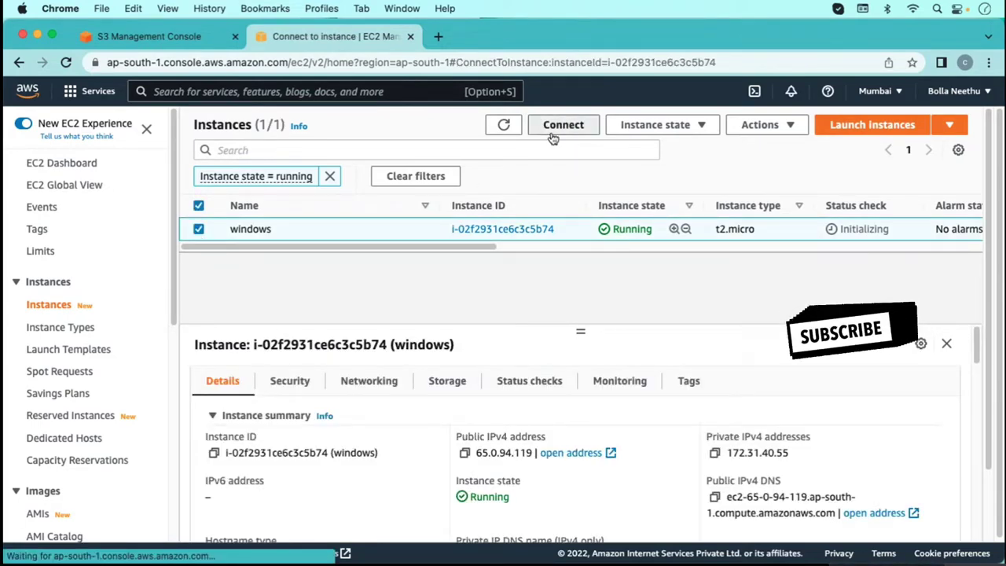
left_click(230, 248)
scroll(270, 359, "down", 5)
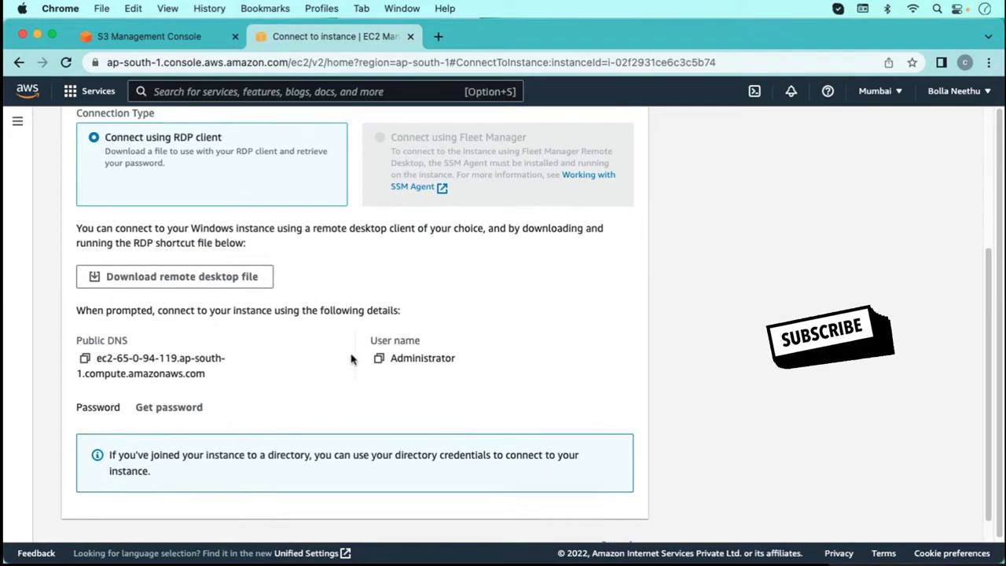
Copy the instance's public DNS and add it as a new PC in Microsoft Remote Desktop
mouse_move(298, 561)
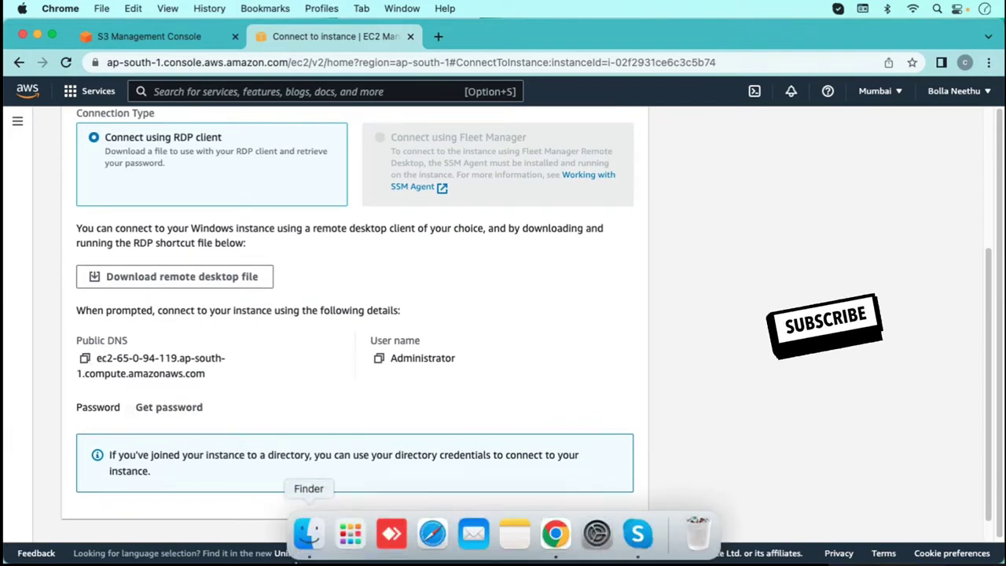
key("super+space")
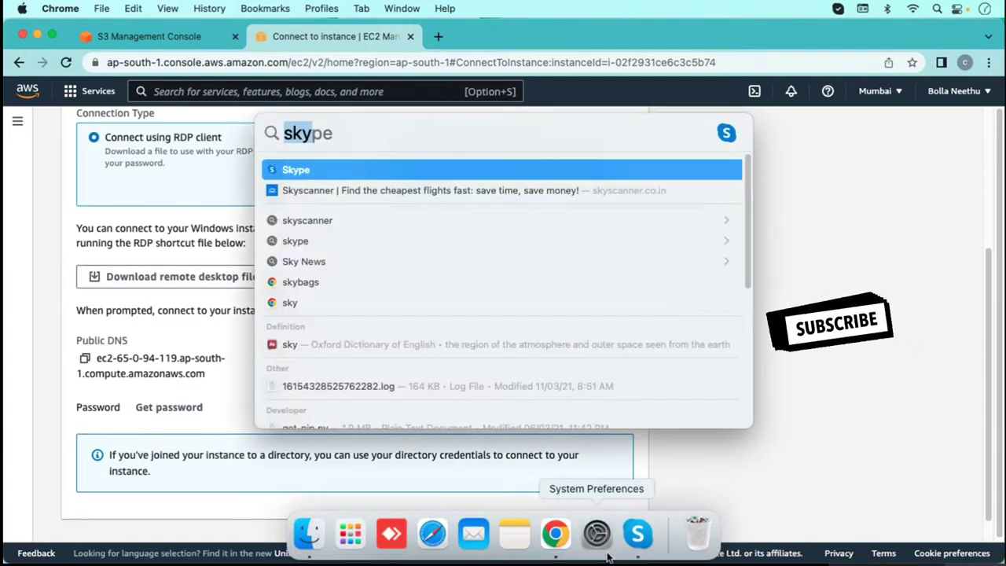
type("rdp")
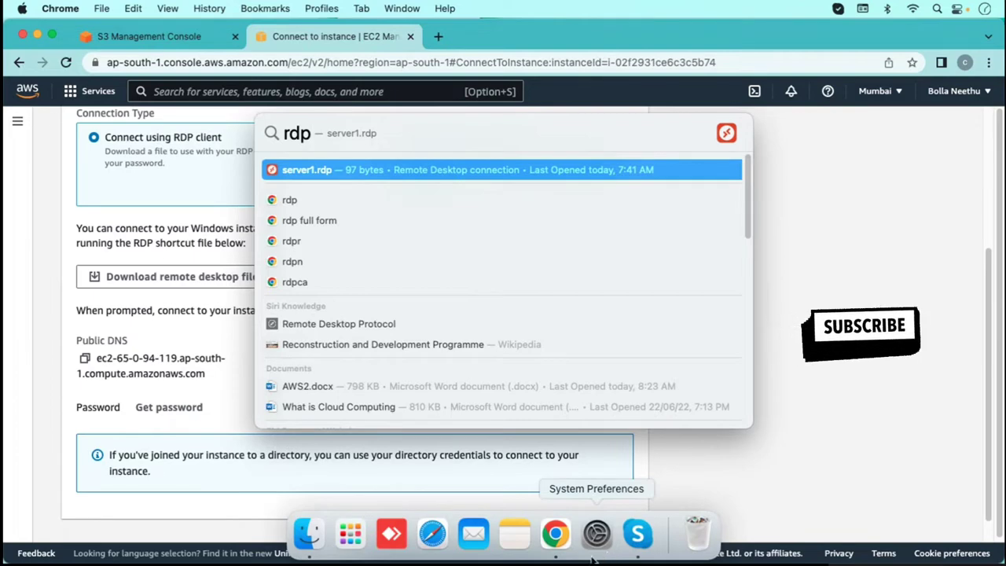
left_click(348, 536)
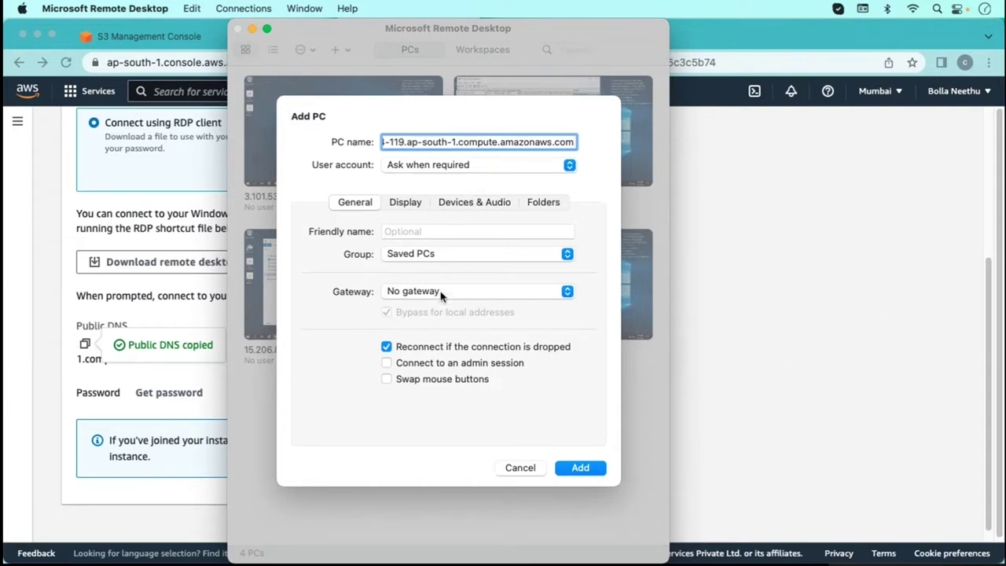
left_click(580, 468)
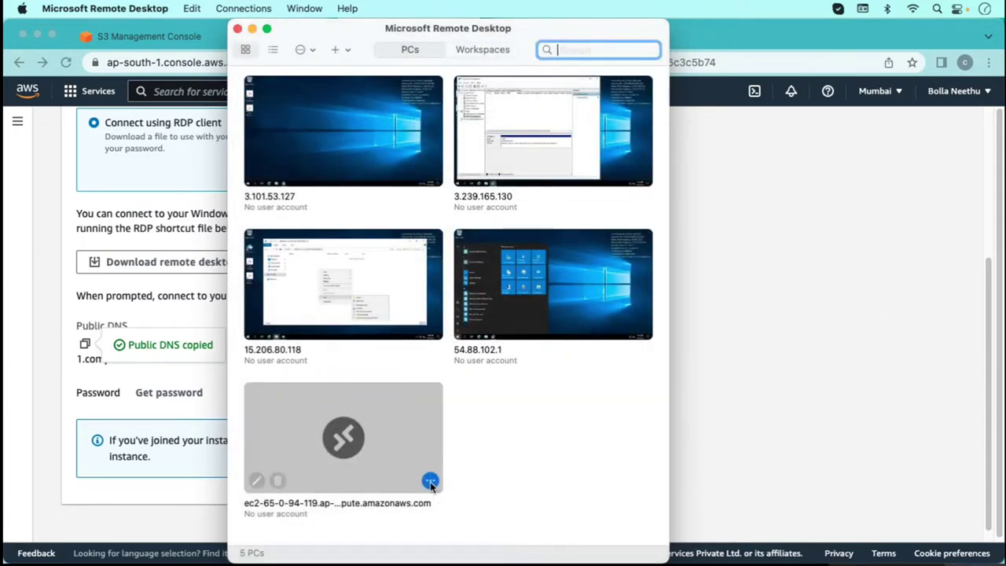
Start connecting to the newly added EC2 PC and enter the user name Administrator, copied from the instance's connection details
left_click(431, 481)
left_click(447, 503)
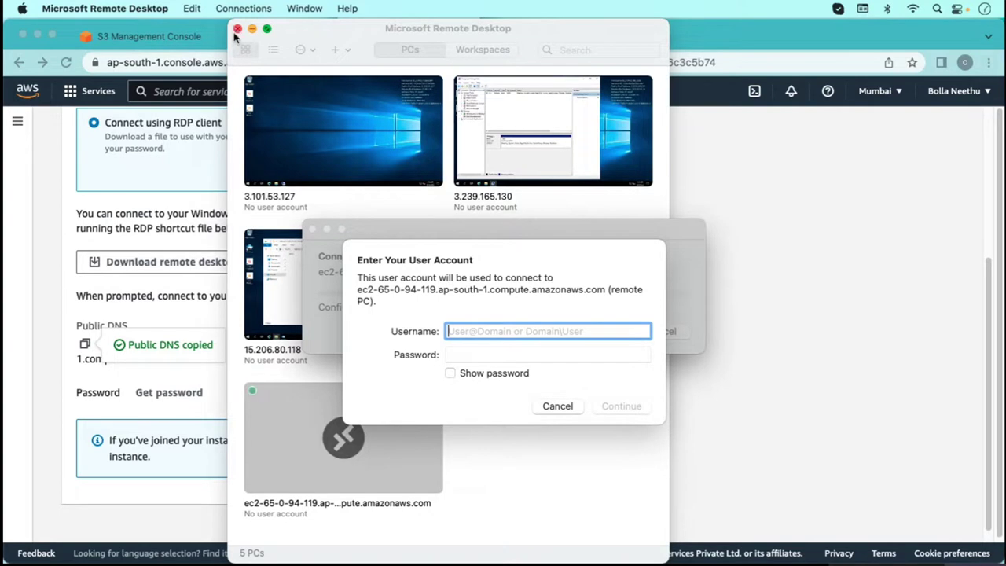
left_click(66, 385)
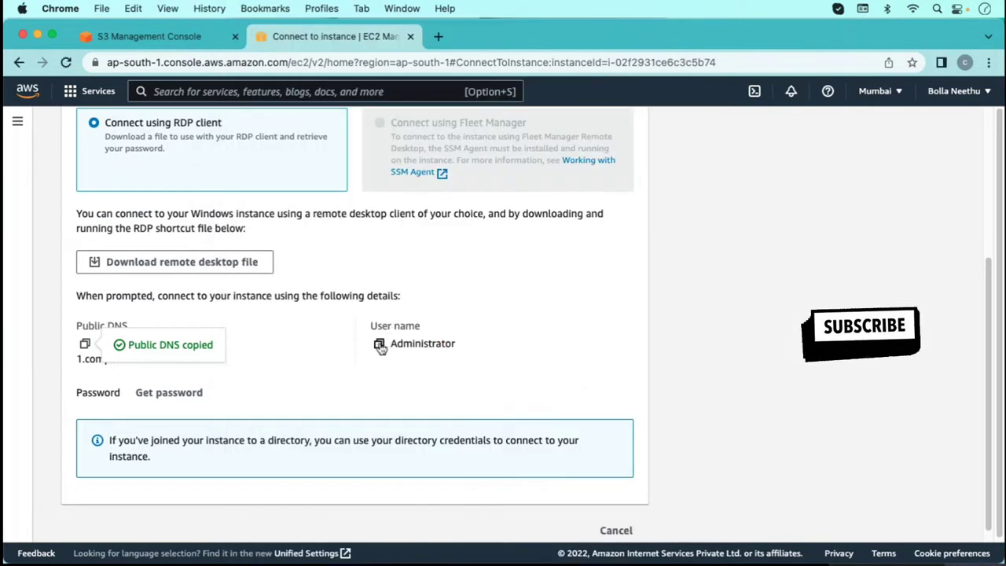
left_click(380, 346)
mouse_move(570, 559)
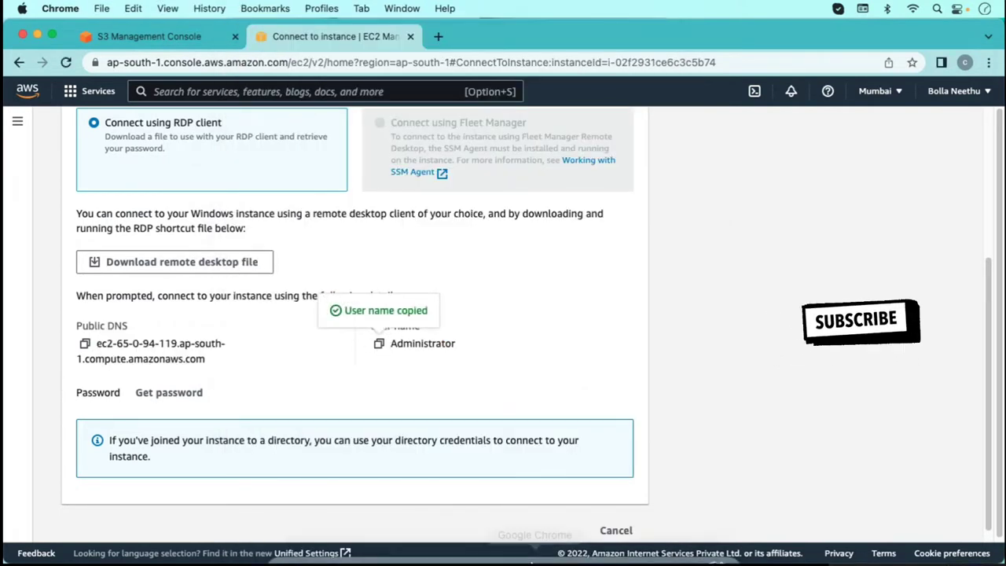
left_click(659, 534)
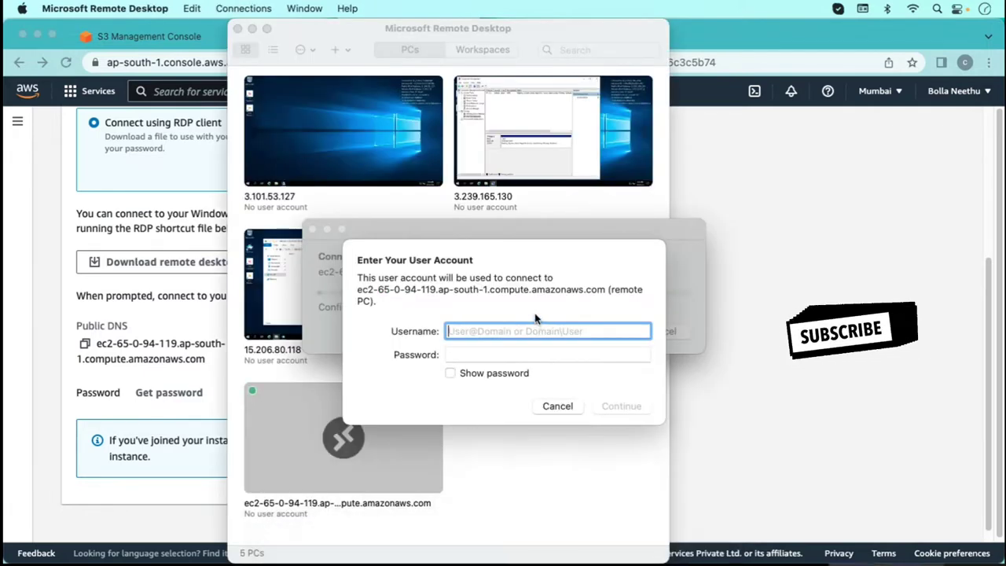
key("super+v")
left_click(493, 359)
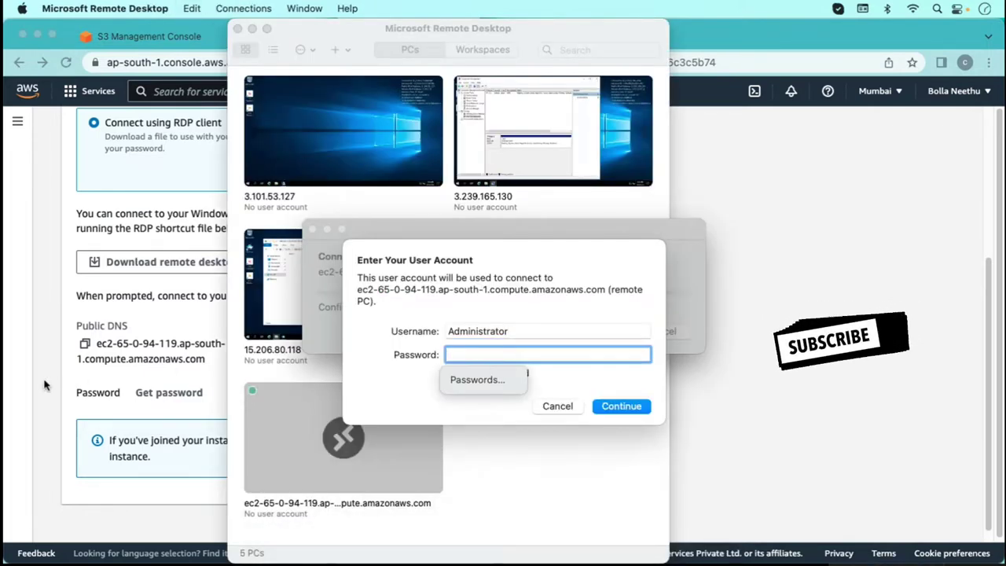
Request the instance's Windows password in the EC2 console, and close the password page
left_click(45, 386)
left_click(178, 400)
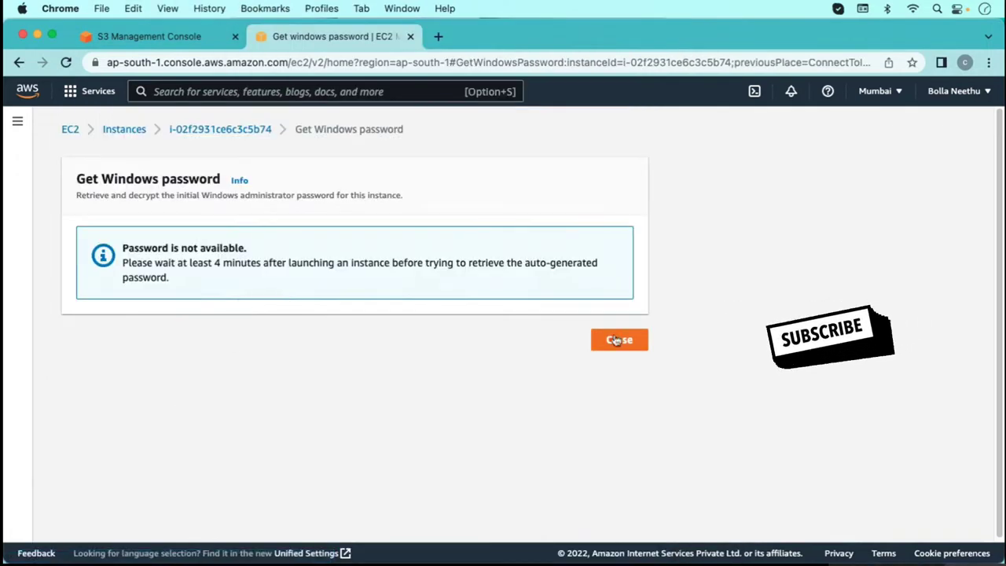
left_click(618, 339)
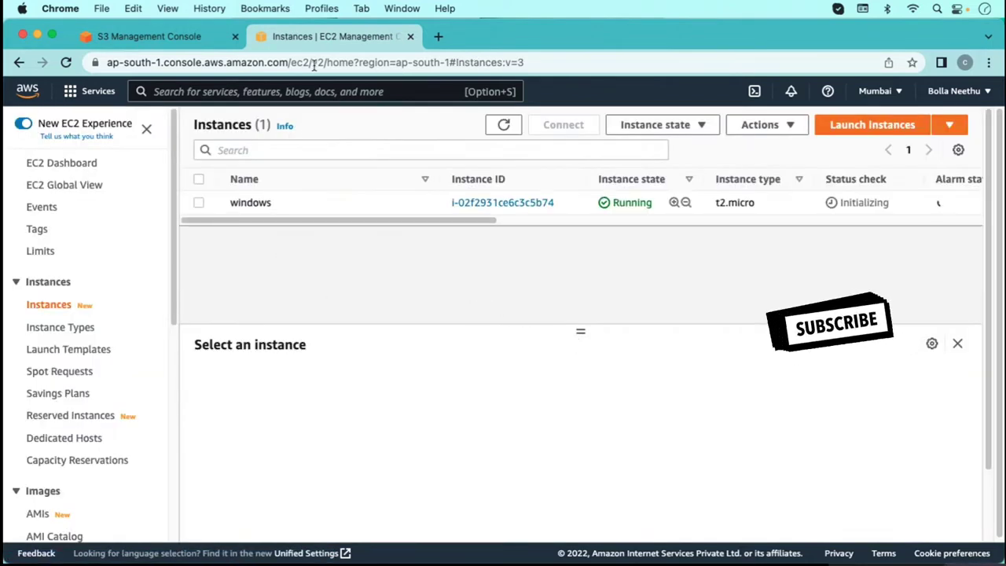
Start a new bucket in the S3 console and name it my-windows-bucket-for-backup
left_click(144, 39)
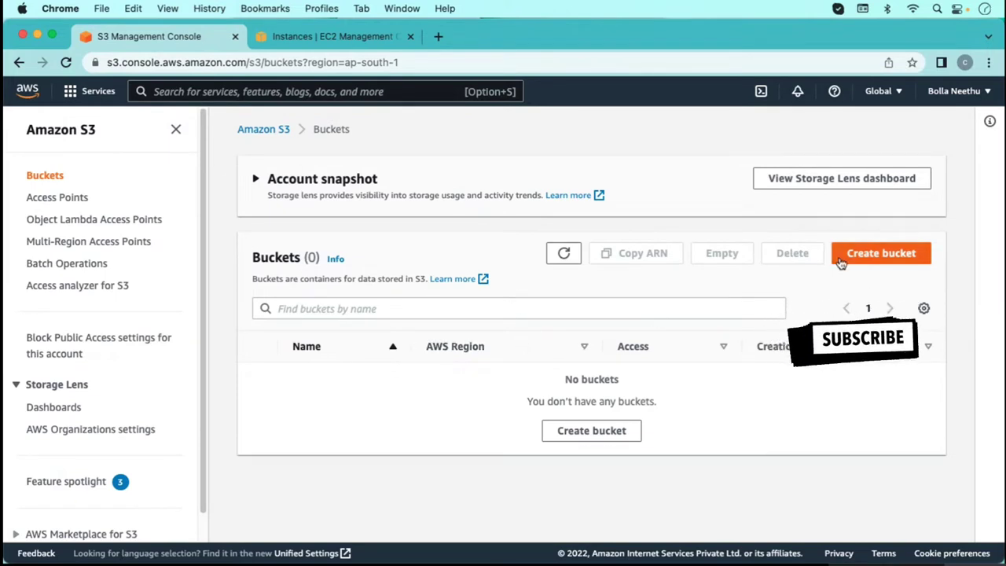
left_click(883, 254)
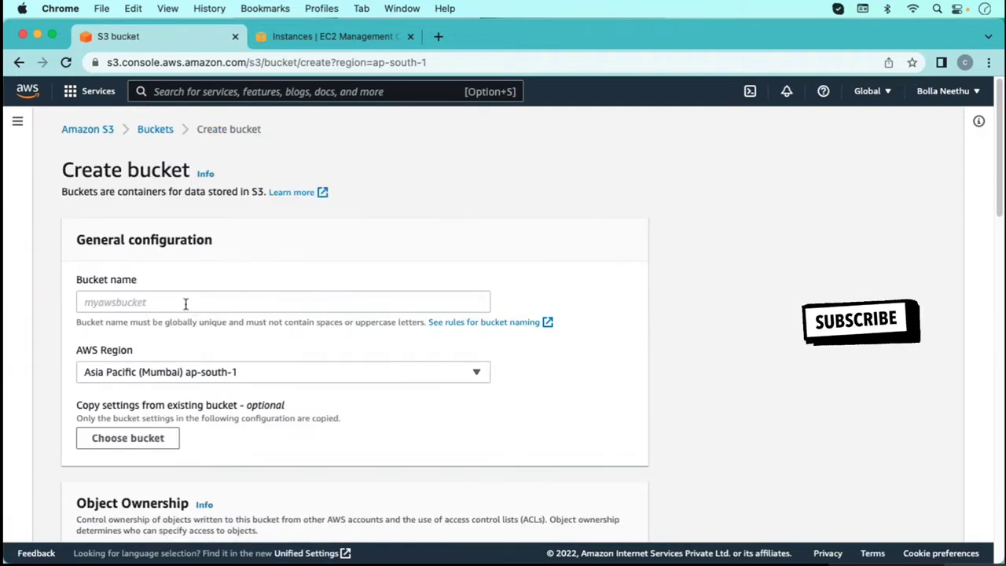
left_click(185, 303)
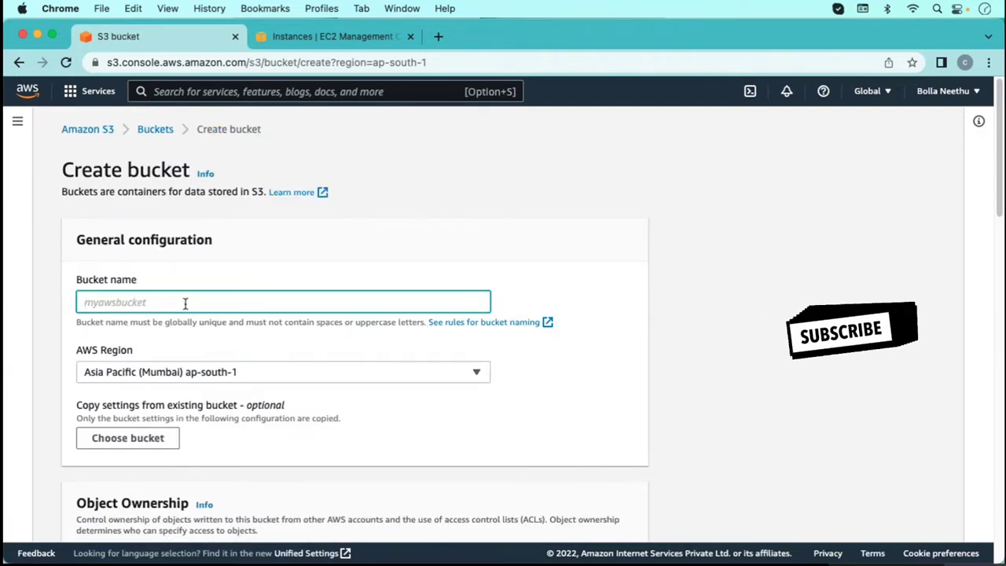
type("my-")
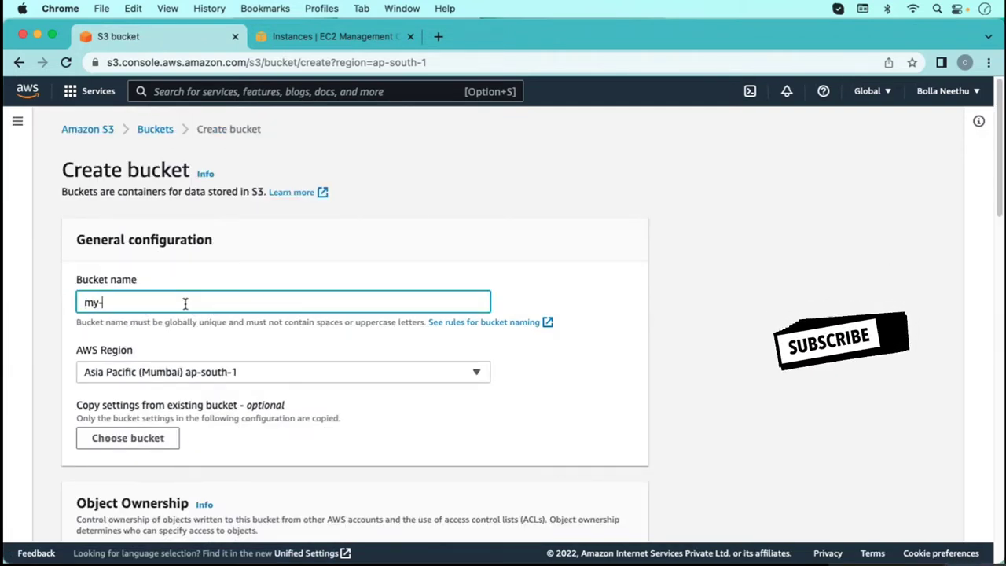
type("windows-buc")
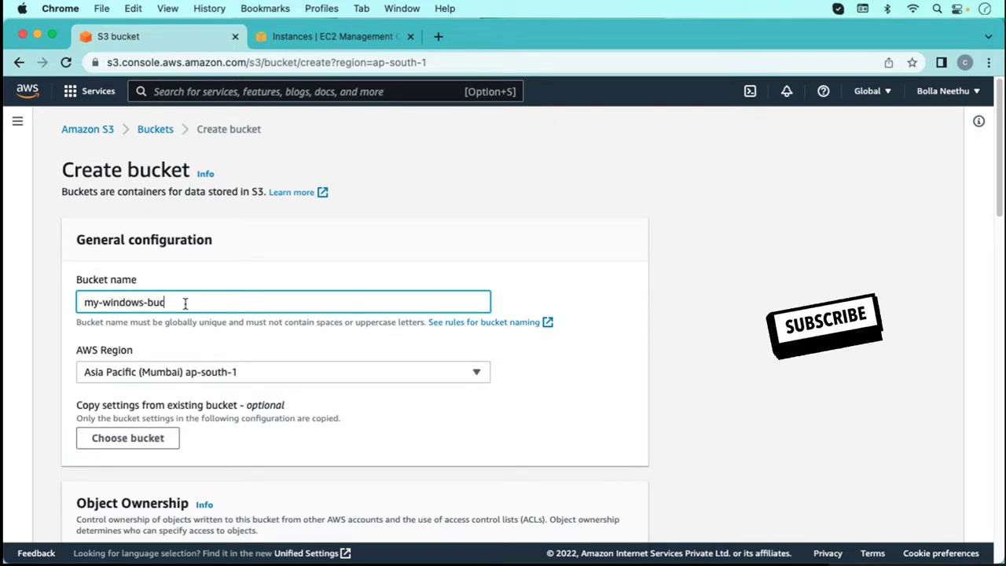
type("ket-lo")
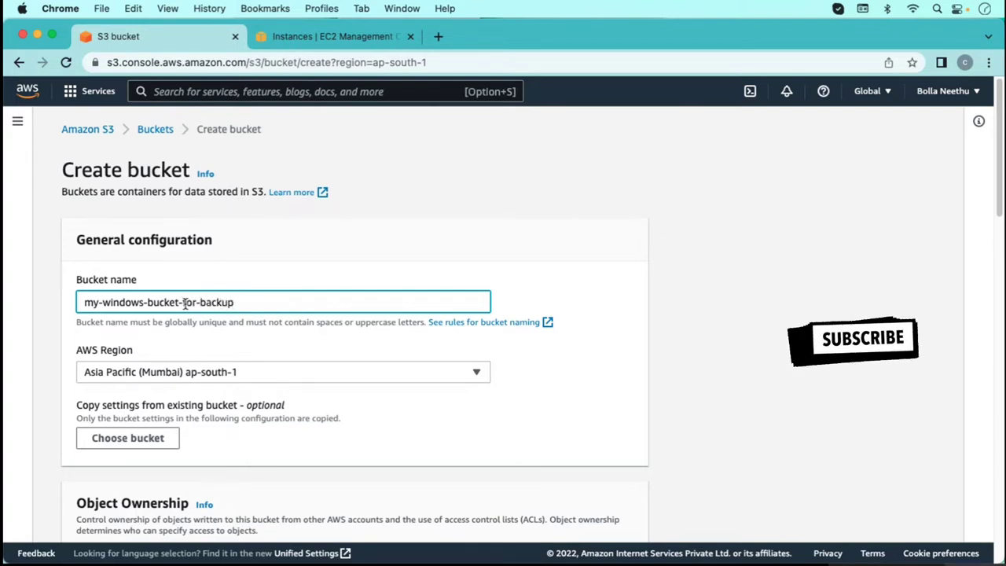
Review the ownership, public access and encryption settings, and create the bucket with the defaults kept
scroll(235, 389, "down", 5)
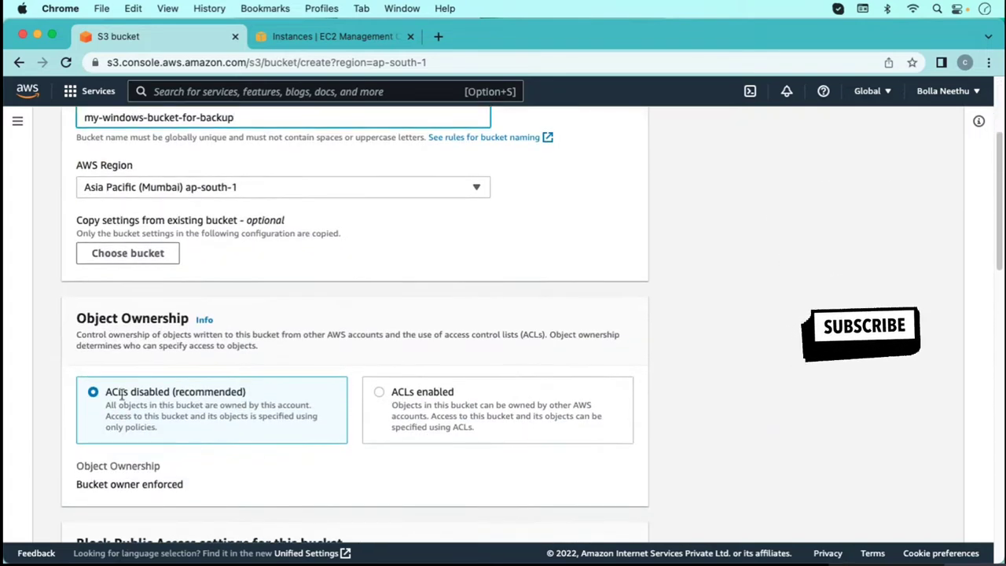
scroll(401, 361, "down", 8)
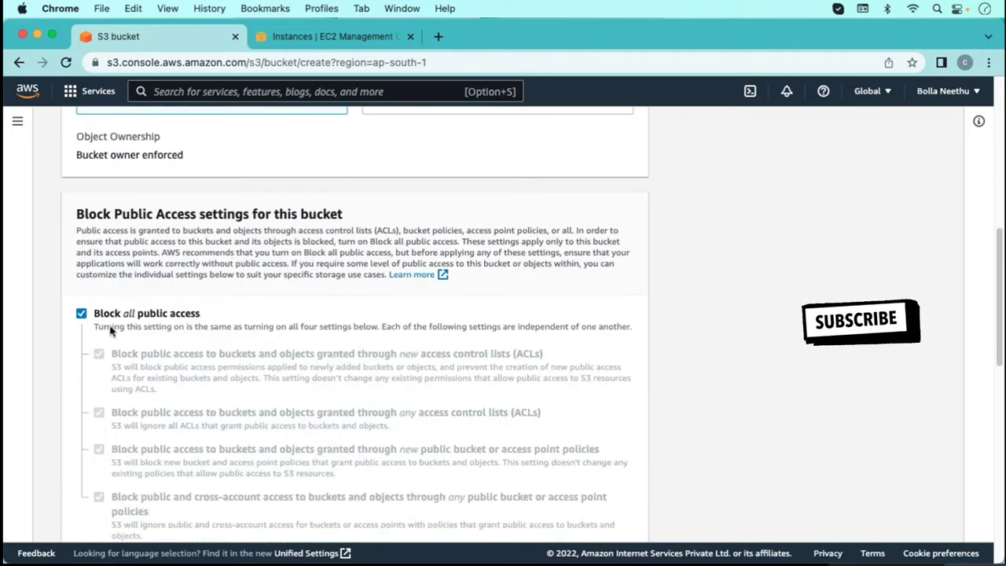
scroll(573, 414, "down", 15)
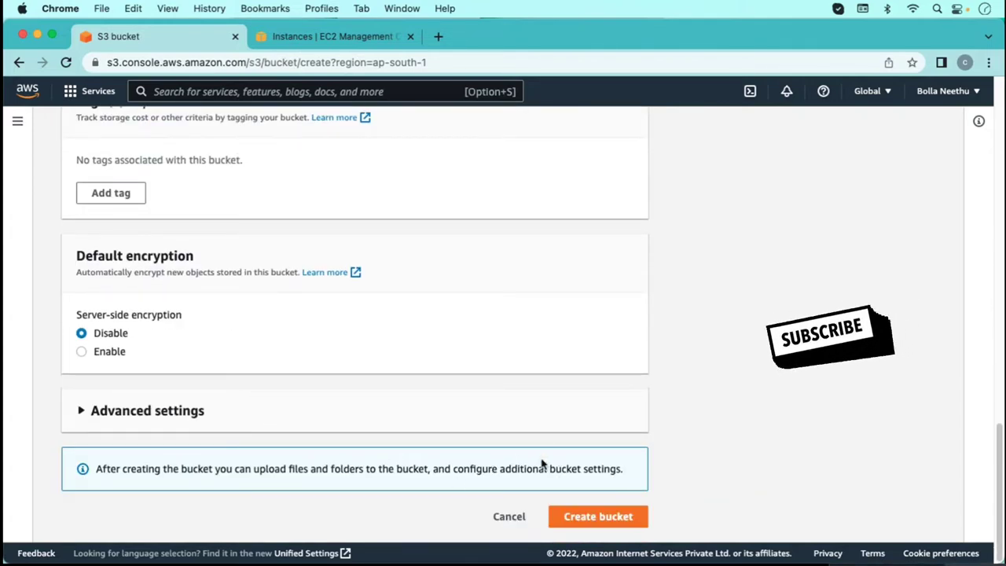
scroll(546, 399, "up", 15)
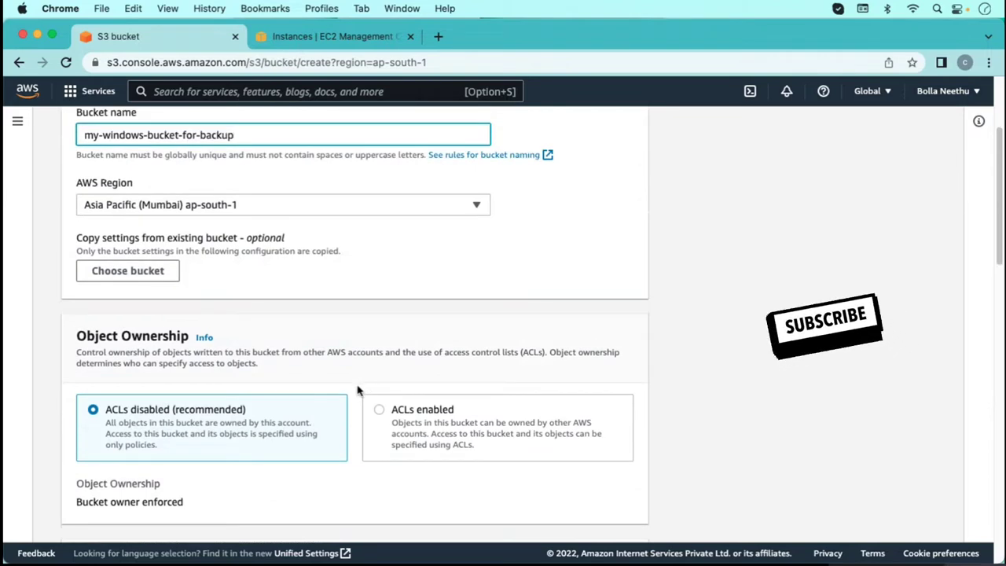
scroll(359, 388, "down", 3)
scroll(358, 390, "down", 3)
scroll(357, 391, "down", 3)
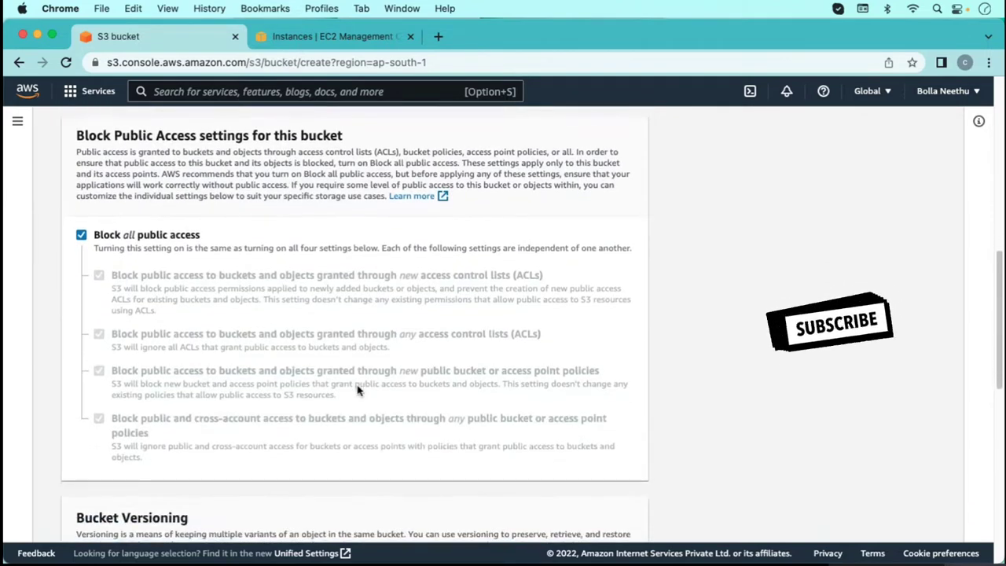
scroll(357, 391, "down", 6)
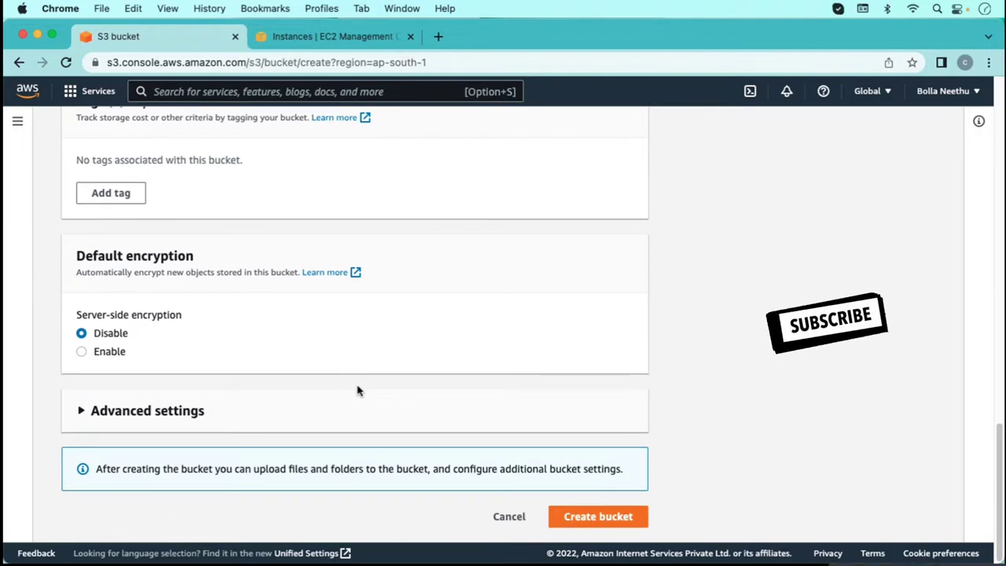
left_click(579, 517)
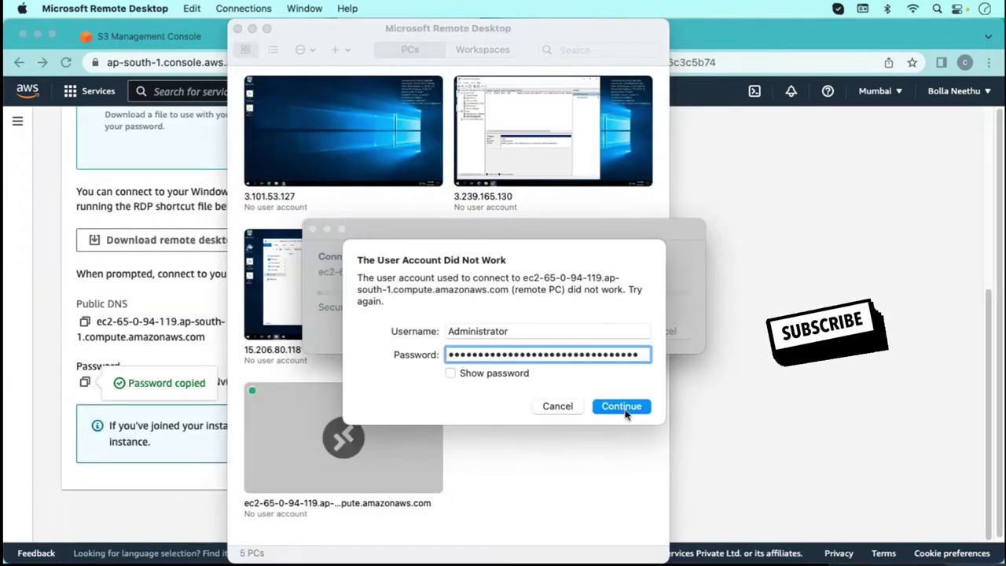
Connect to the instance with the entered Administrator credentials, and show the S3 Buckets list in the browser
left_click(625, 410)
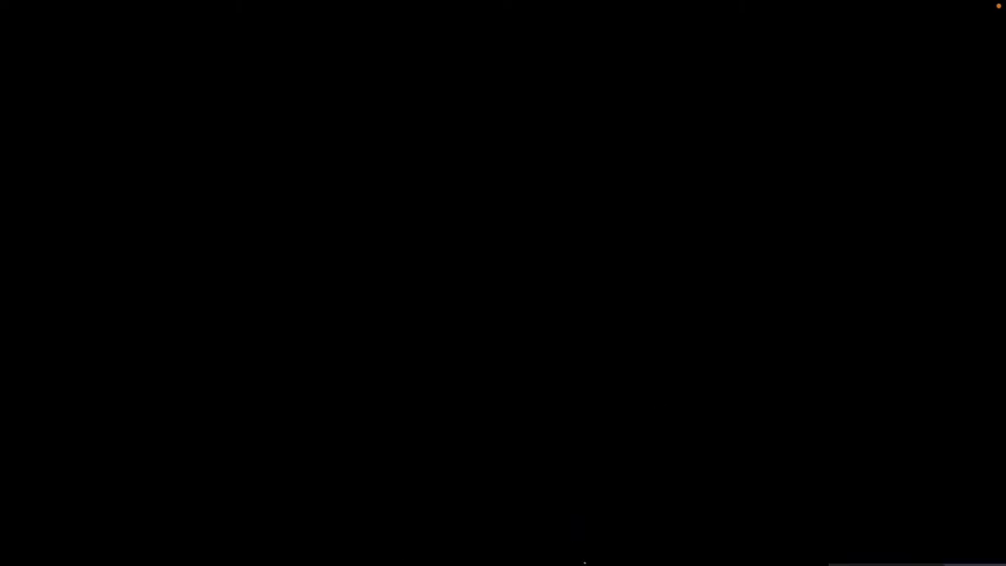
left_click(534, 536)
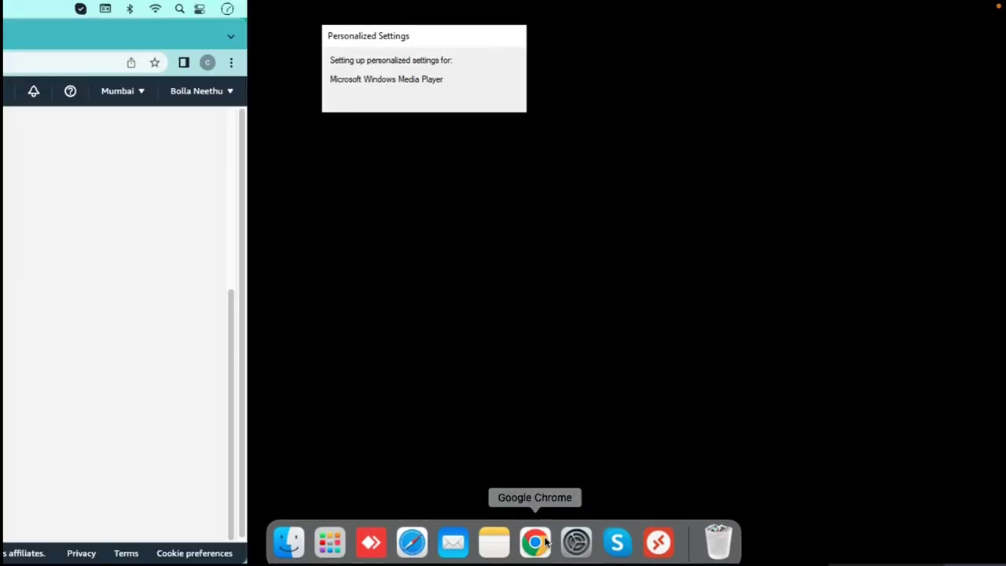
left_click(165, 42)
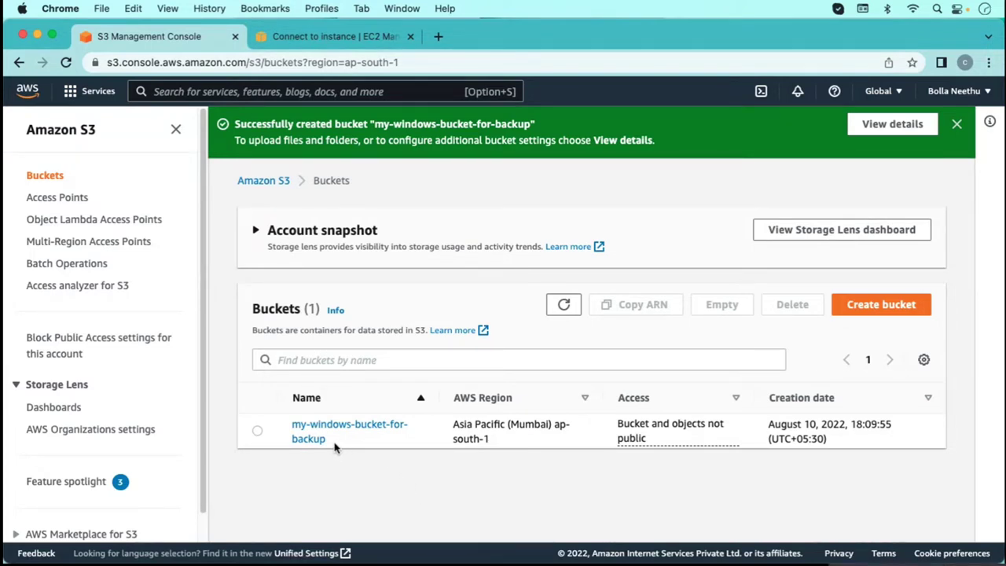
Return to the instance's session in Microsoft Remote Desktop and decline making the PC discoverable on Network 2
mouse_move(453, 542)
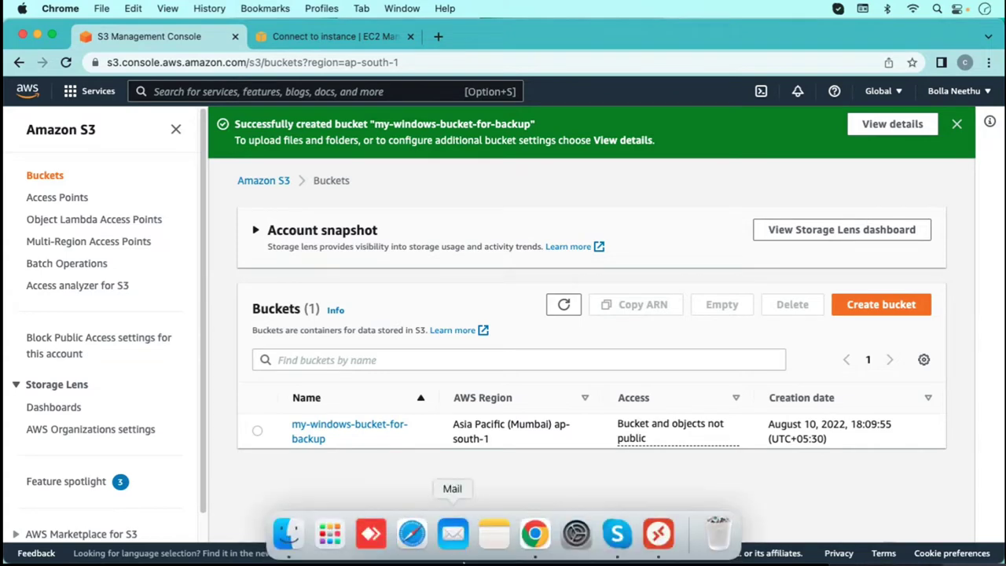
left_click(649, 540)
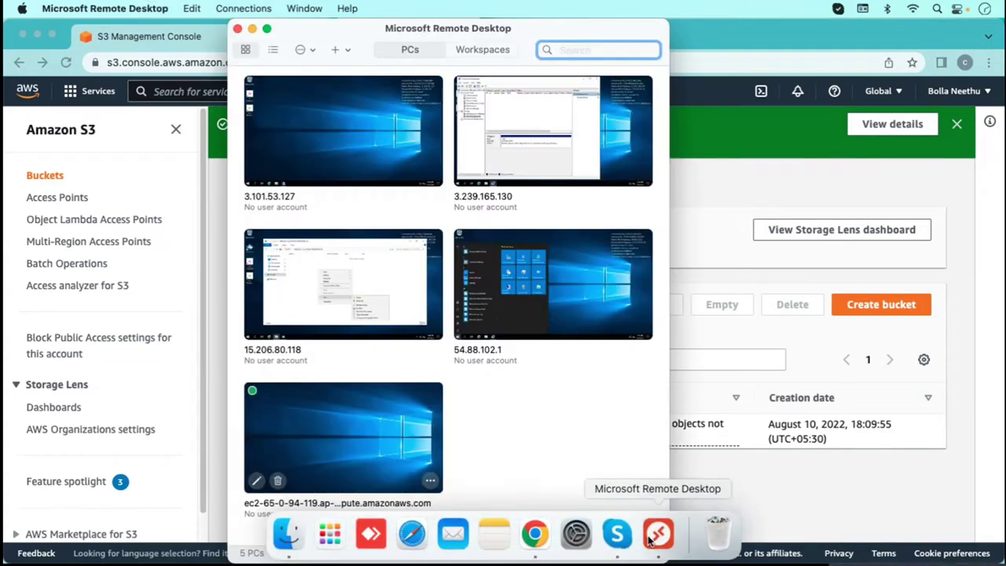
left_click(362, 422)
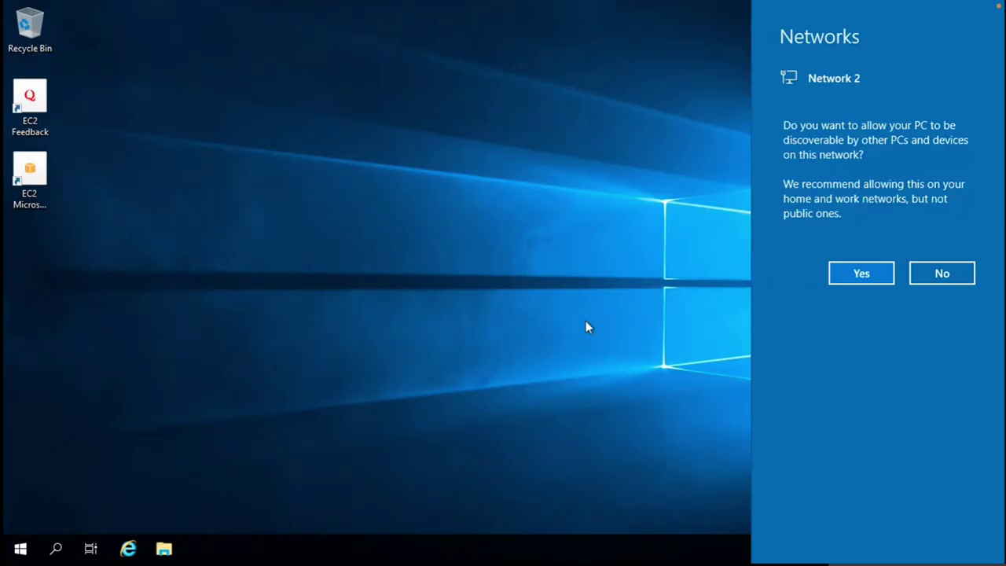
left_click(939, 274)
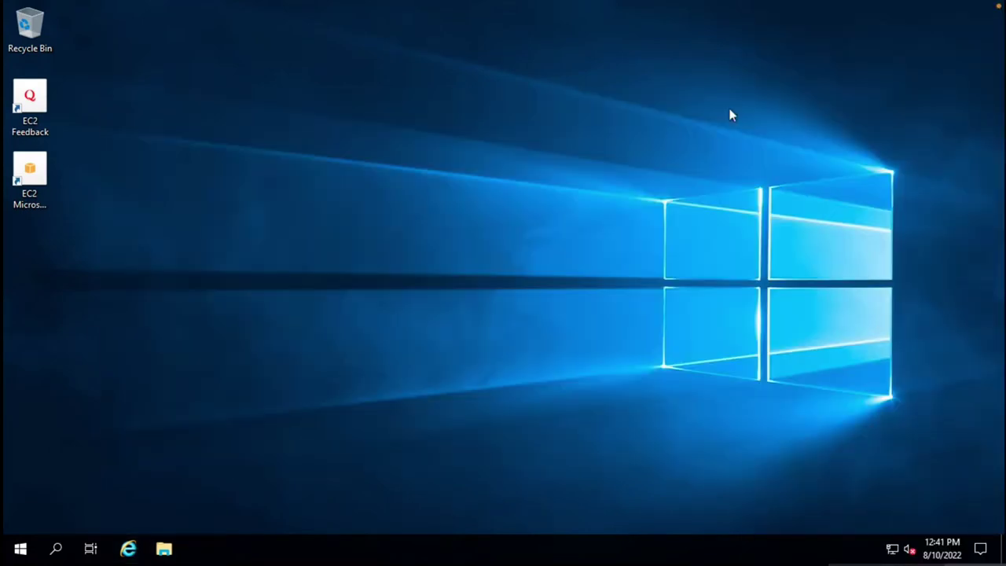
Examine which drives This PC lists in File Explorer on the instance, and minimize the window
left_click(165, 550)
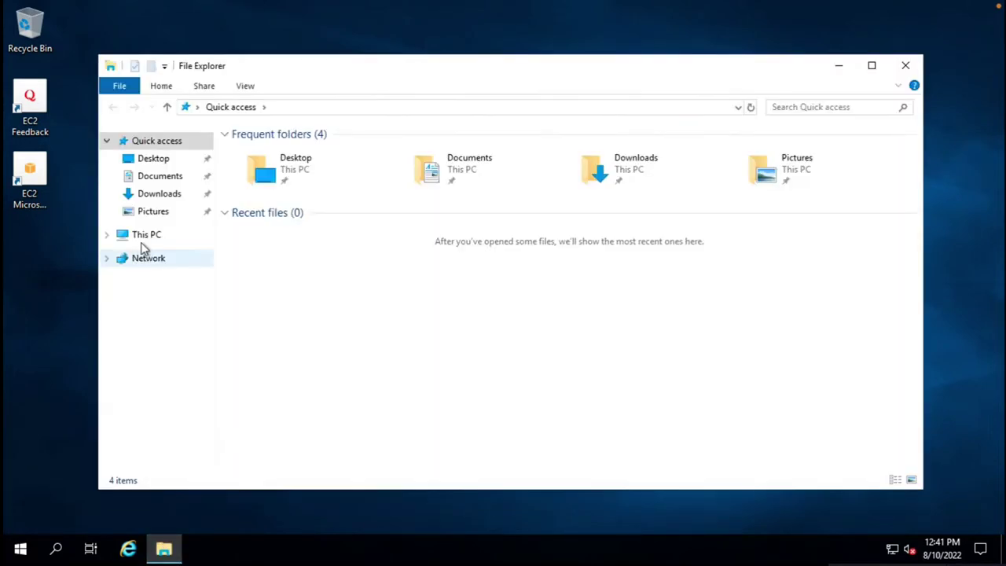
left_click(144, 240)
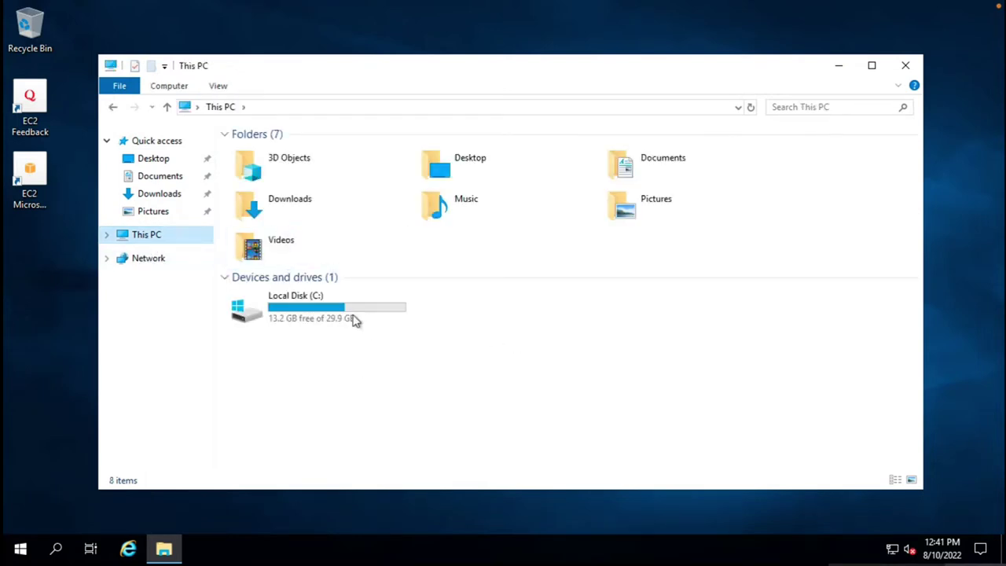
left_click(354, 321)
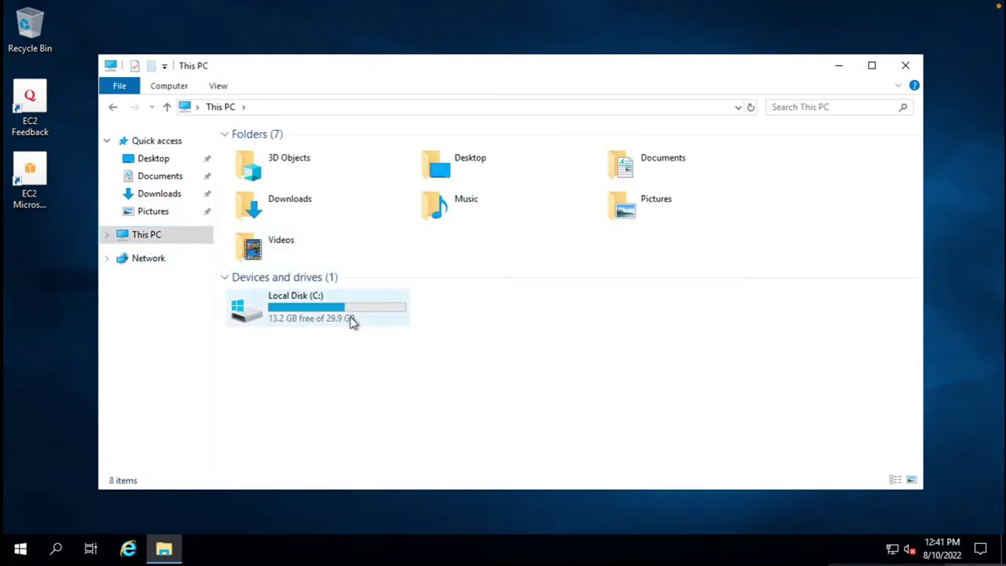
left_click(445, 305)
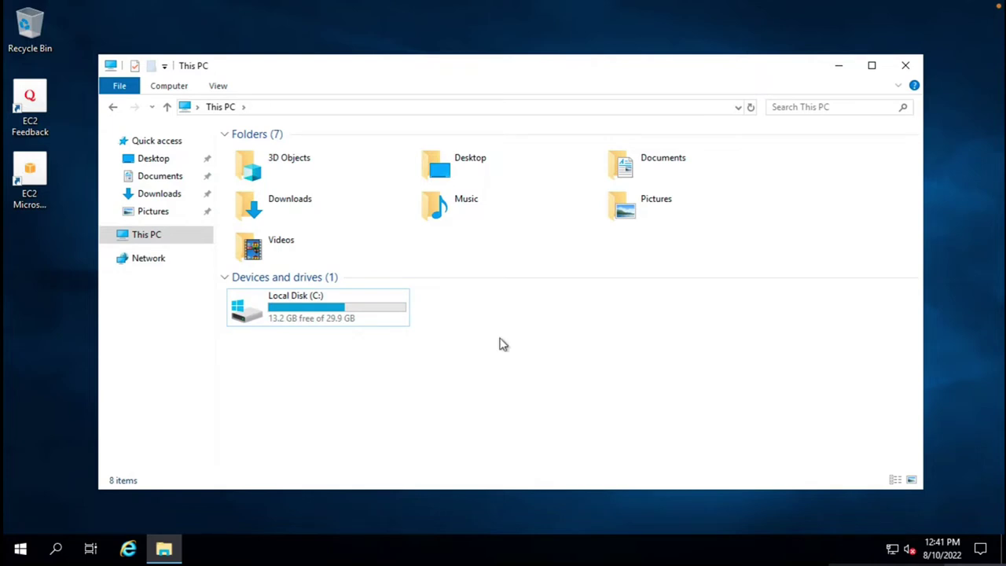
left_click_drag(438, 301, 581, 334)
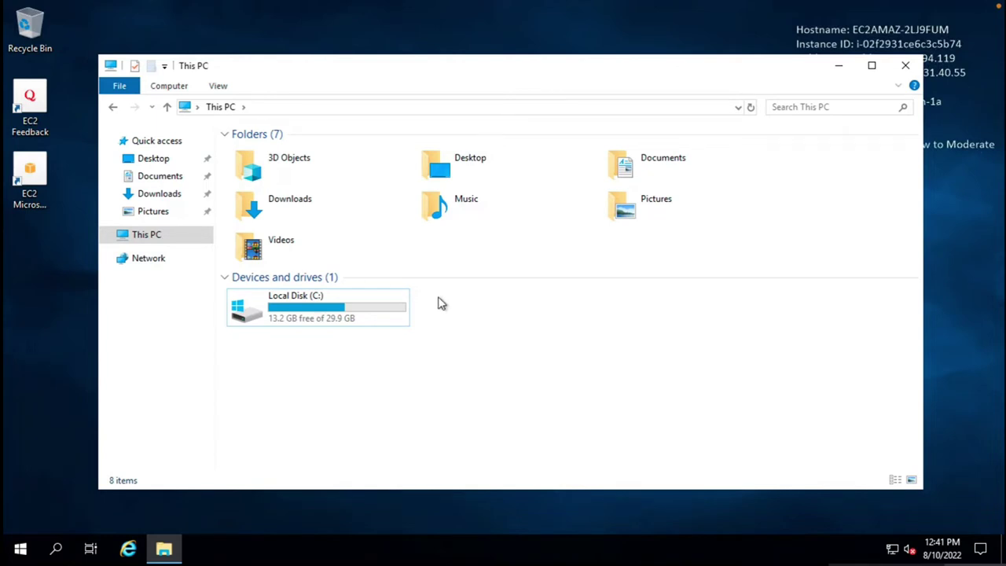
left_click_drag(440, 303, 582, 348)
left_click(845, 71)
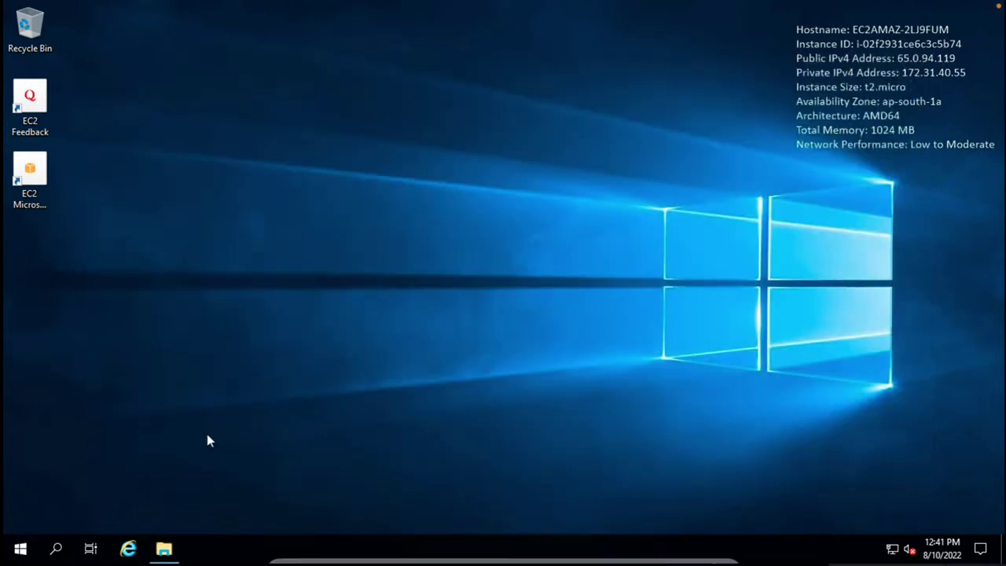
Launch Internet Explorer on the instance and move its window nearer the middle of the desktop
left_click(142, 557)
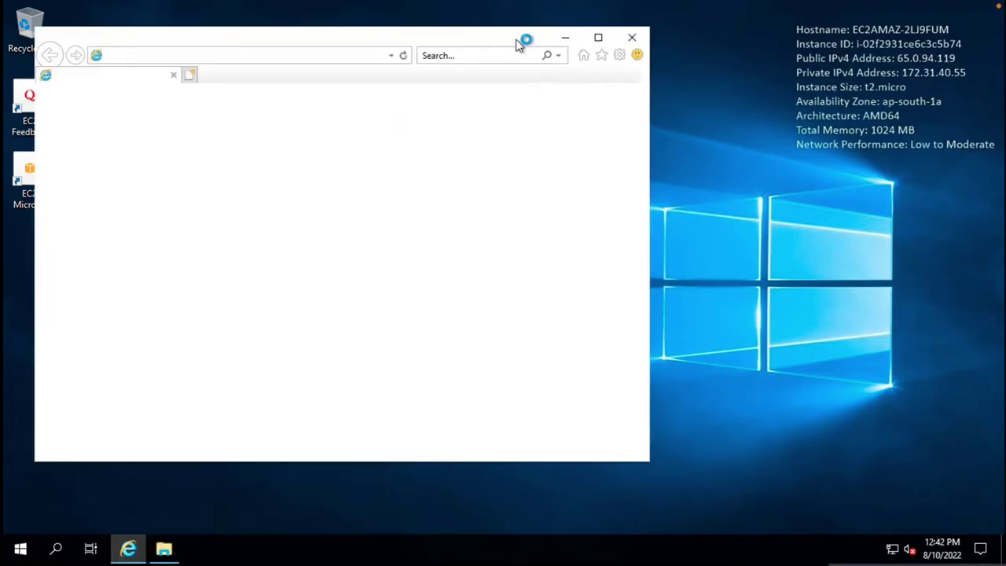
left_click_drag(515, 44, 633, 63)
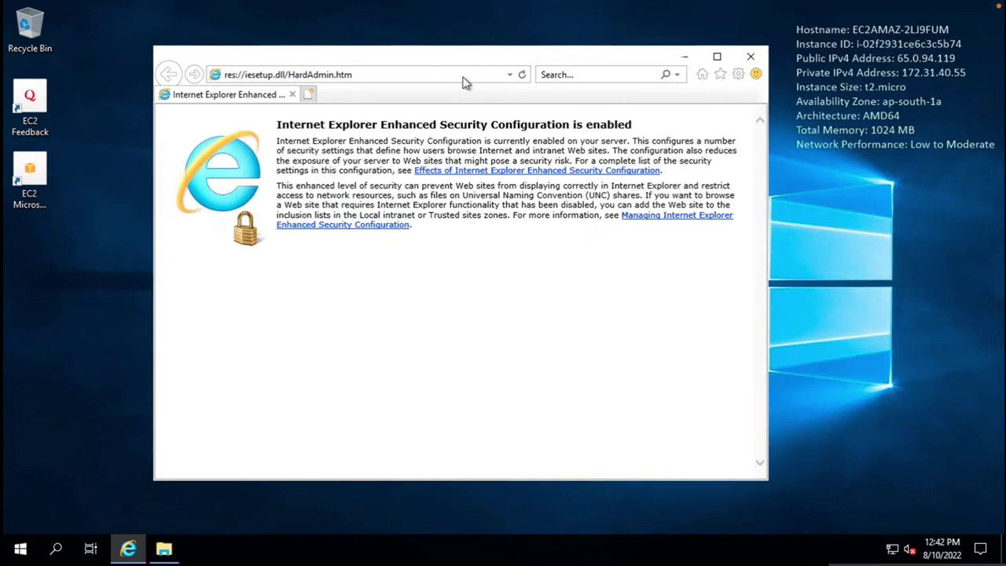
Go to google.com in Internet Explorer, search for tntdrive, dismiss the blocked-content notice, and open the TntDrive download page
left_click(464, 77)
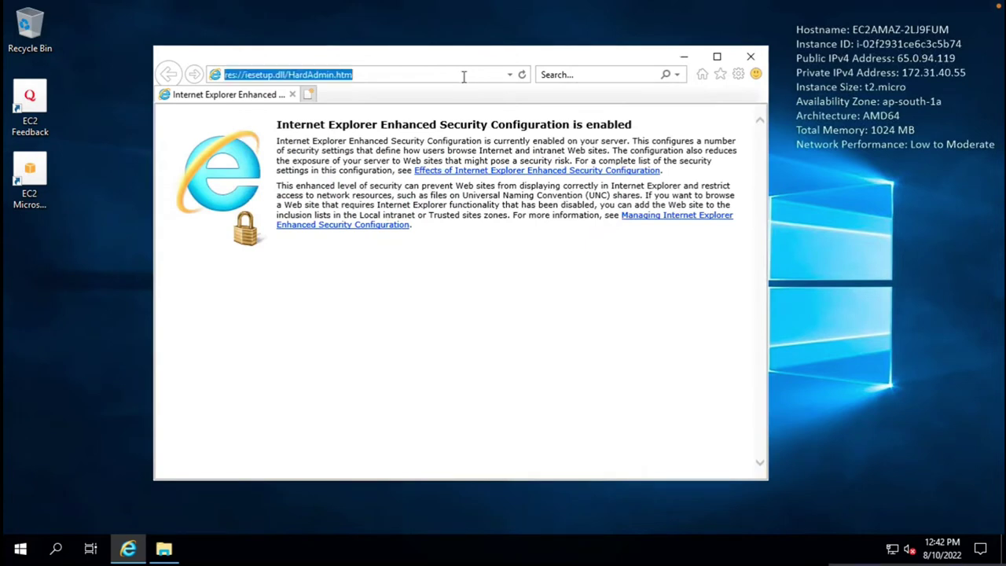
type("google.com")
key("Return")
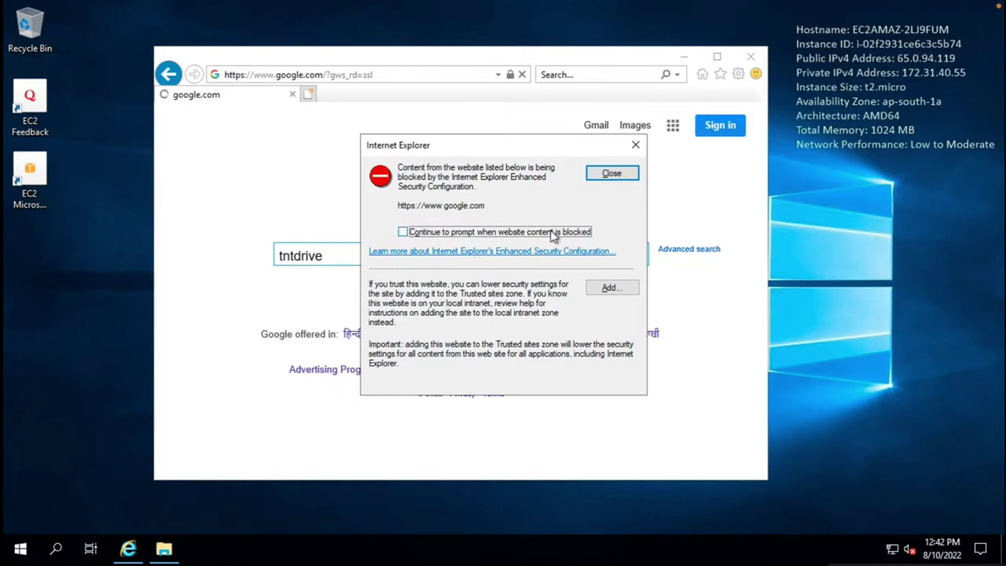
left_click(612, 174)
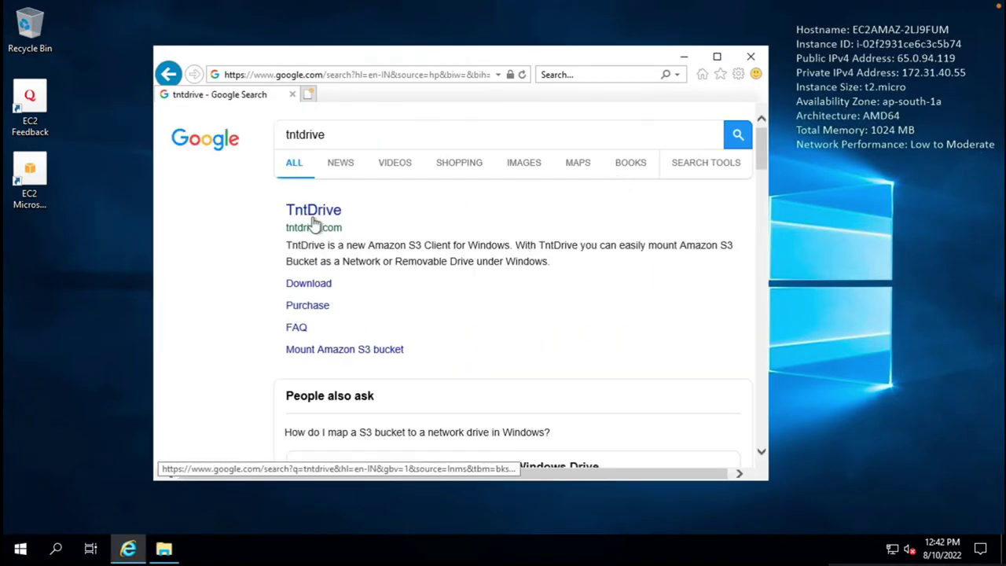
left_click(324, 286)
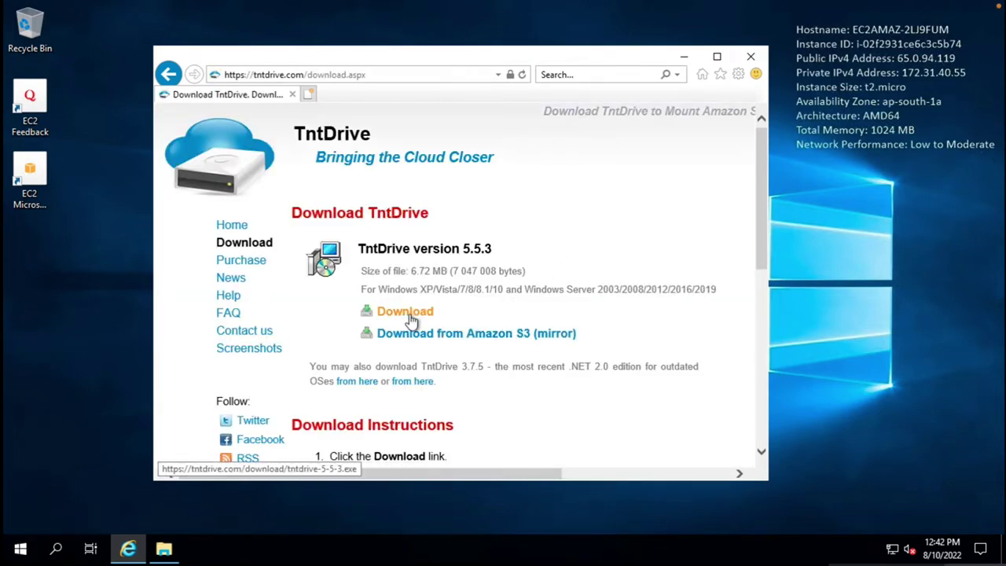
left_click(405, 312)
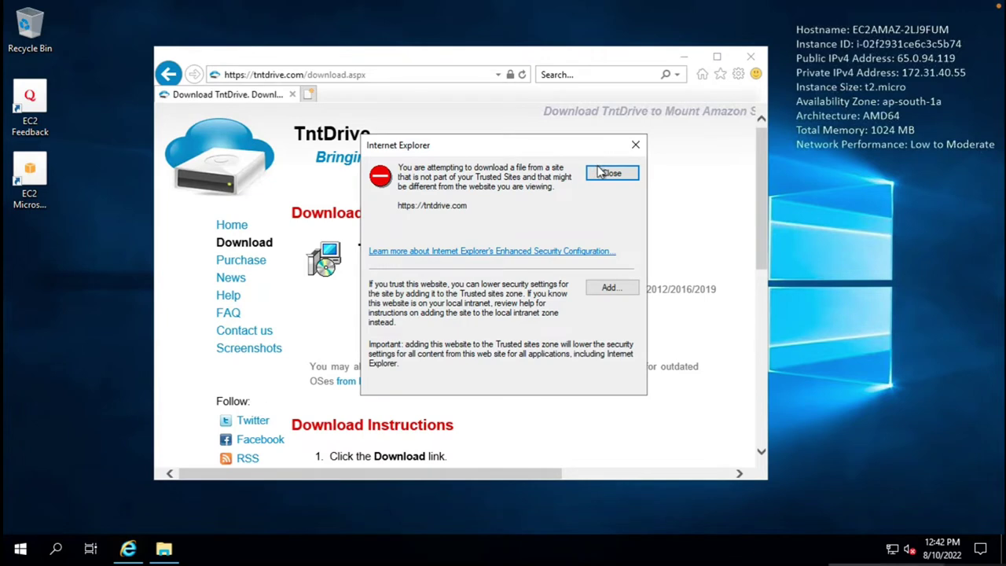
left_click(600, 173)
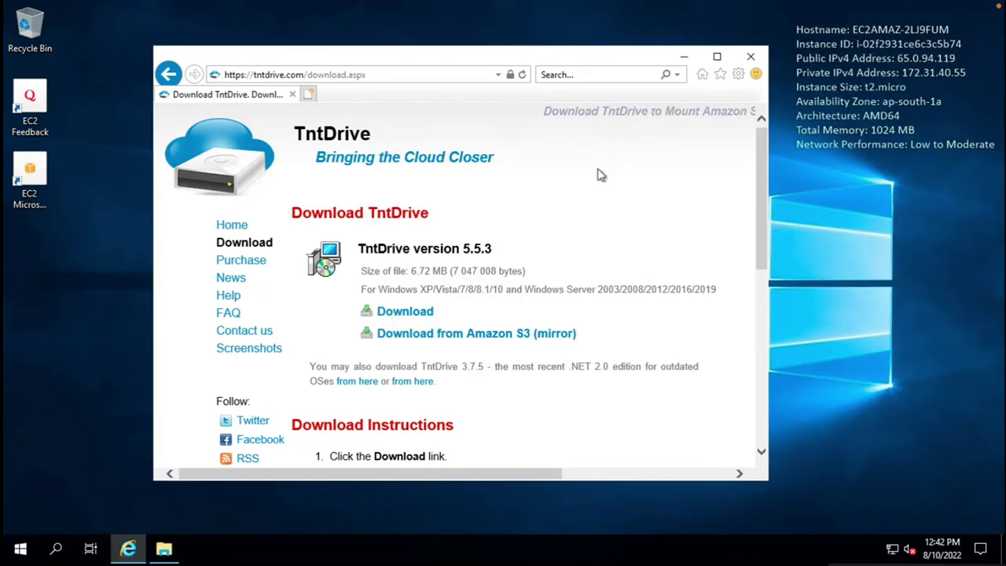
left_click(416, 314)
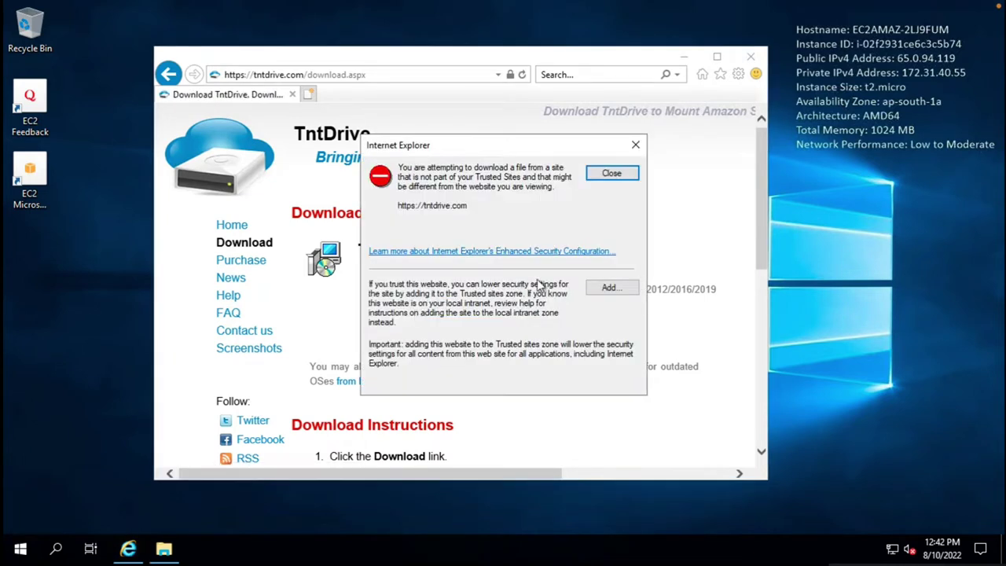
left_click(607, 288)
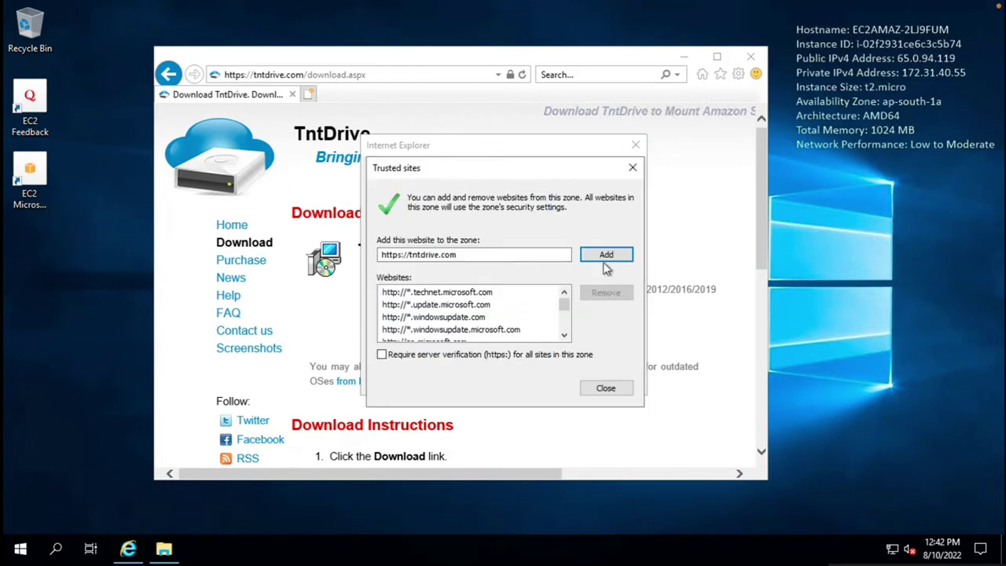
left_click(605, 261)
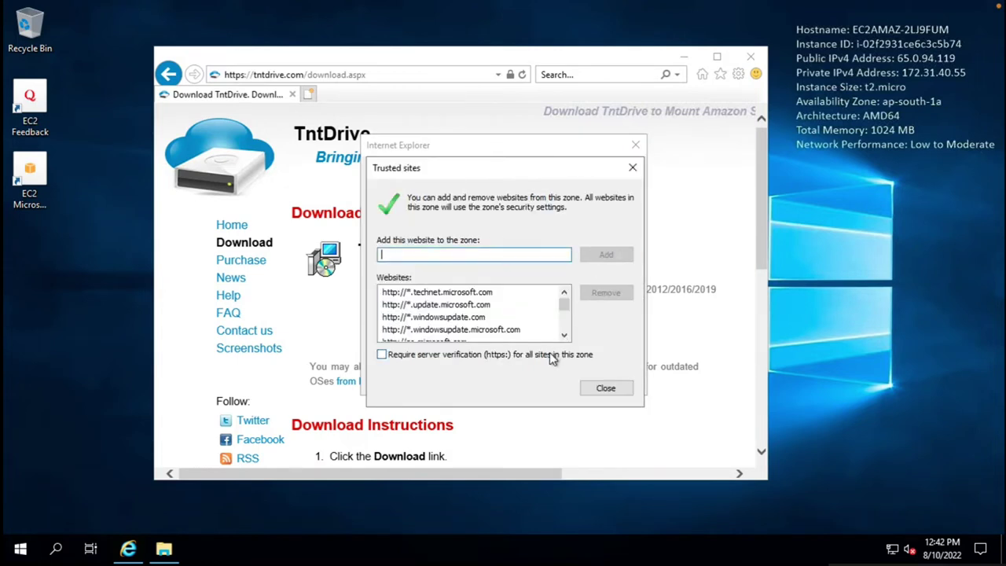
left_click(609, 390)
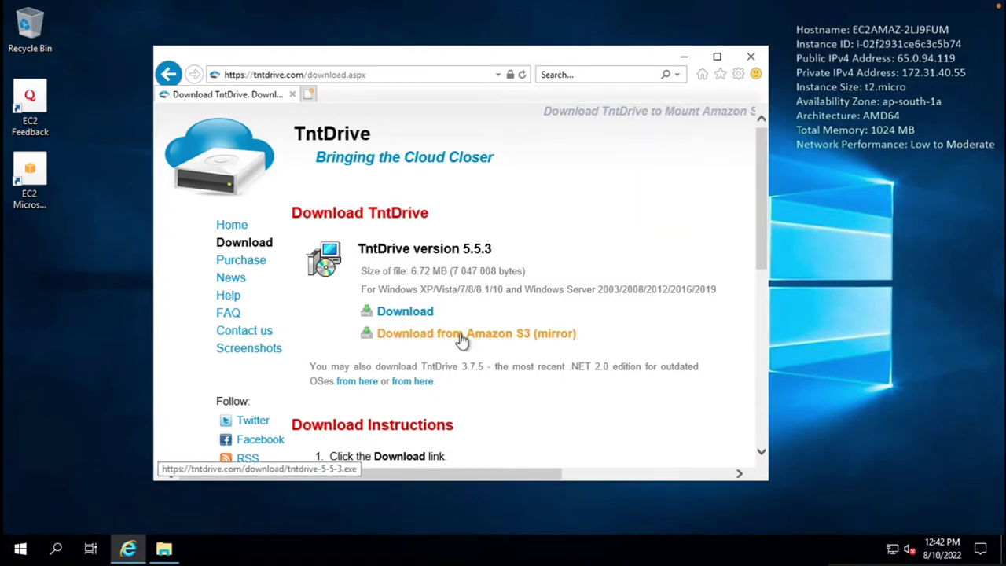
Save the tntdrive-5-5-3.exe installer from tntdrive.com, run it, and close the downloads window
left_click(391, 313)
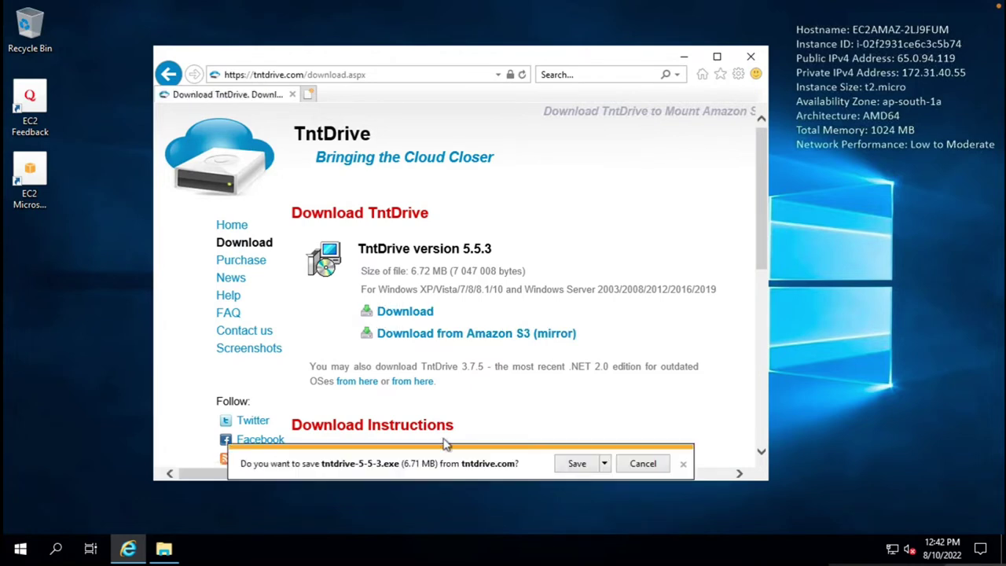
left_click(571, 463)
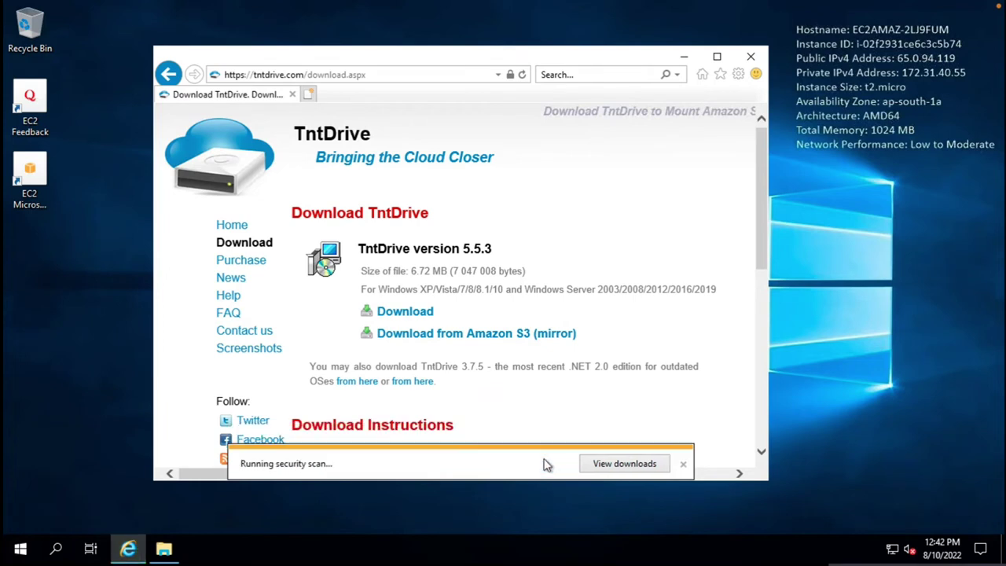
left_click(633, 469)
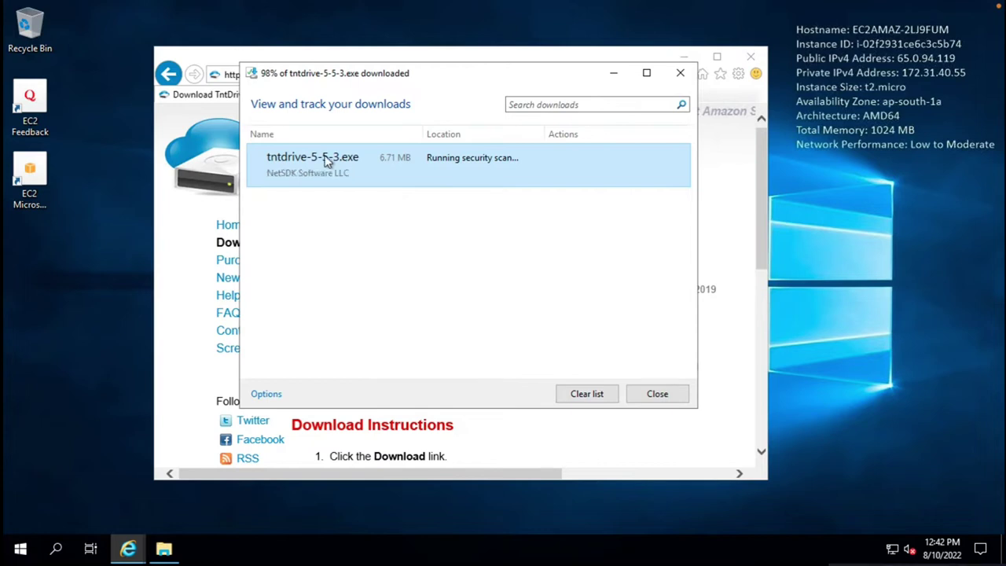
left_click(616, 175)
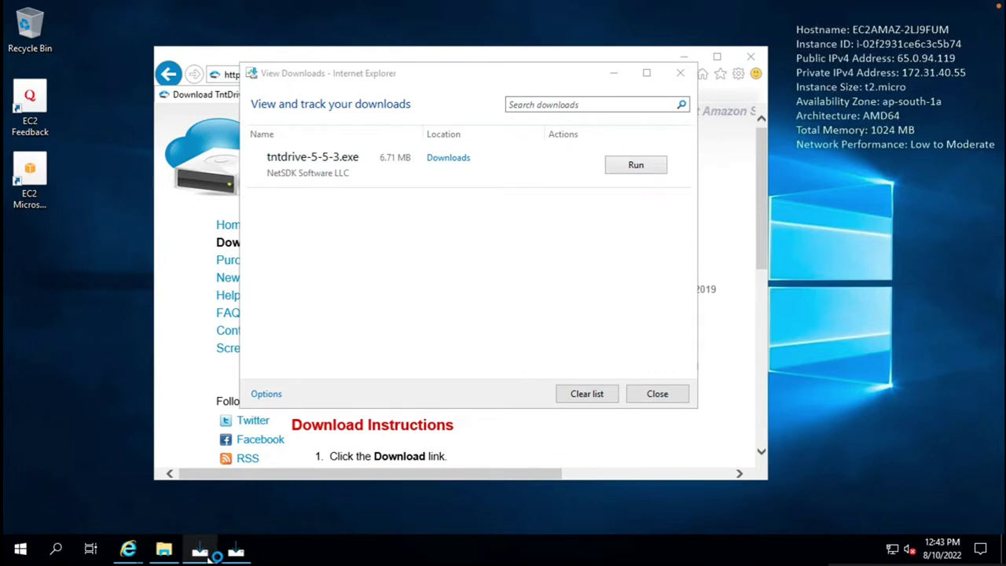
left_click(683, 75)
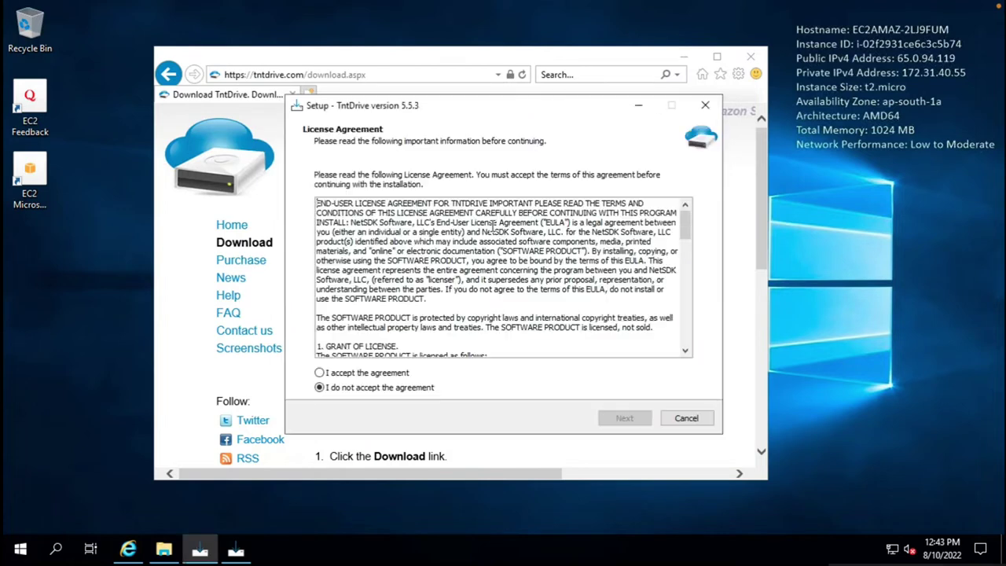
Install TntDrive with the license agreement accepted and a desktop icon for all users, and restart the computer now
left_click(330, 374)
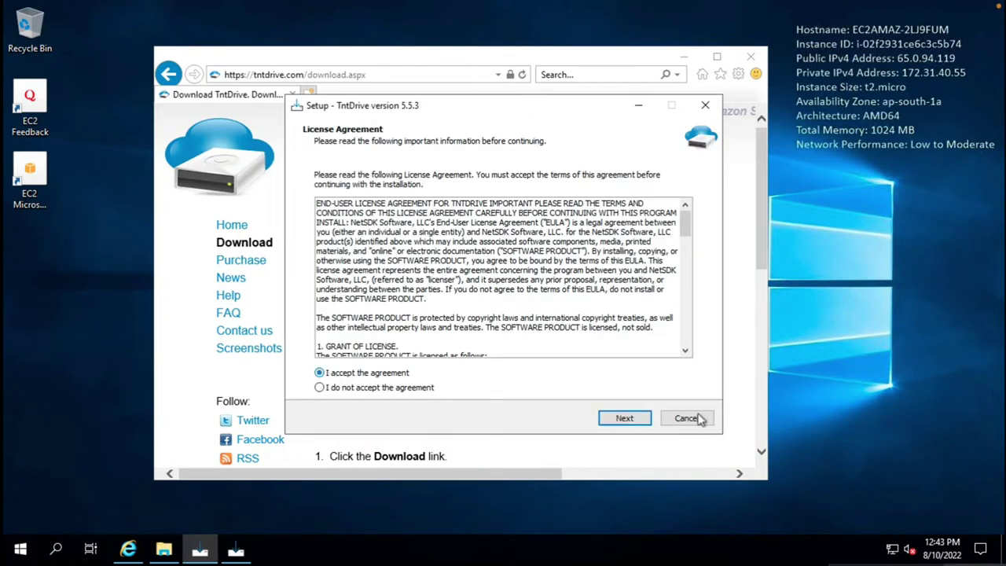
left_click(641, 424)
left_click(643, 425)
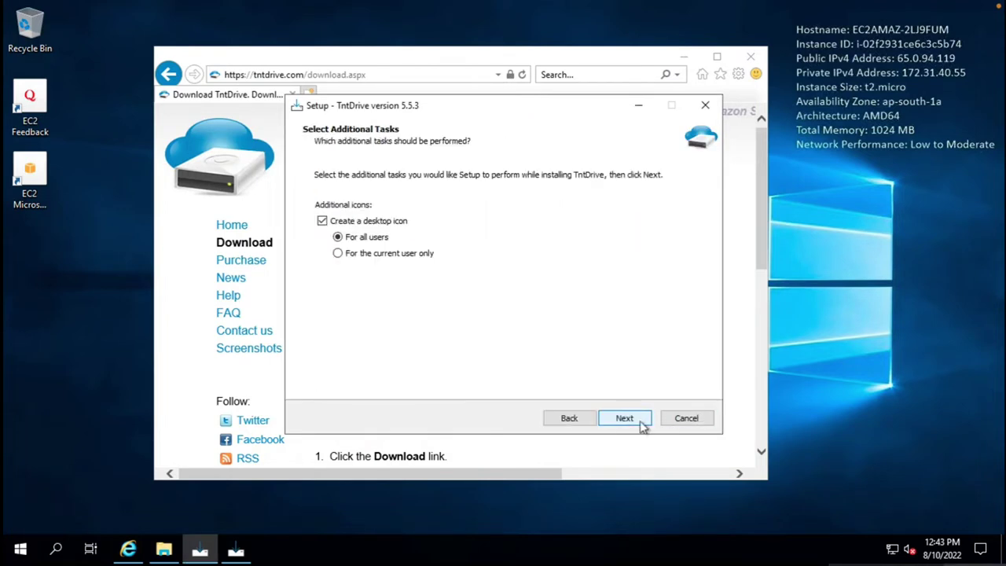
left_click(643, 426)
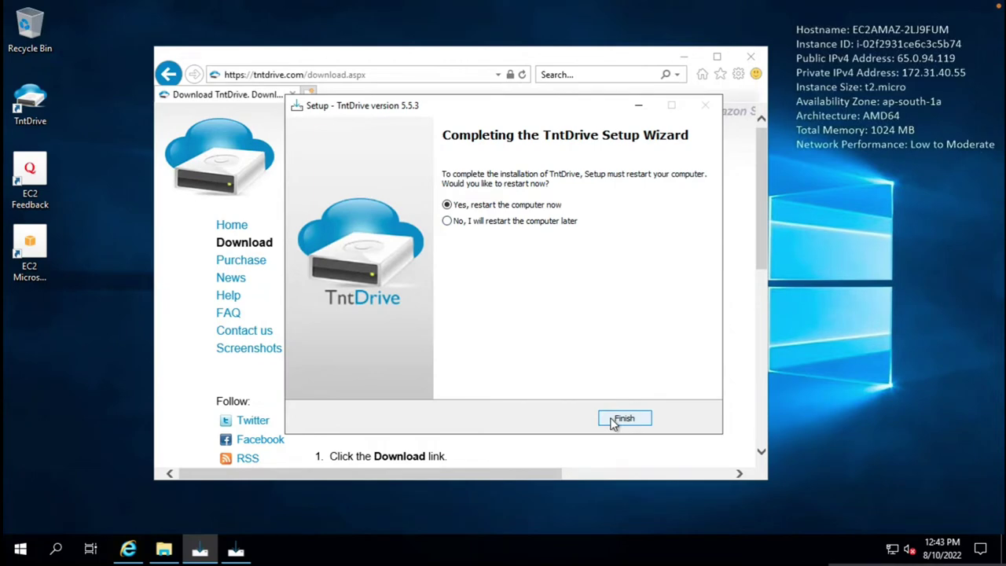
left_click(621, 419)
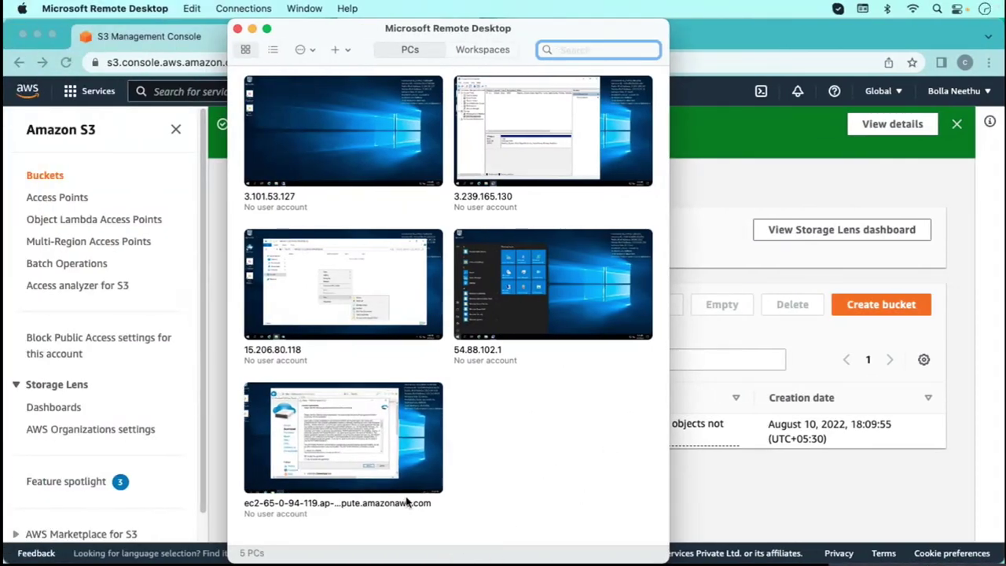
Try to reconnect to the ec2-65-0-94-119 PC, and download the instance's remote desktop file from its EC2 connection page
double_click(265, 515)
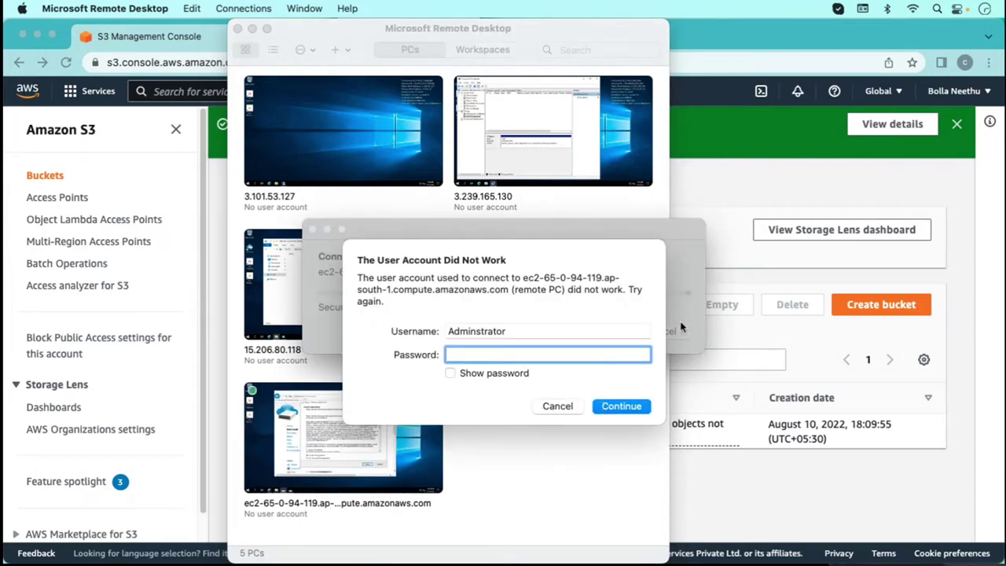
left_click(761, 477)
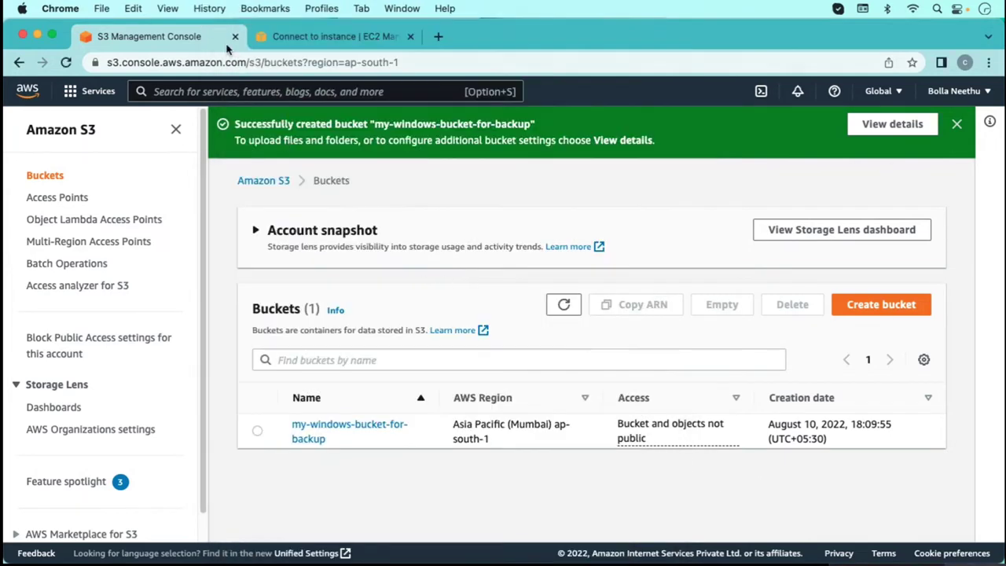
left_click(308, 35)
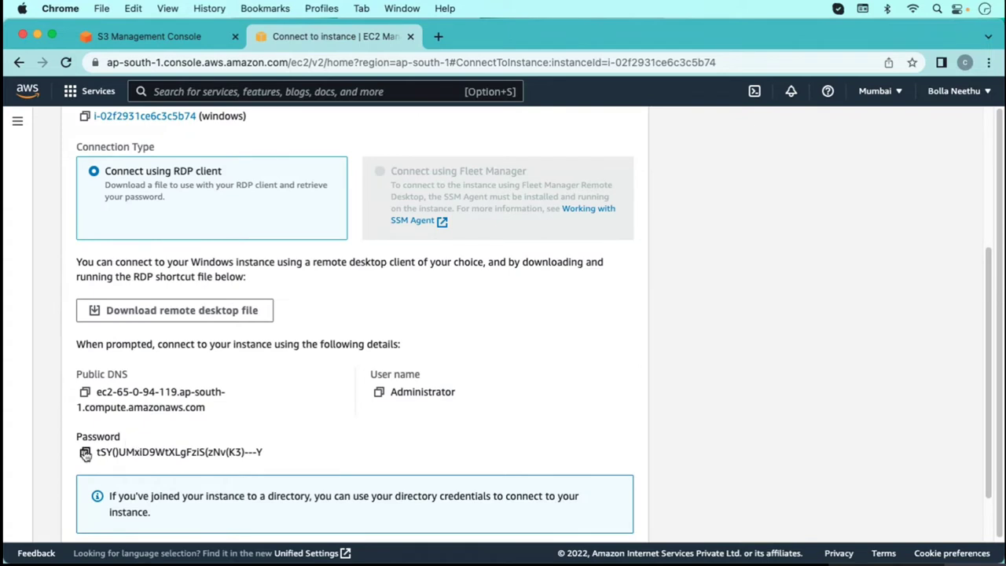
left_click(162, 319)
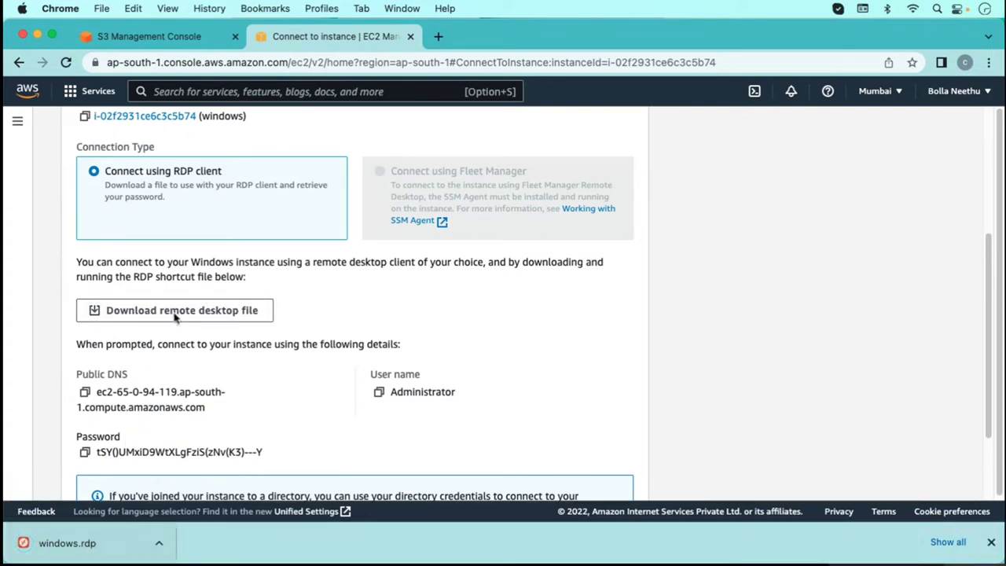
Copy the instance's password from the EC2 connection page and submit it in Microsoft Remote Desktop's credentials prompt
scroll(312, 310, "down", 3)
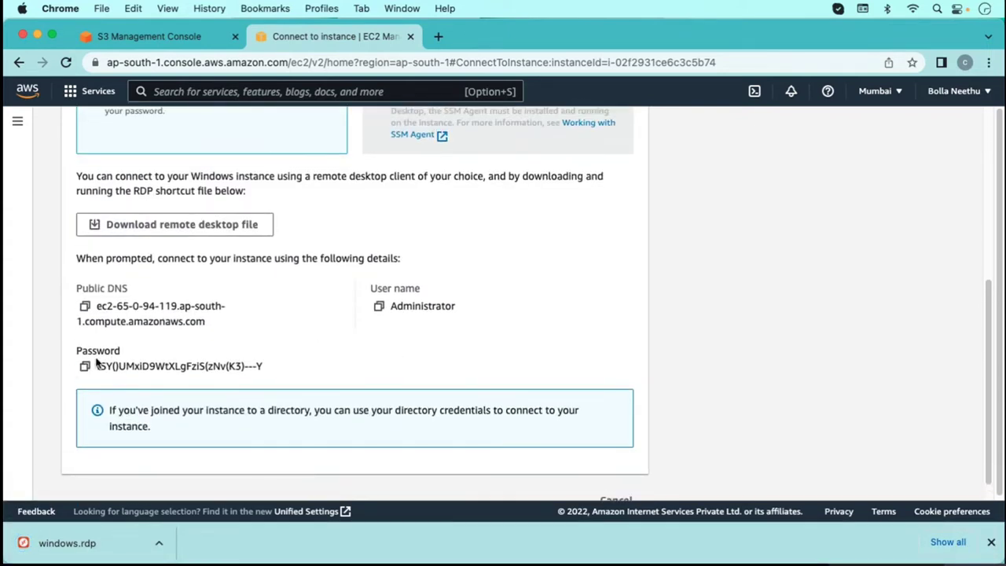
left_click(84, 366)
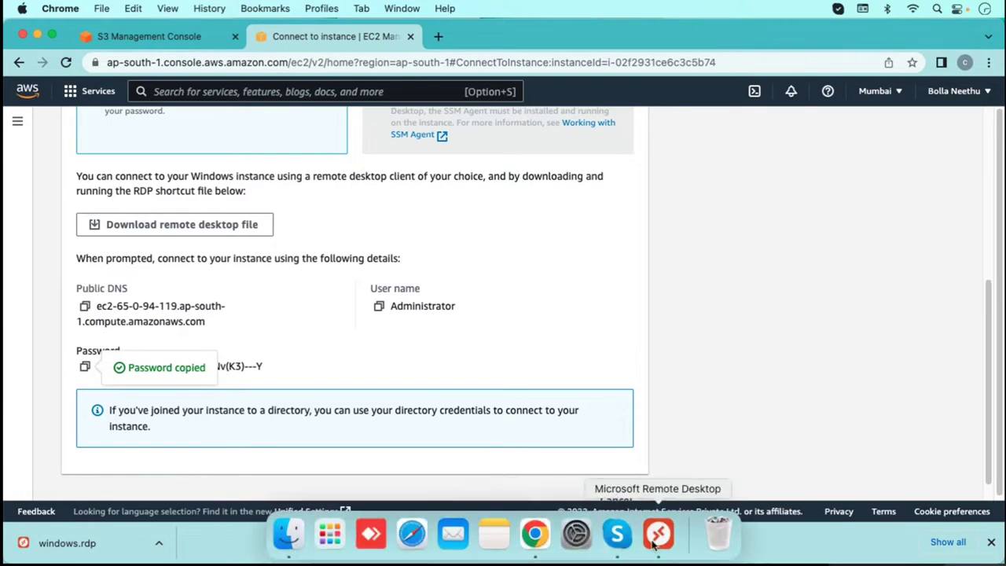
left_click(654, 543)
key("super+v")
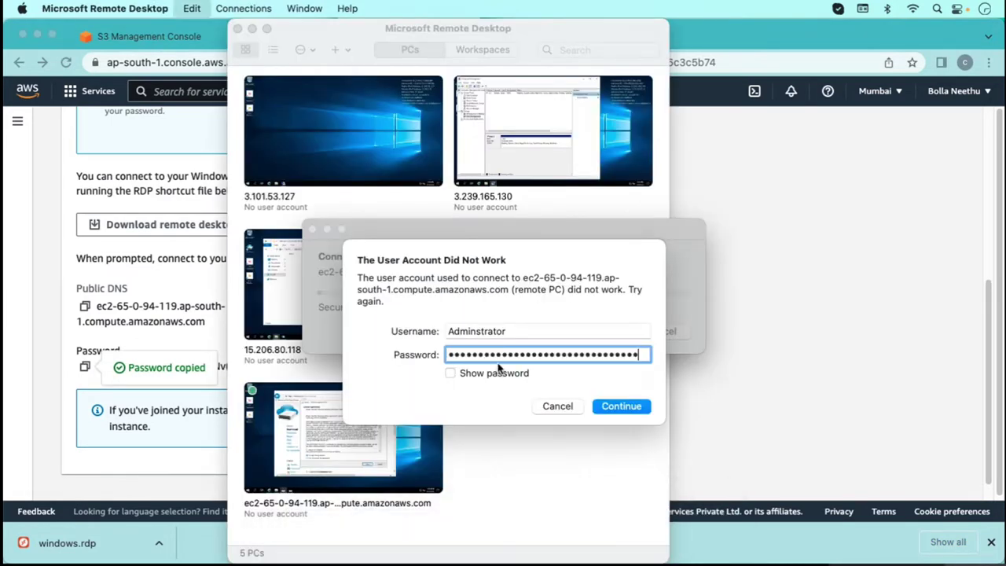
left_click(612, 409)
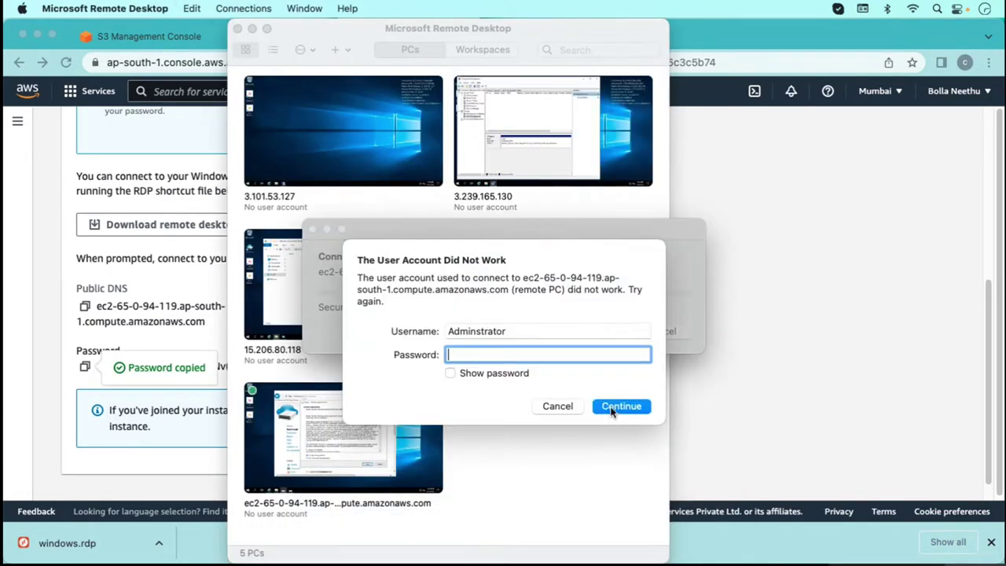
Switch back to the browser and review the instance's RDP client connection details in the EC2 console
left_click(752, 386)
scroll(240, 360, "down", 1)
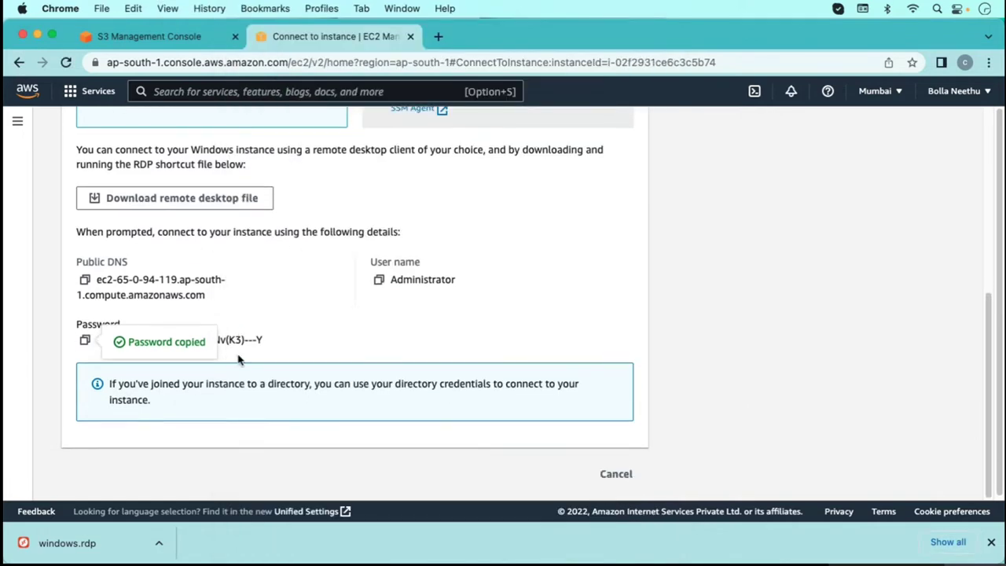
scroll(240, 360, "up", 5)
left_click(141, 297)
left_click(212, 295)
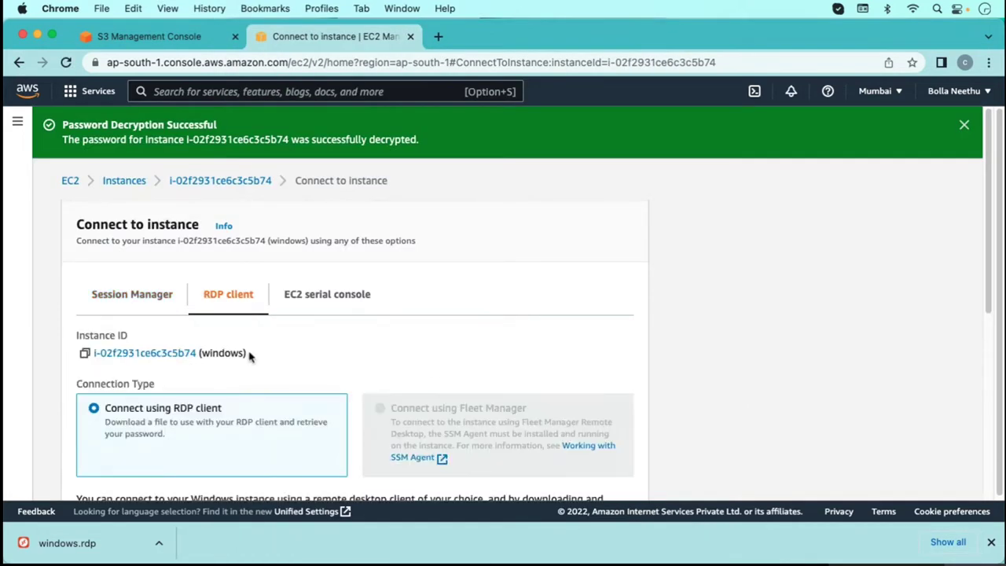
scroll(249, 357, "down", 5)
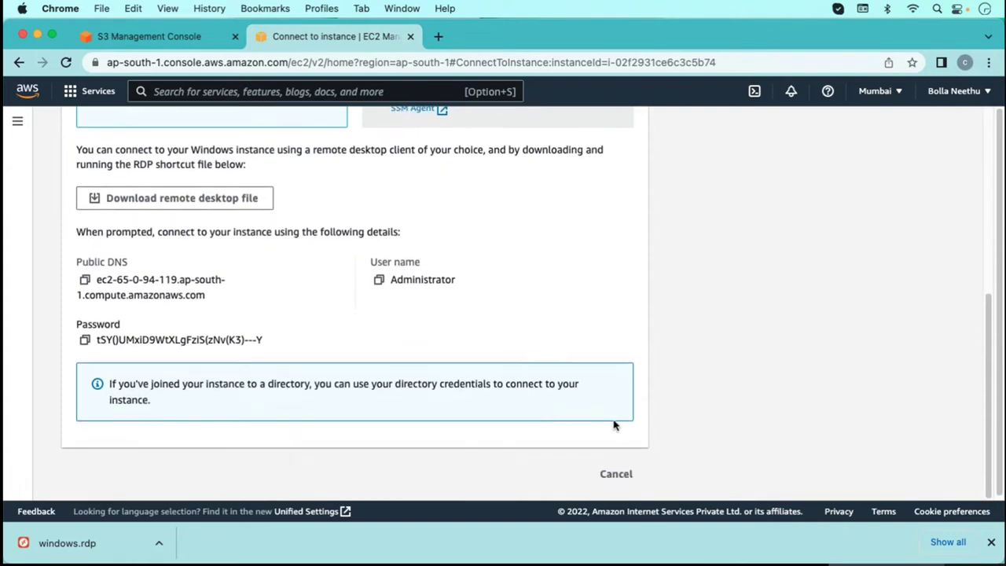
Return to the Instances list, reopen the windows instance's RDP client connection page, and download the remote desktop file again
left_click(615, 474)
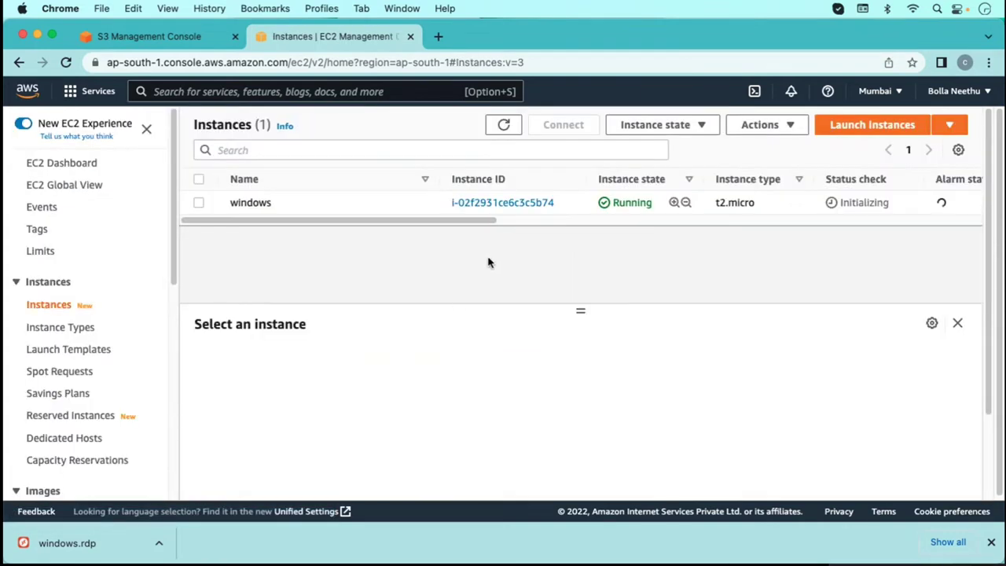
left_click(198, 203)
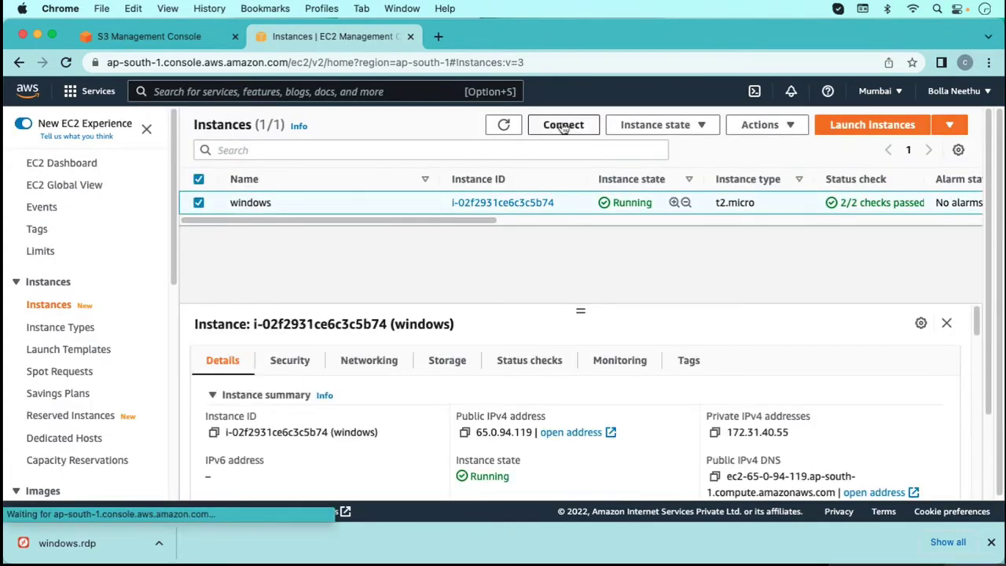
left_click(563, 126)
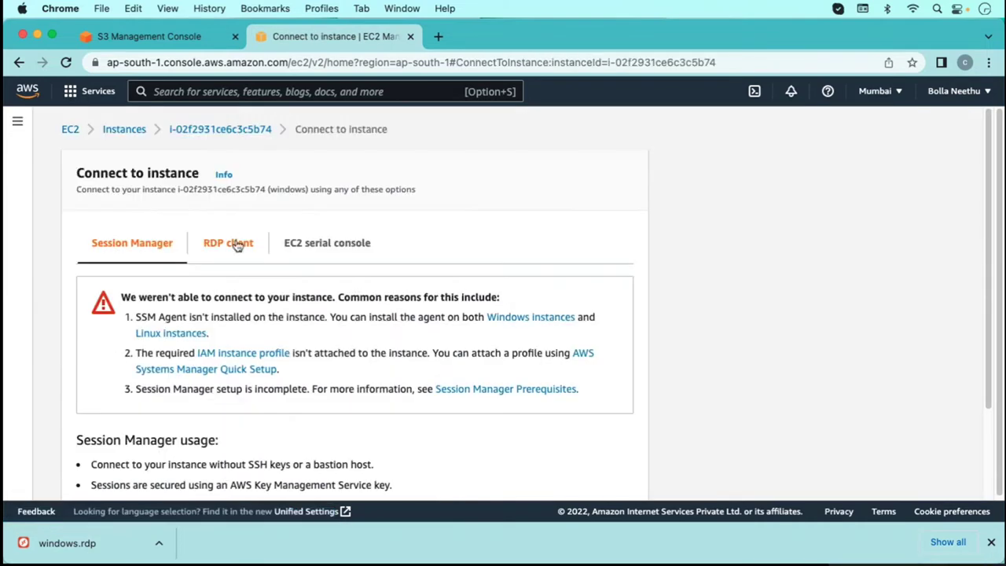
left_click(236, 243)
scroll(163, 387, "down", 3)
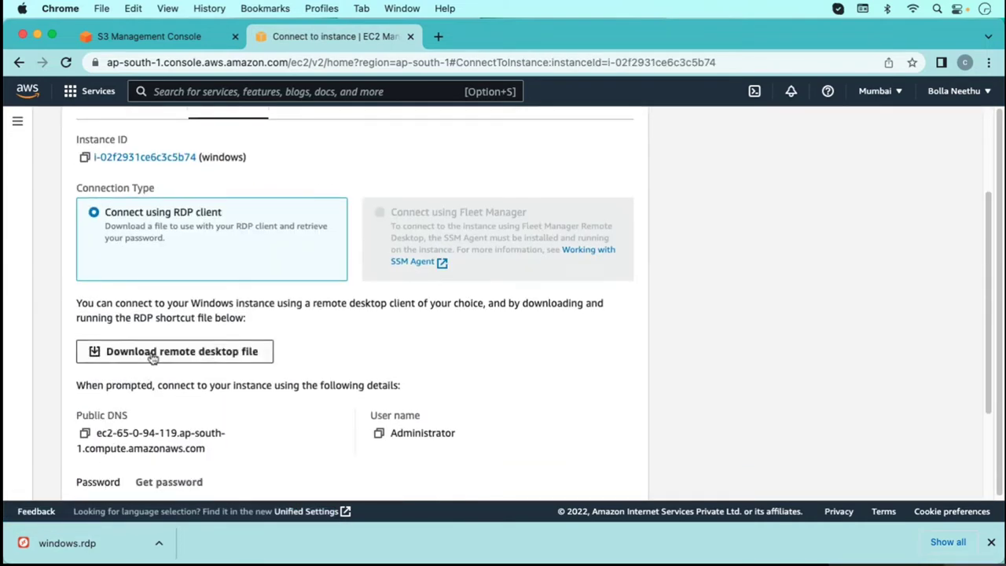
left_click(152, 355)
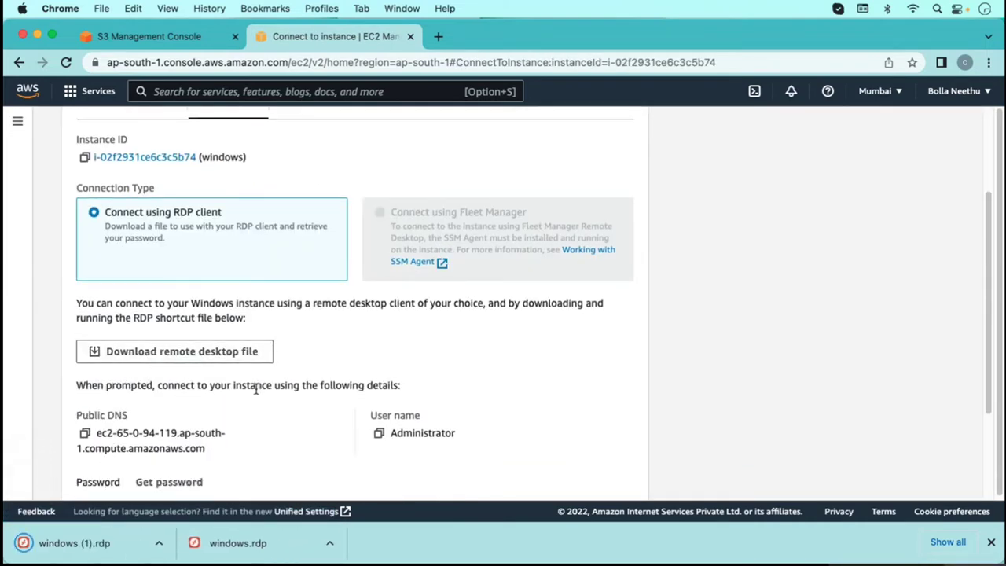
Decrypt the instance's Windows password with the windowss3.pem key pair file and copy the password
scroll(197, 401, "down", 2)
left_click(167, 401)
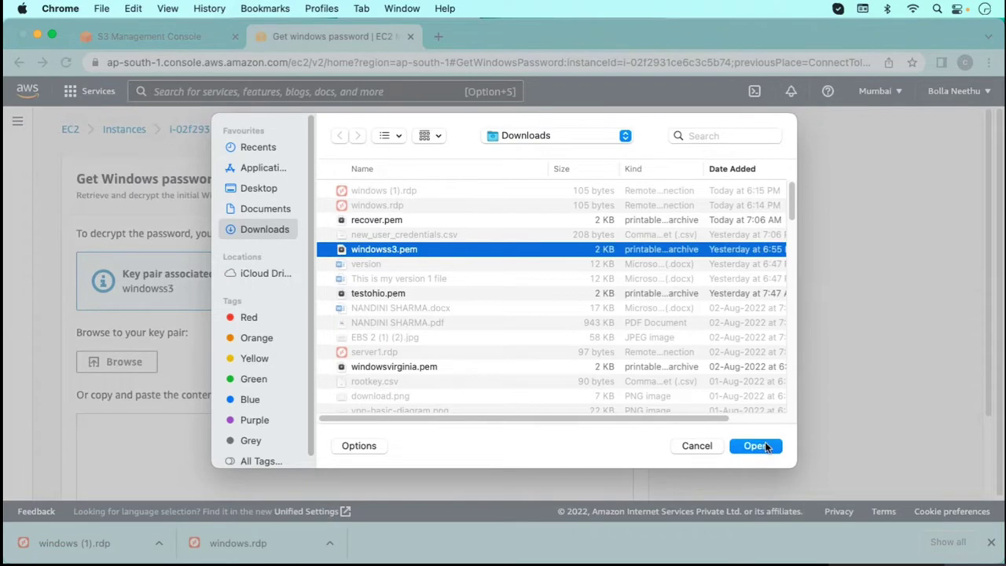
left_click(756, 445)
scroll(225, 400, "down", 3)
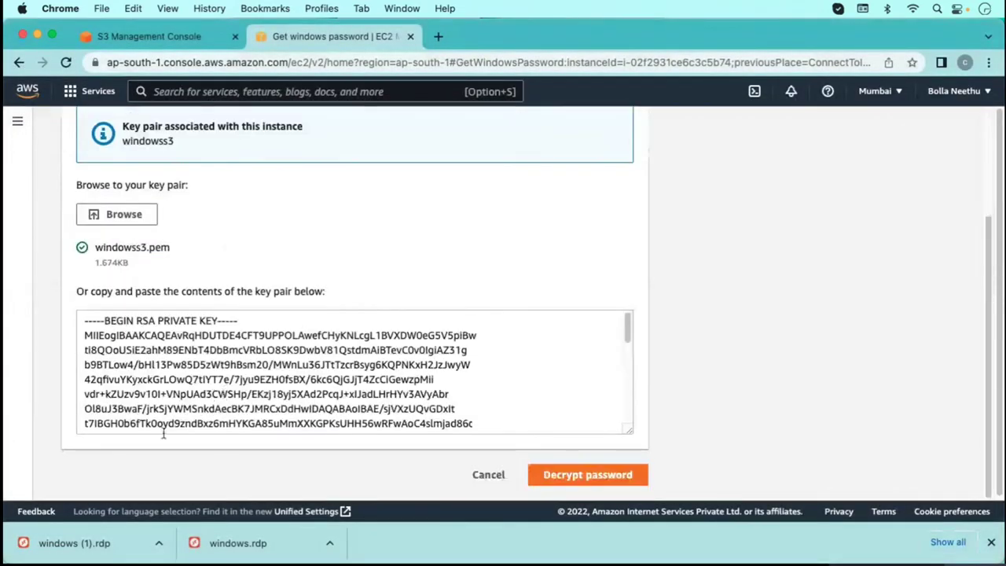
left_click(586, 475)
scroll(123, 353, "down", 5)
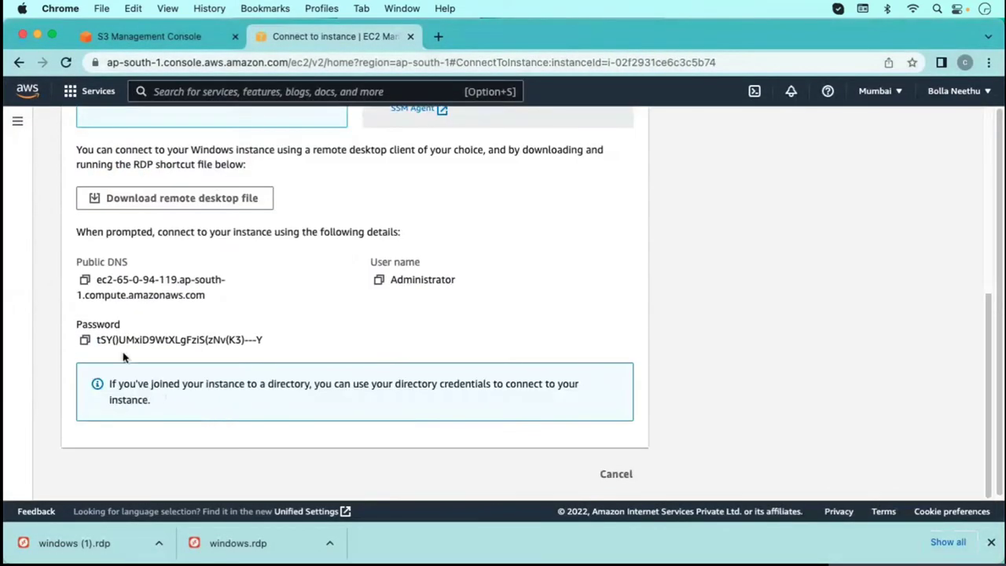
left_click(85, 339)
Switch to Microsoft Remote Desktop, paste the instance's password into the credentials prompt, and connect
mouse_move(617, 540)
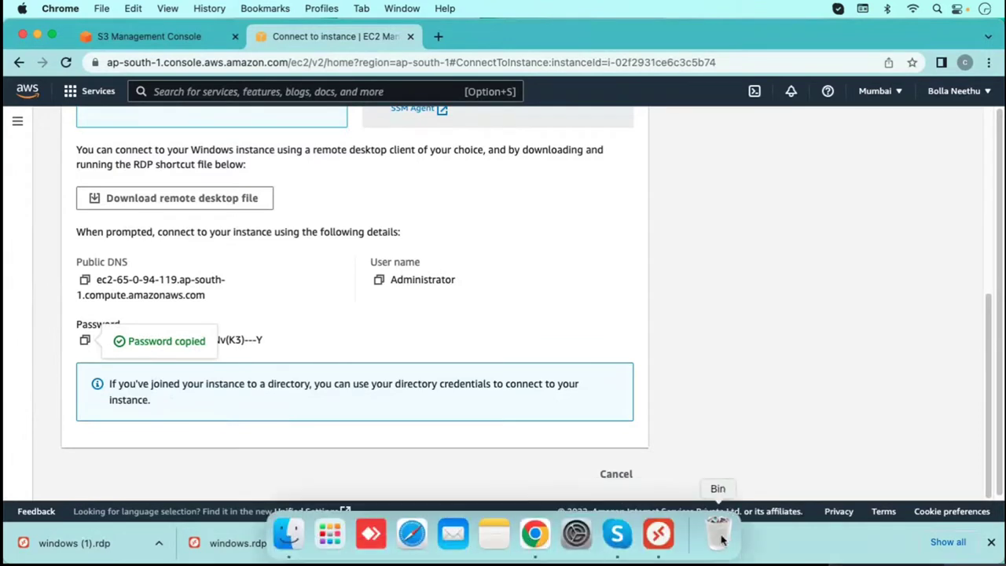
left_click(659, 534)
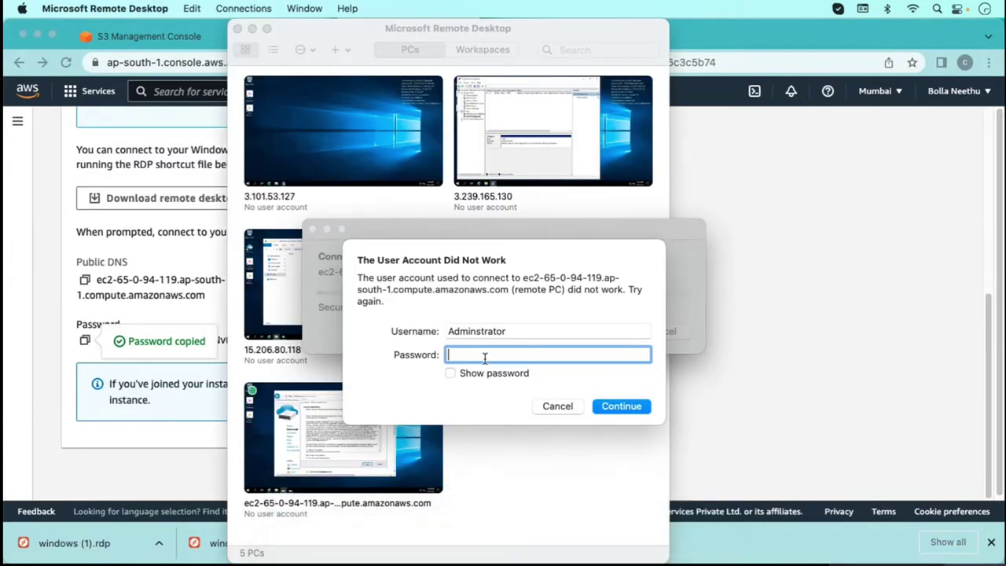
key("super+v")
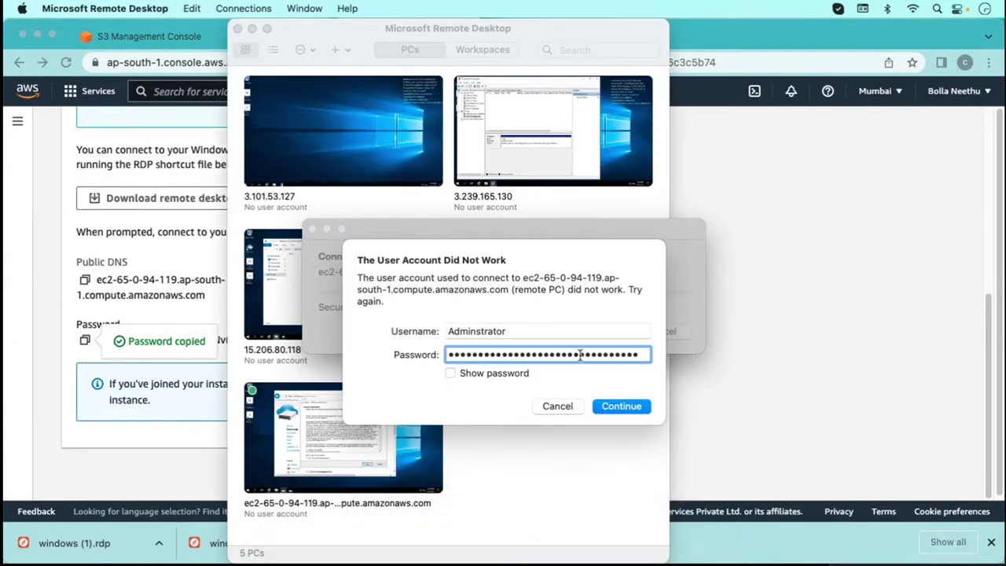
left_click(624, 406)
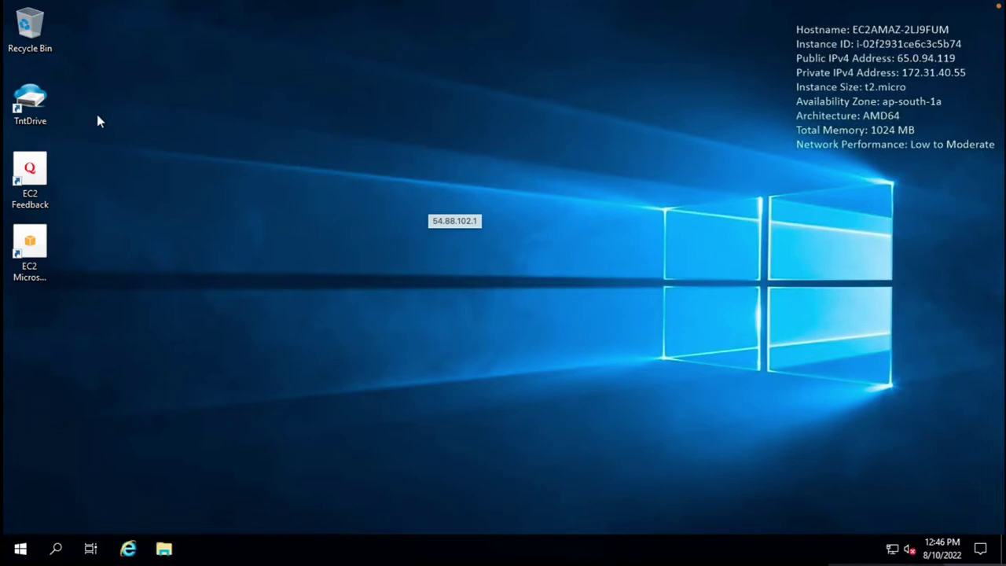
Launch TntDrive and check the existing drives under This PC in File Explorer, minimizing it when done
left_click(26, 100)
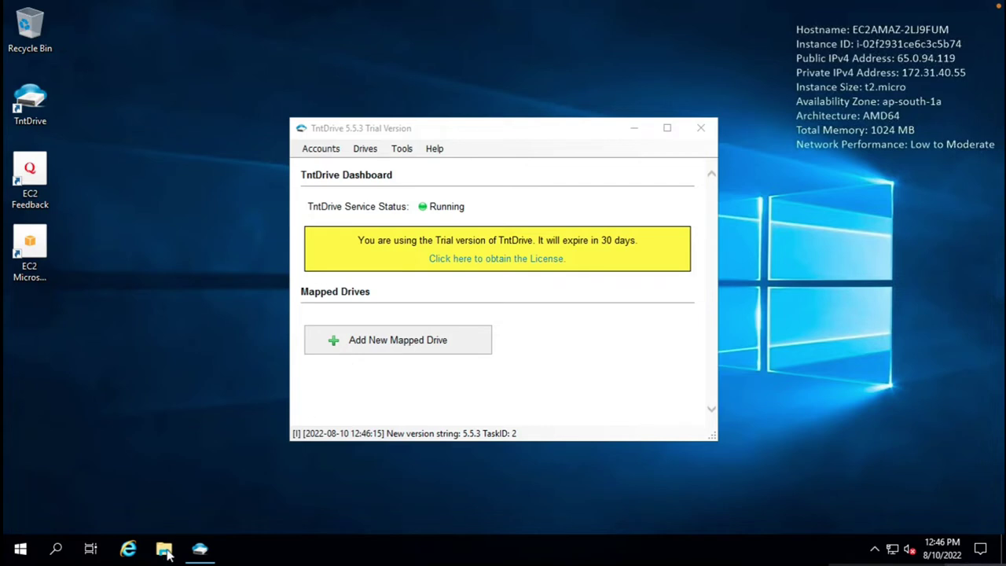
left_click(164, 547)
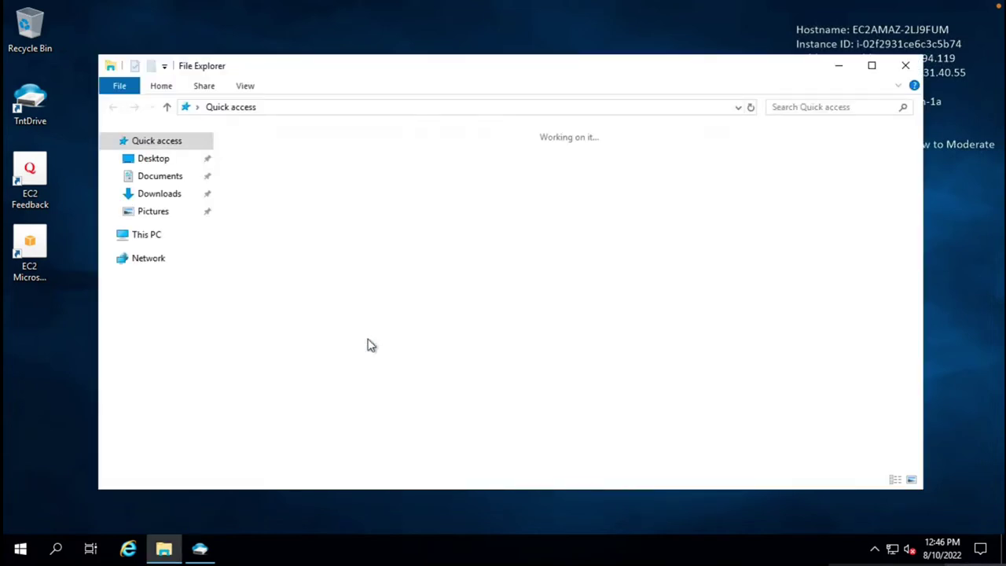
left_click(149, 235)
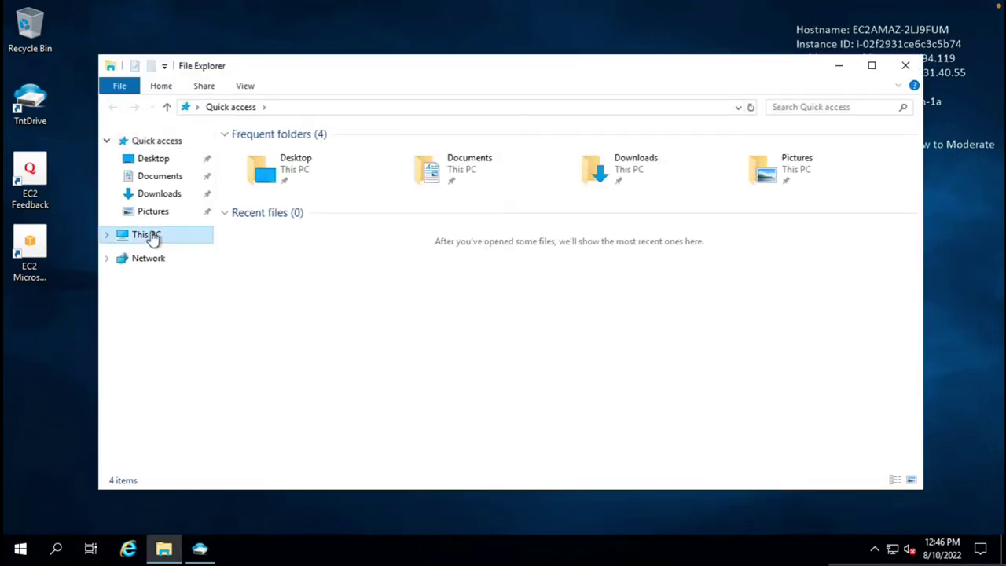
left_click(346, 337)
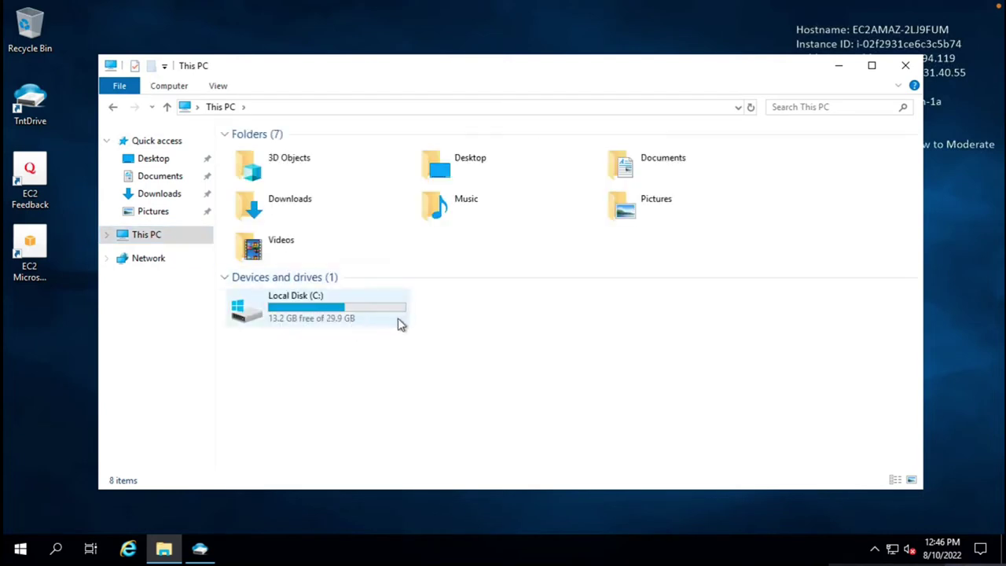
left_click(839, 70)
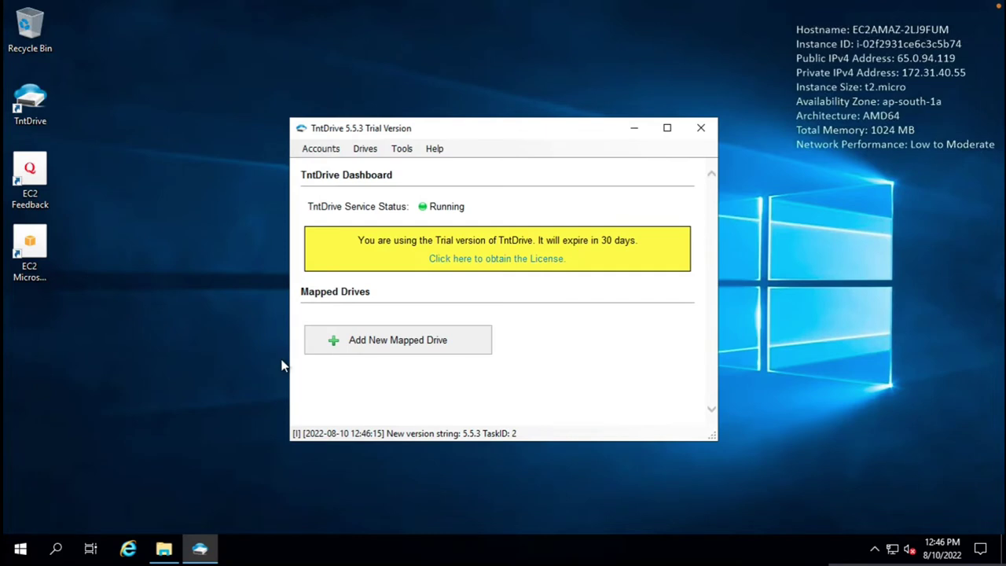
Start adding a new mapped drive in TntDrive and open the storage accounts management from its storage account setting
left_click(388, 342)
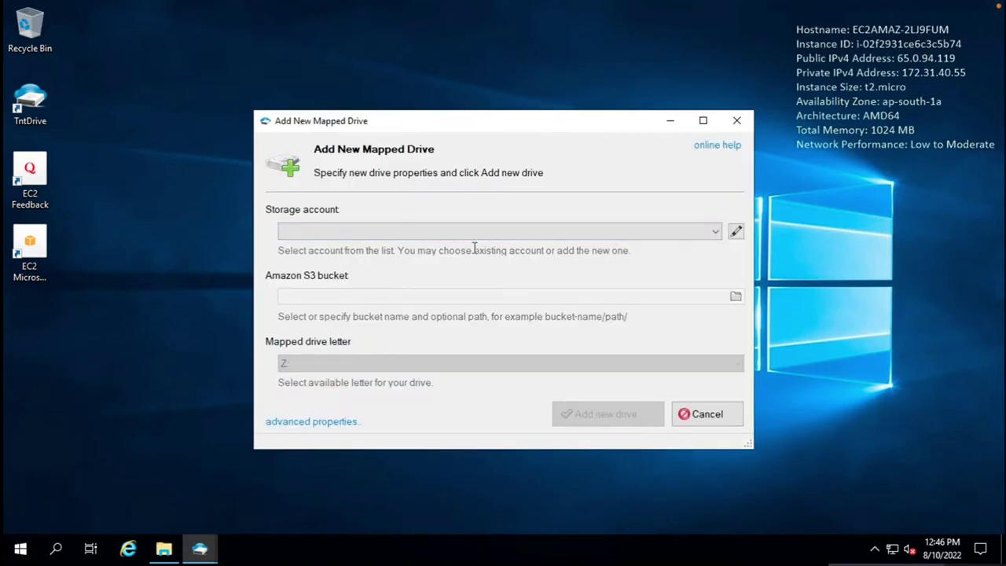
left_click(590, 237)
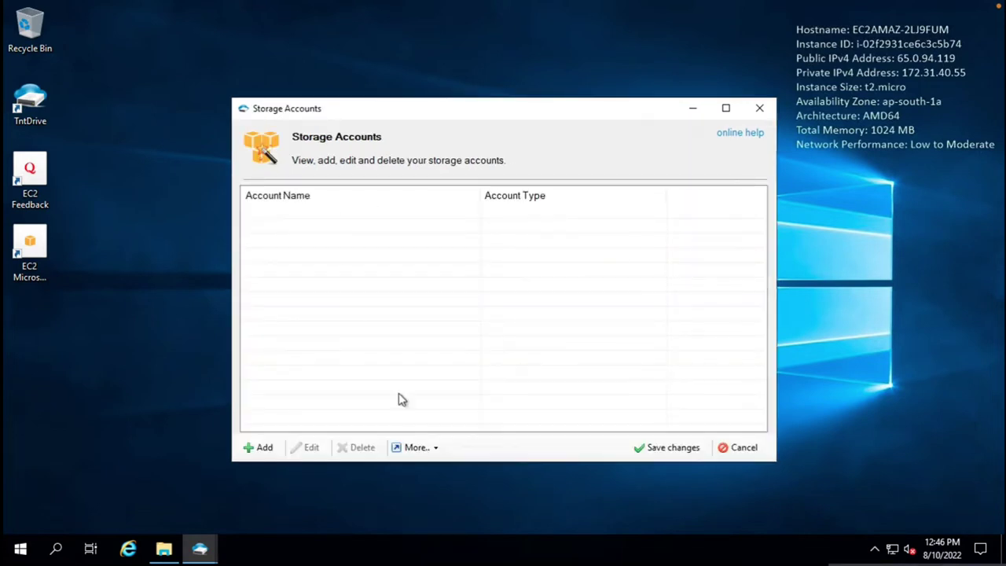
left_click(720, 447)
left_click(409, 237)
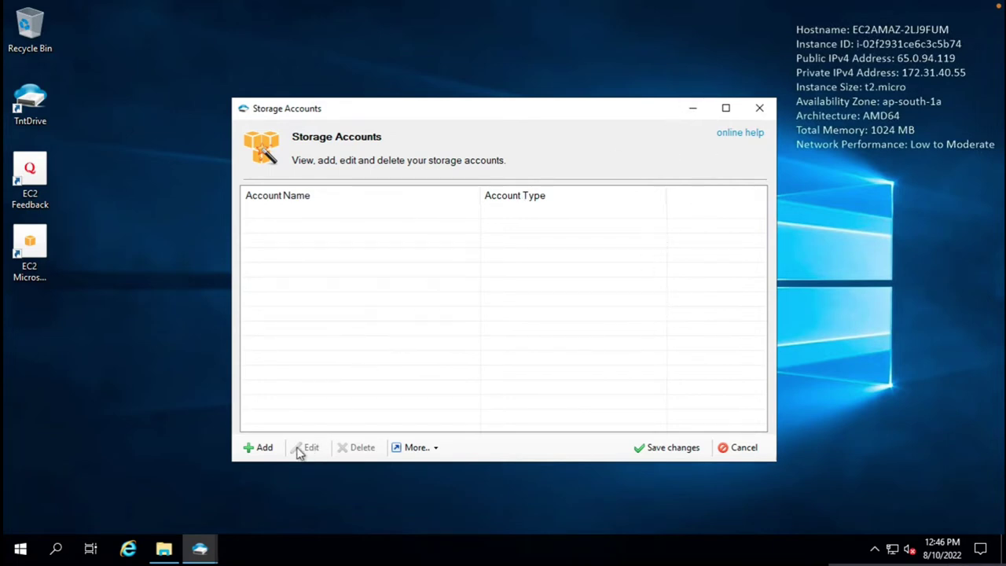
Start a new storage account with the account type Amazon S3 and make the Access Key ID field ready for entry
left_click(260, 448)
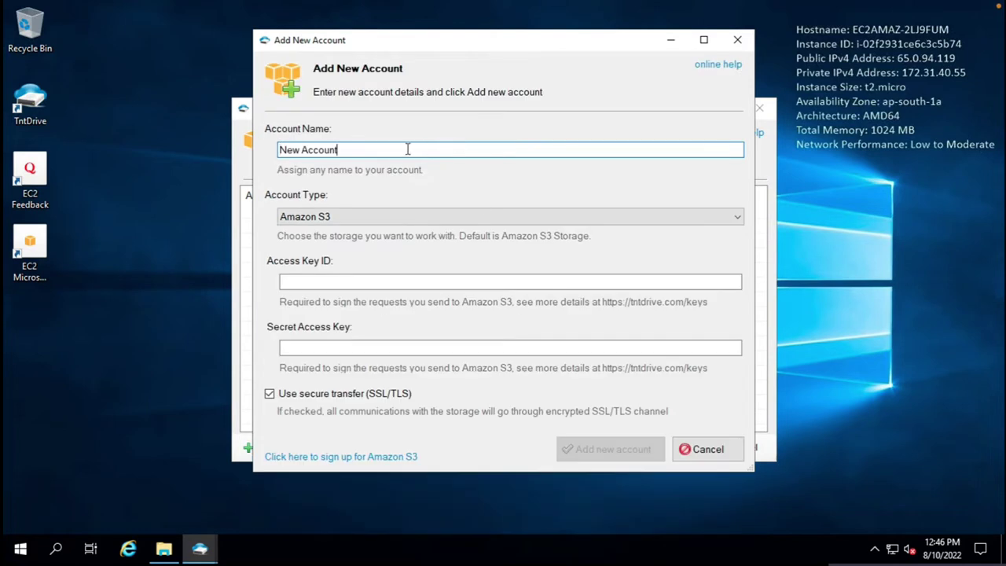
left_click(334, 217)
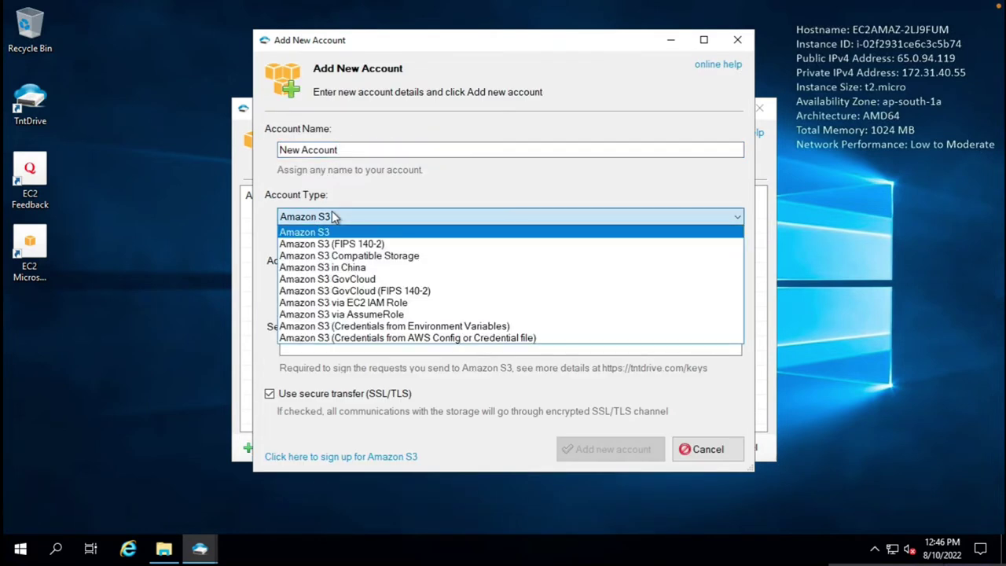
left_click(319, 227)
left_click(313, 347)
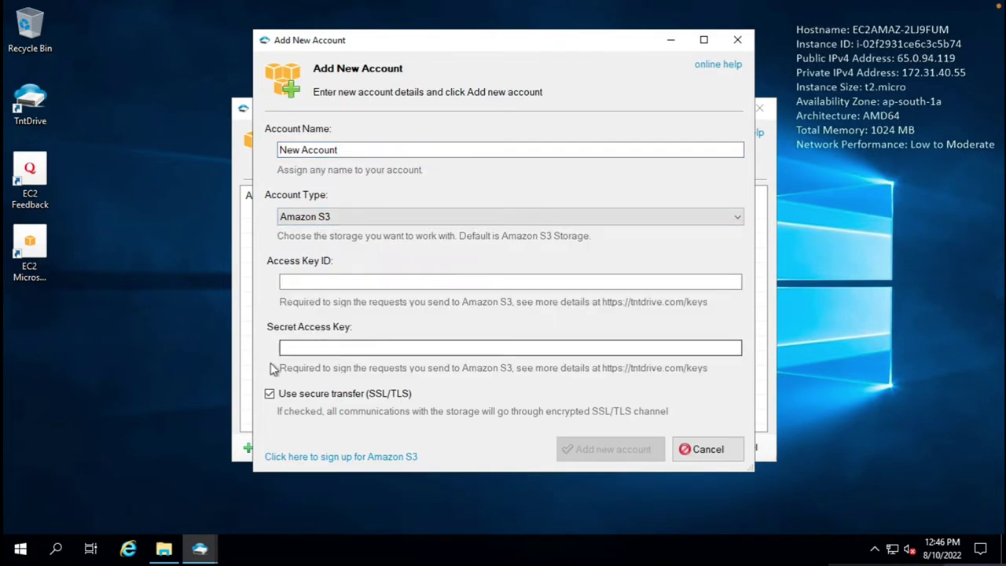
left_click(318, 280)
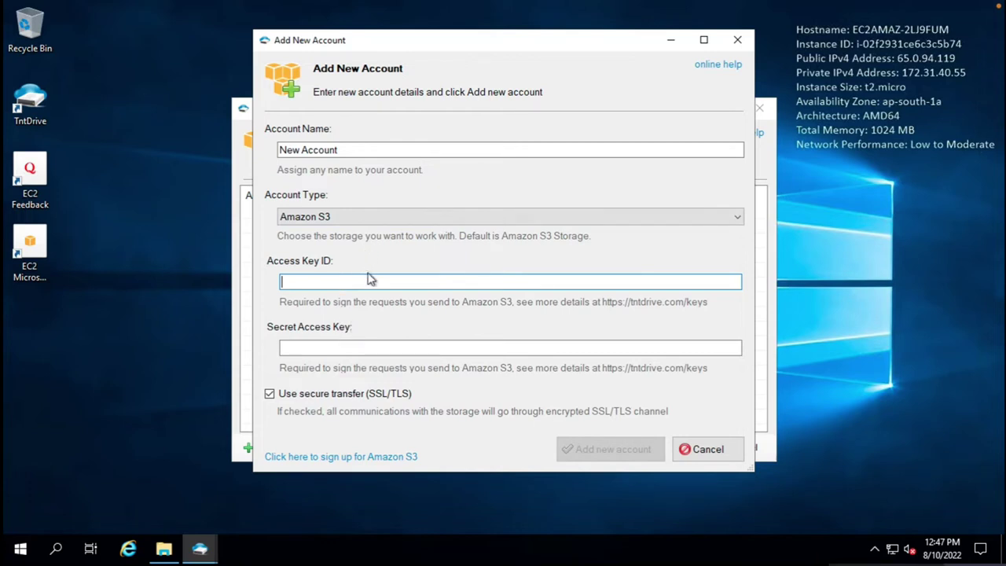
Switch to Chrome, search the AWS console for iam, and open the IAM service in a new tab
mouse_move(412, 554)
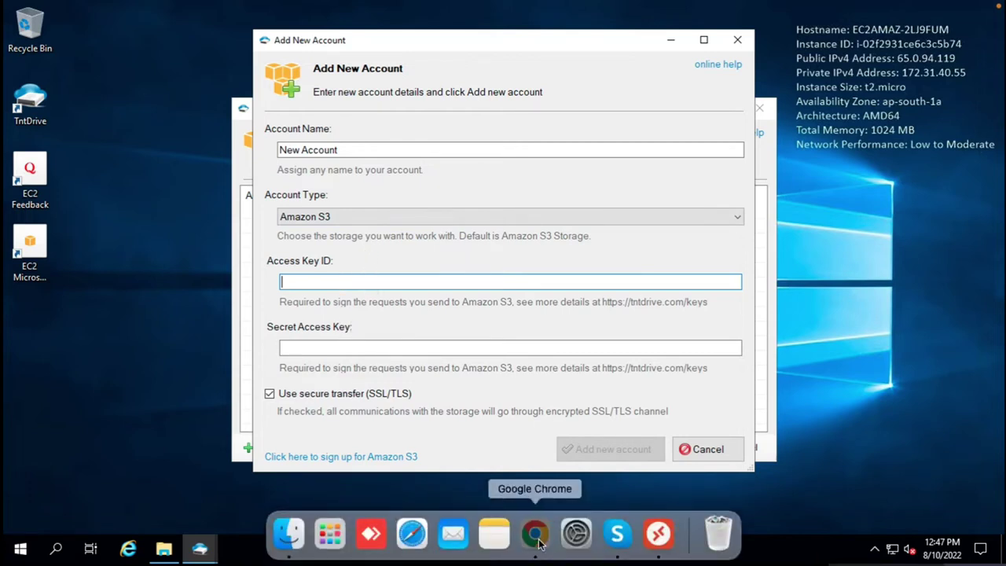
left_click(534, 537)
scroll(783, 338, "up", 5)
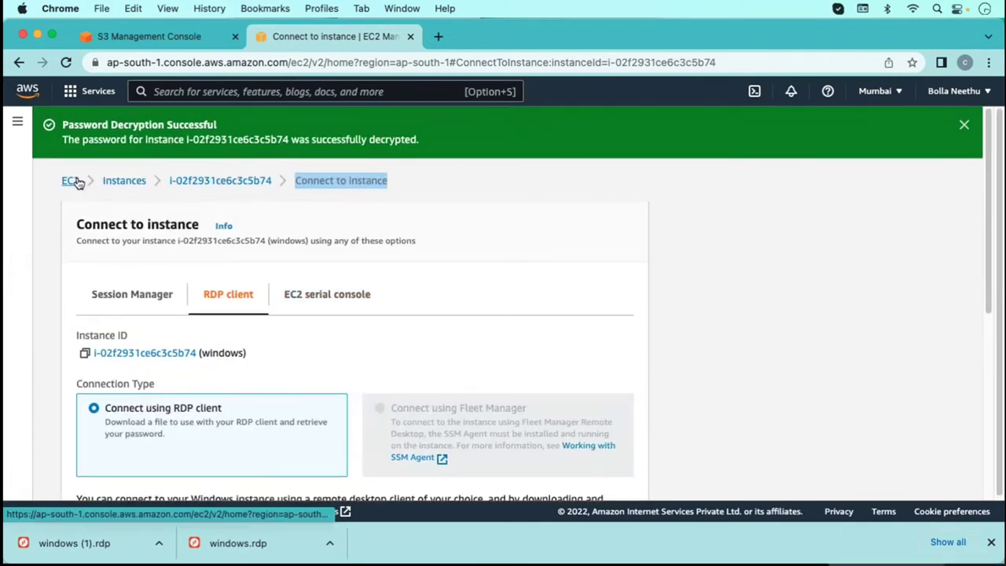
left_click(357, 91)
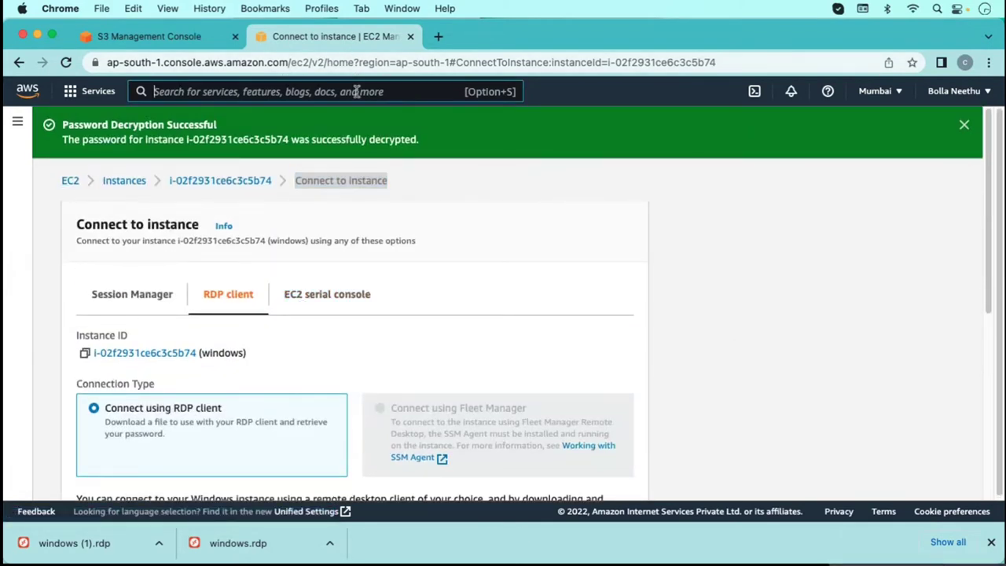
type("la")
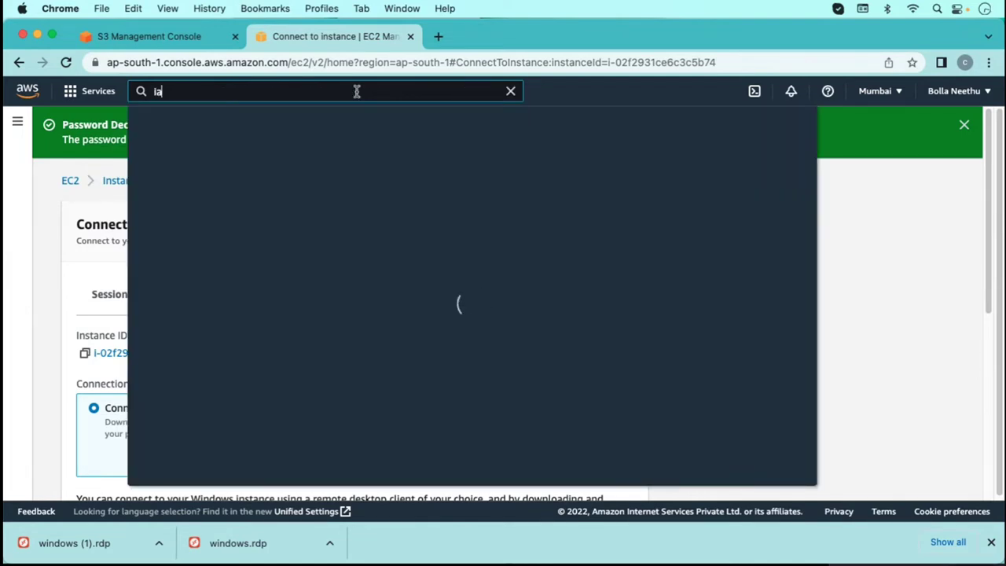
type("m")
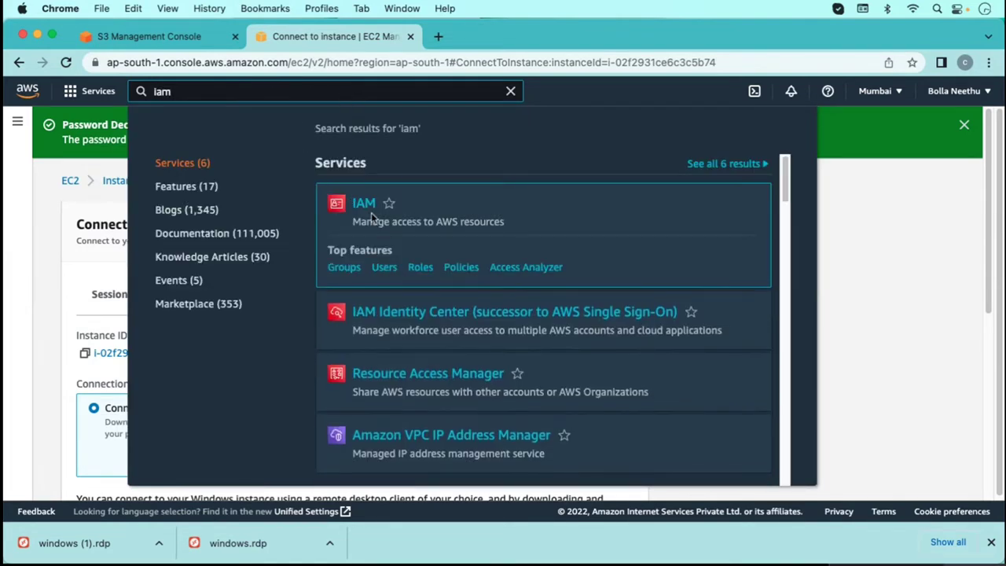
right_click(371, 204)
left_click(385, 213)
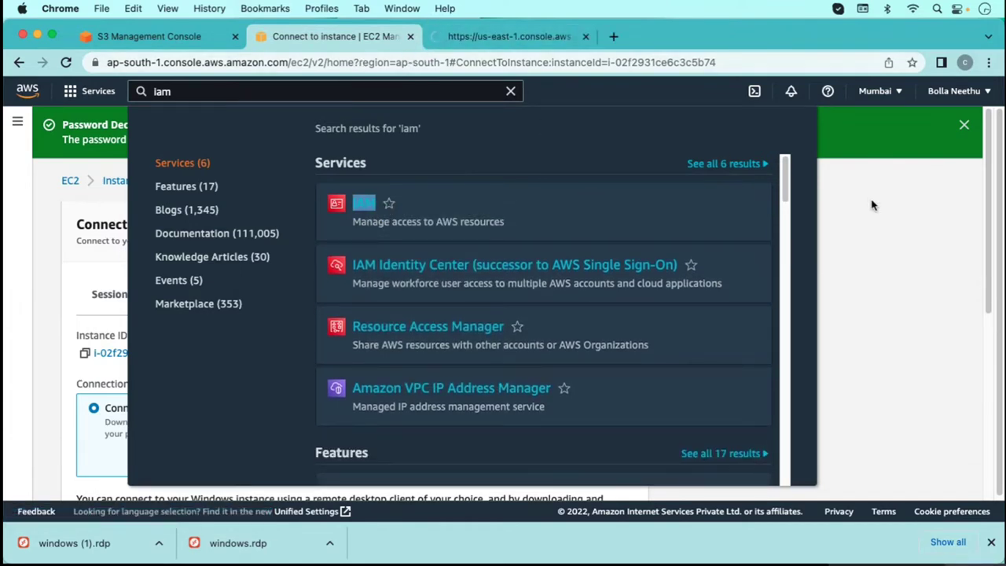
left_click(871, 205)
left_click(509, 37)
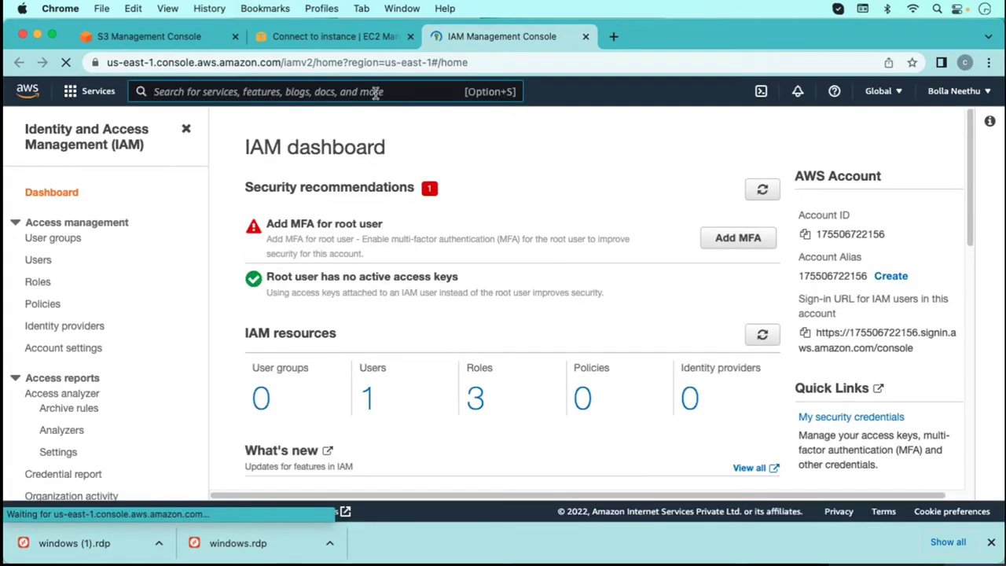
Open the IAM Users list and review the activity and key age details of my-s3-user-for-mumbai
left_click(39, 262)
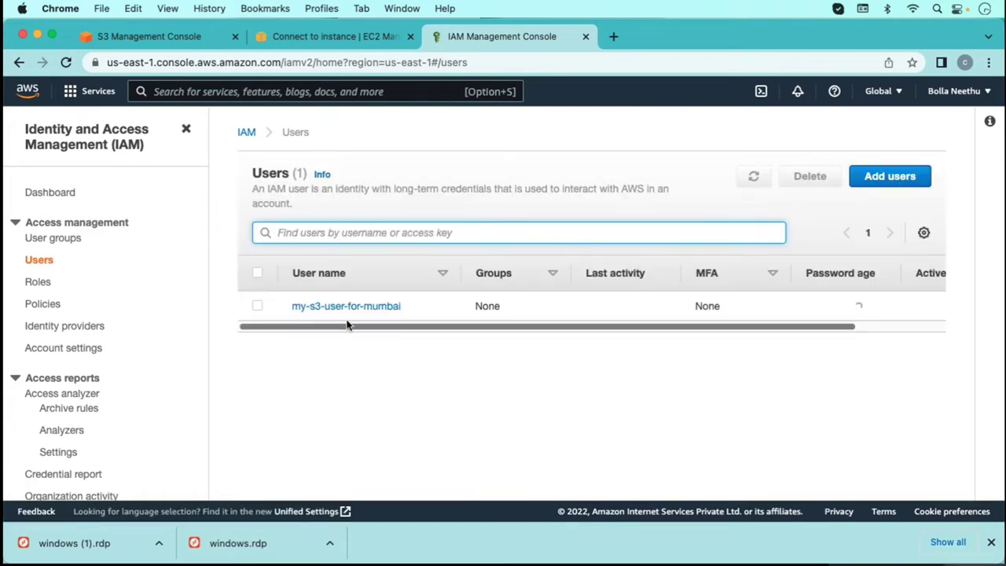
left_click_drag(374, 328, 503, 324)
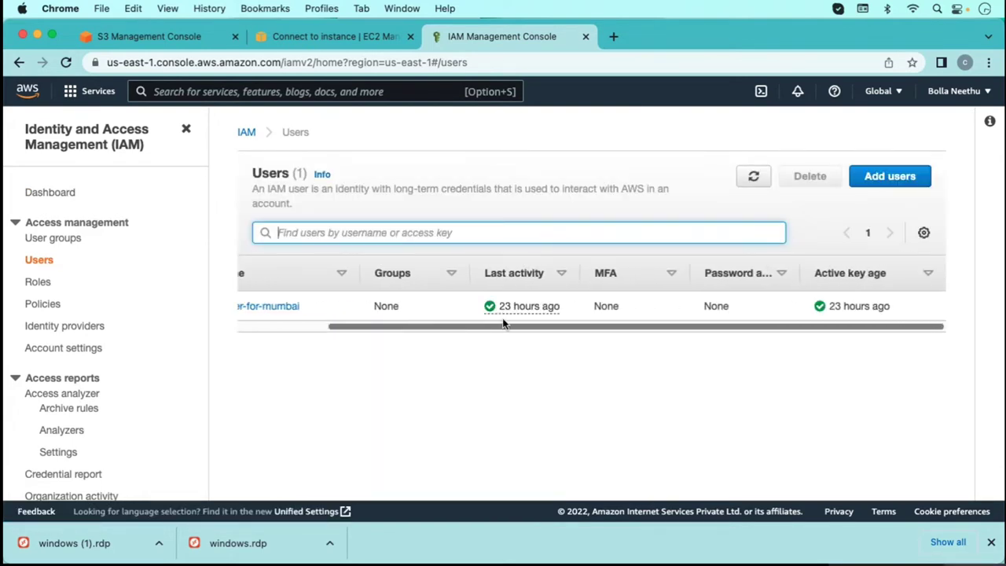
left_click_drag(769, 329, 331, 308)
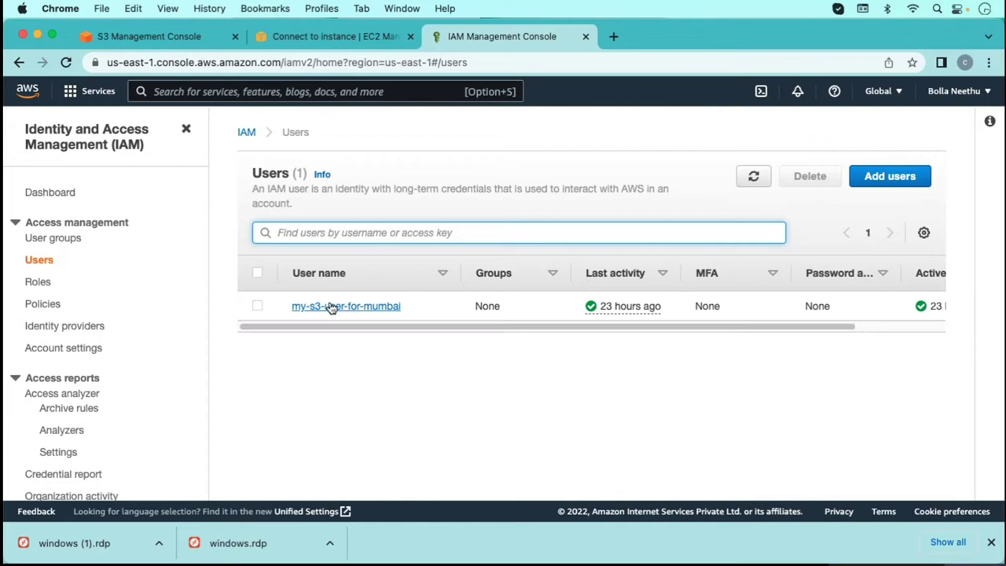
Delete the IAM user my-s3-user-for-mumbai, confirming with its user name, and refresh the Users list
left_click(256, 307)
left_click(807, 177)
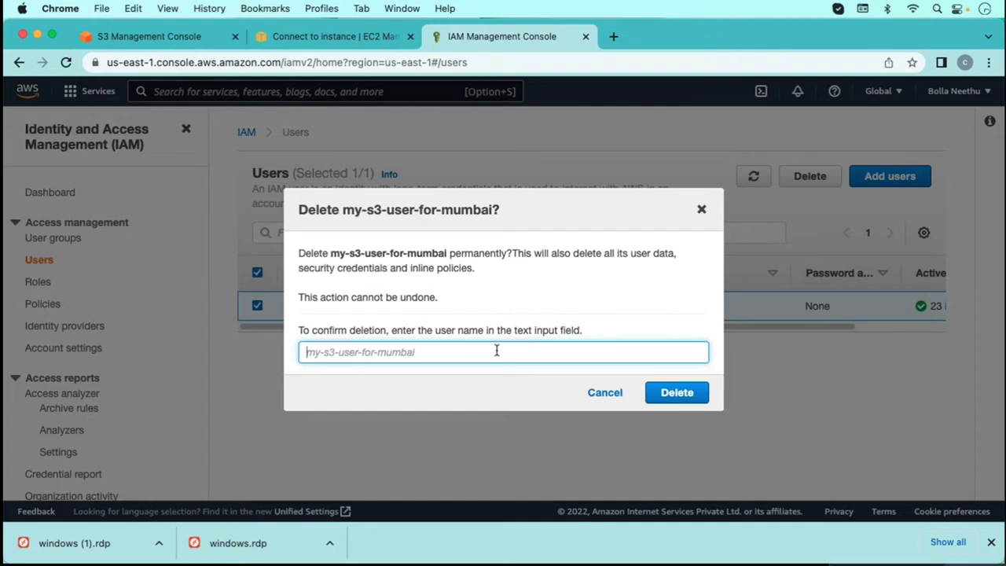
type("my-s")
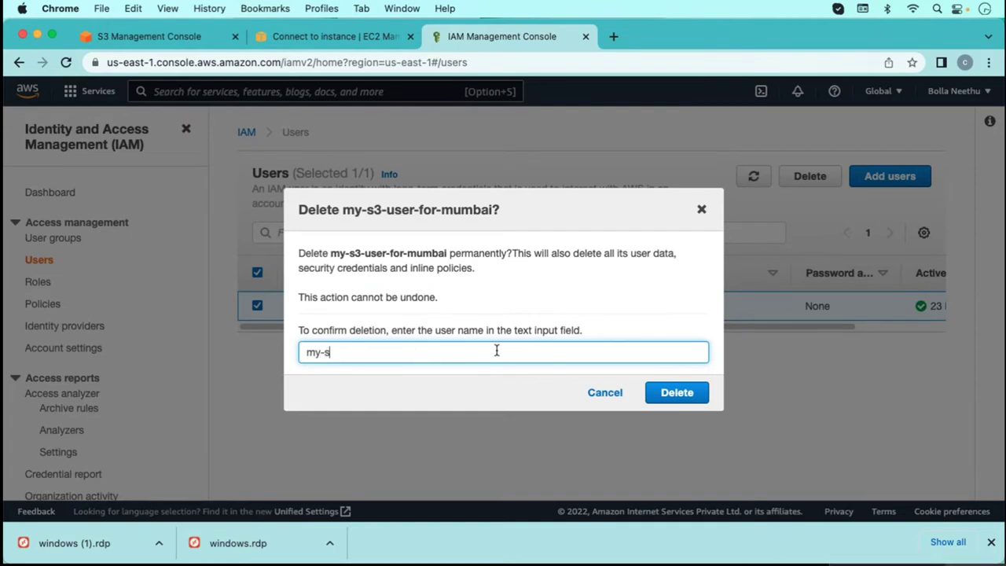
type("3-user-for-mum")
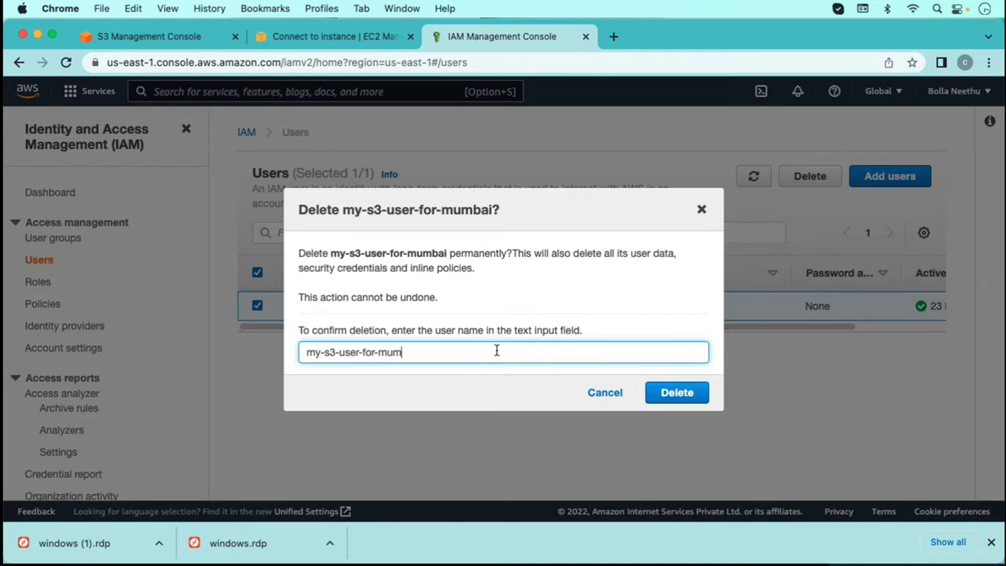
type("bai")
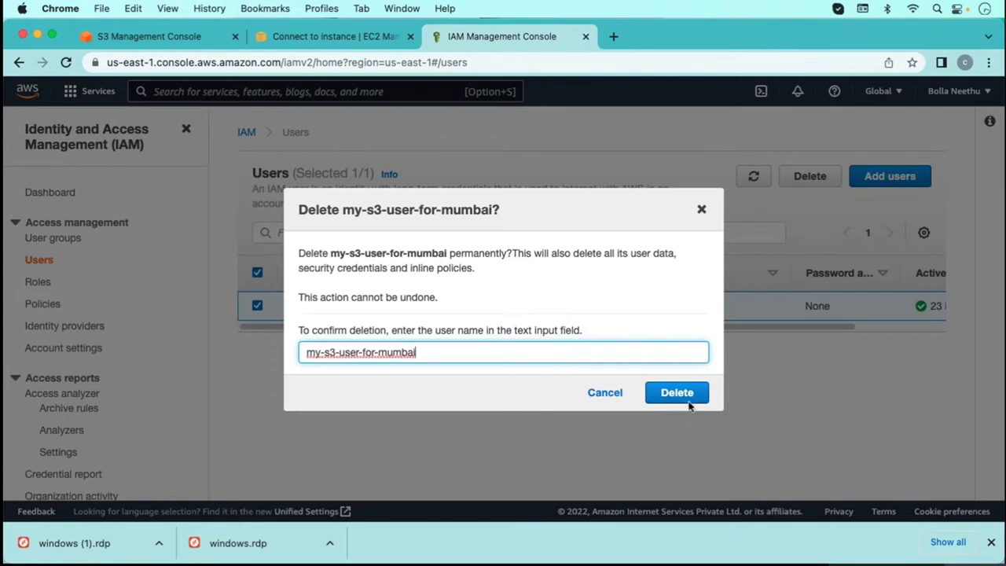
left_click(675, 393)
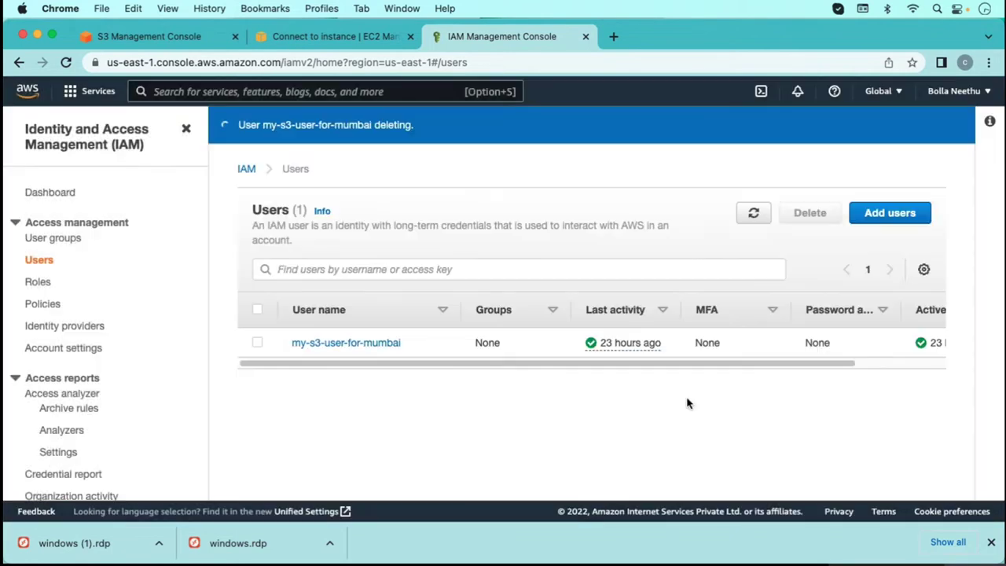
left_click(753, 217)
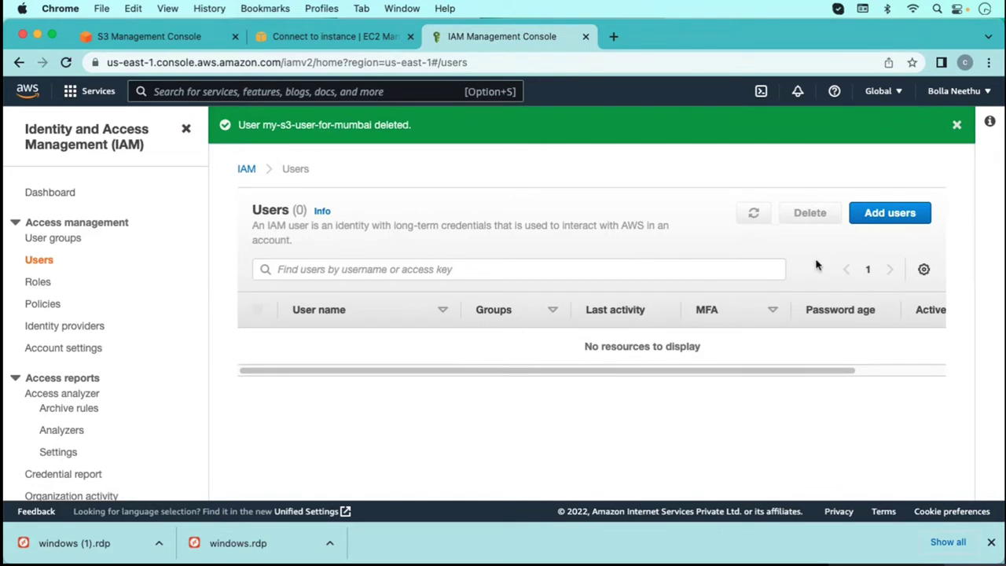
Start adding a new IAM user and set the user name to s3windows-user
left_click(884, 222)
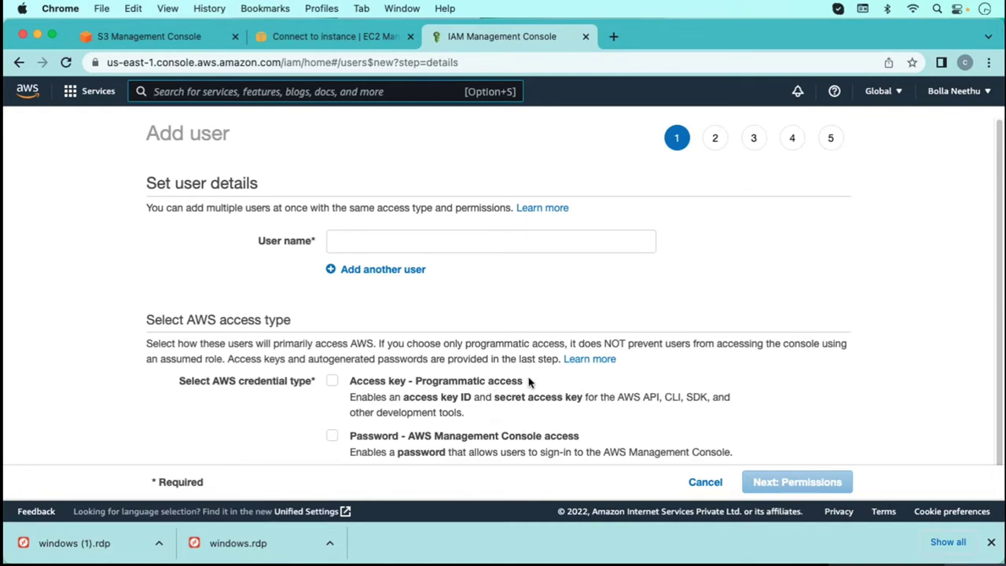
left_click_drag(529, 380, 415, 380)
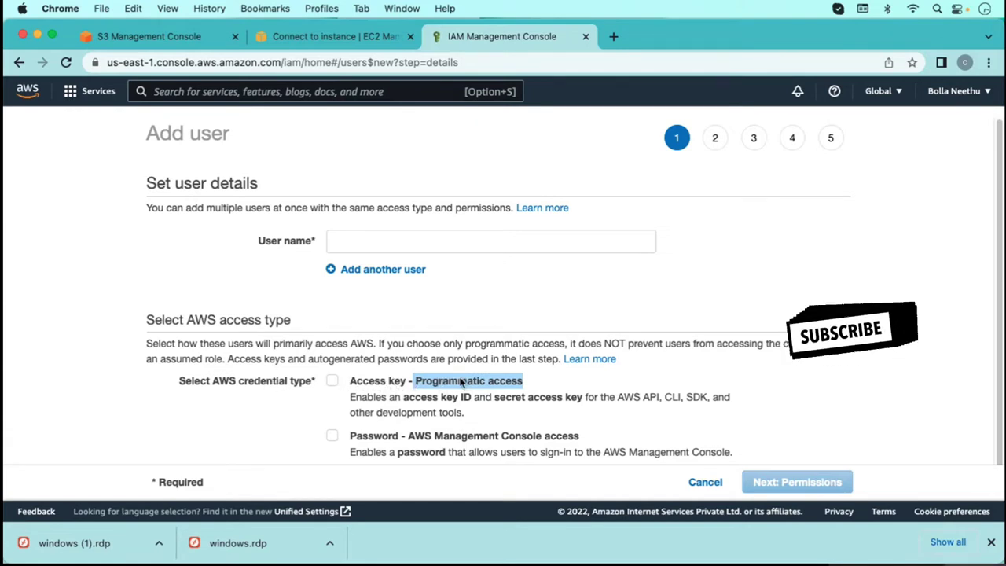
left_click(425, 244)
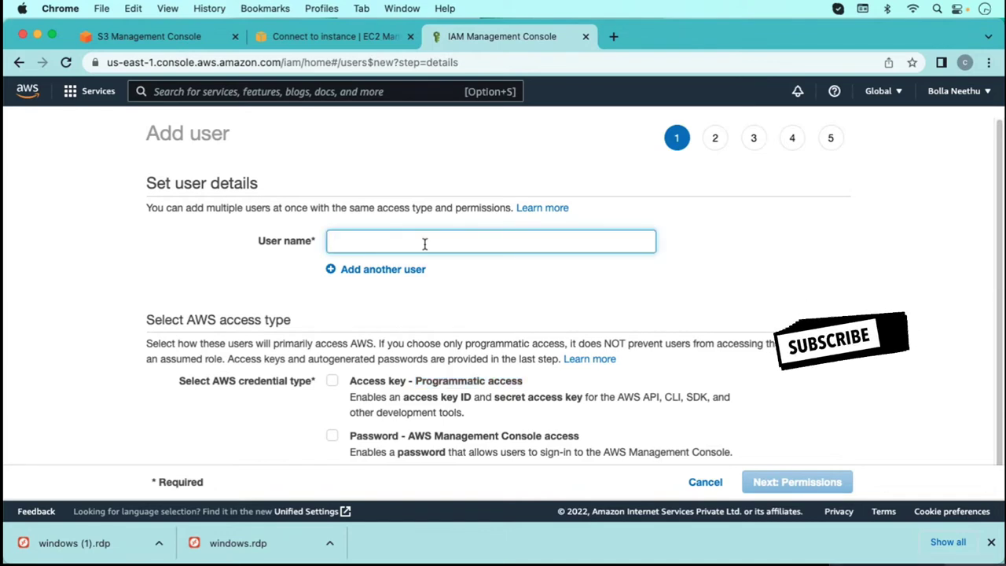
type("s3-")
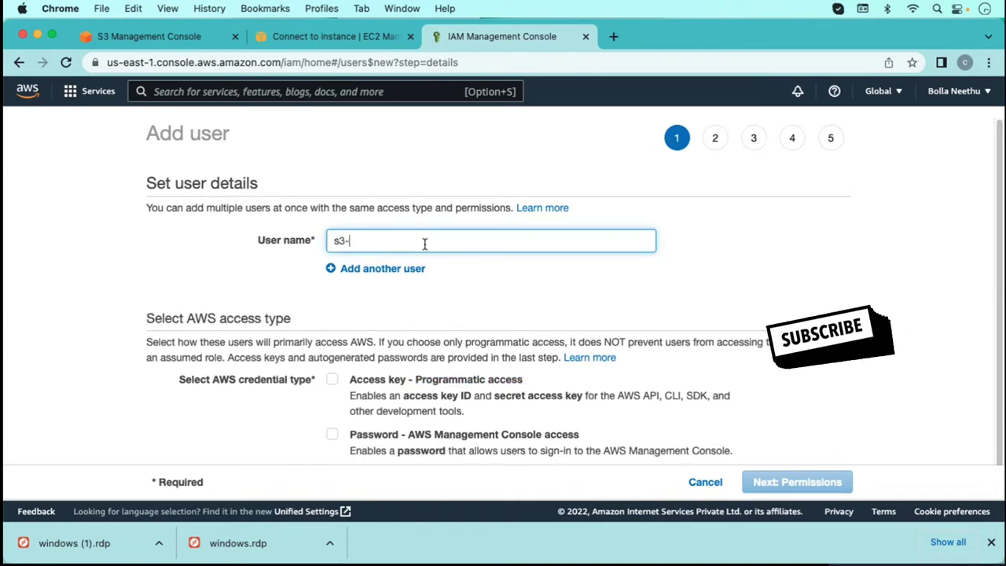
type("buck")
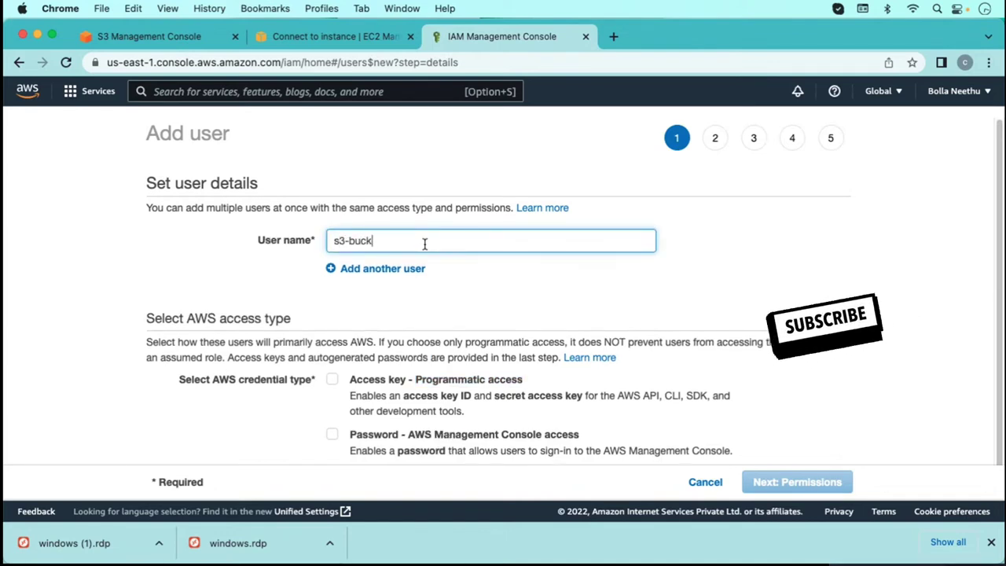
type("et")
key("BackSpace")
key("BackSpace")
key("BackSpace")
key("BackSpace")
key("BackSpace")
key("BackSpace")
key("BackSpace")
type("windows")
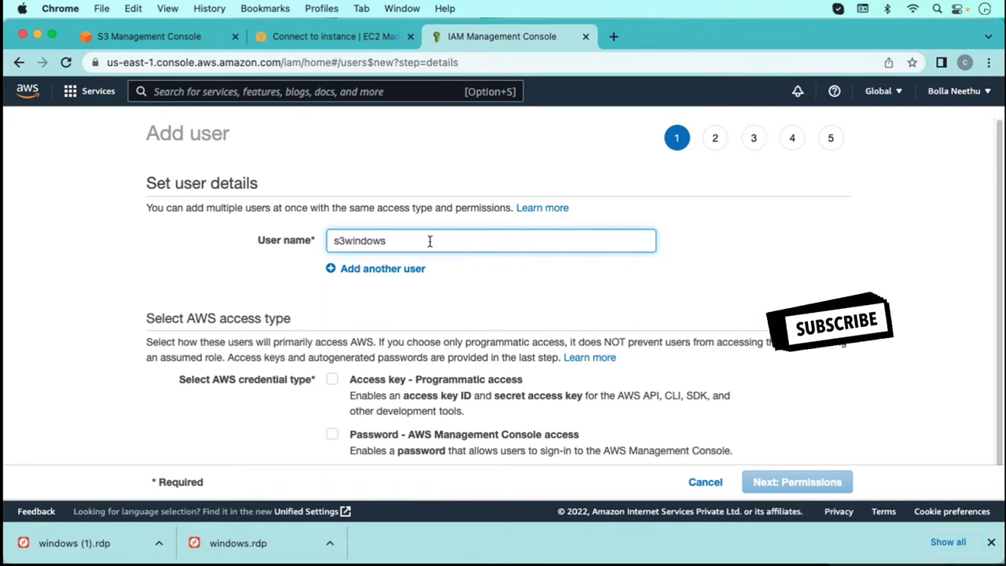
type("-us")
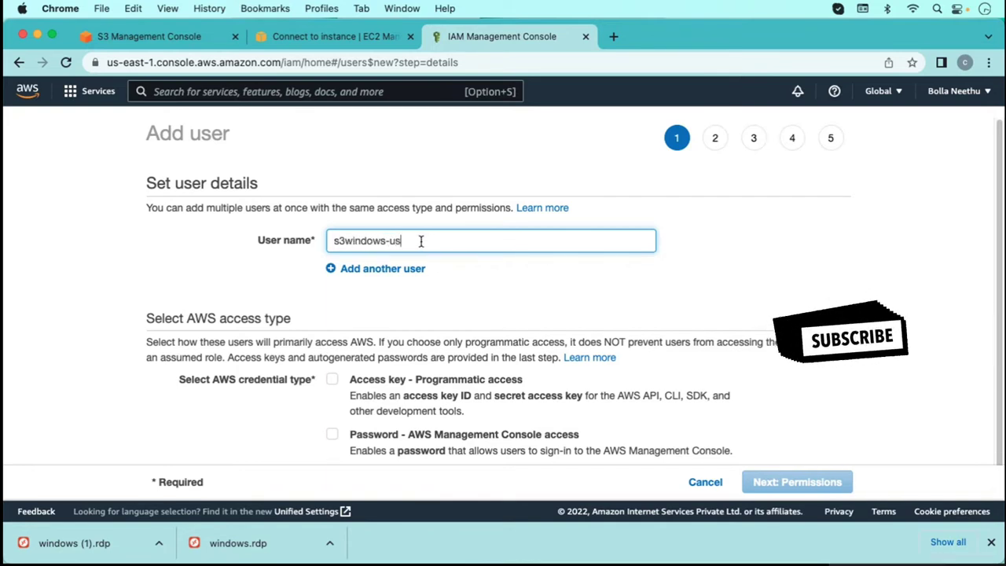
type("er")
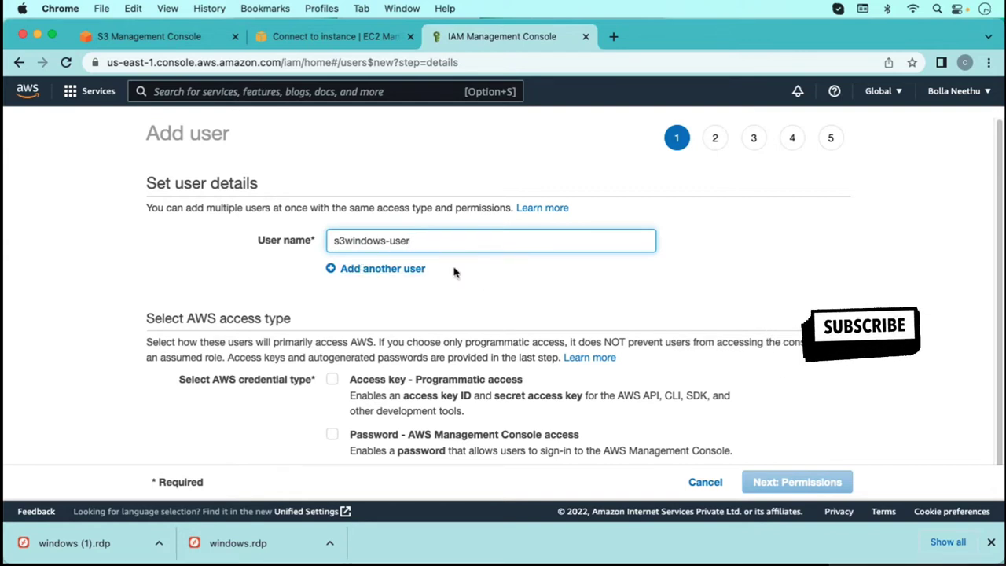
Give the user the credential type Access key - Programmatic access and continue to the permissions stage
scroll(468, 263, "down", 1)
left_click(332, 366)
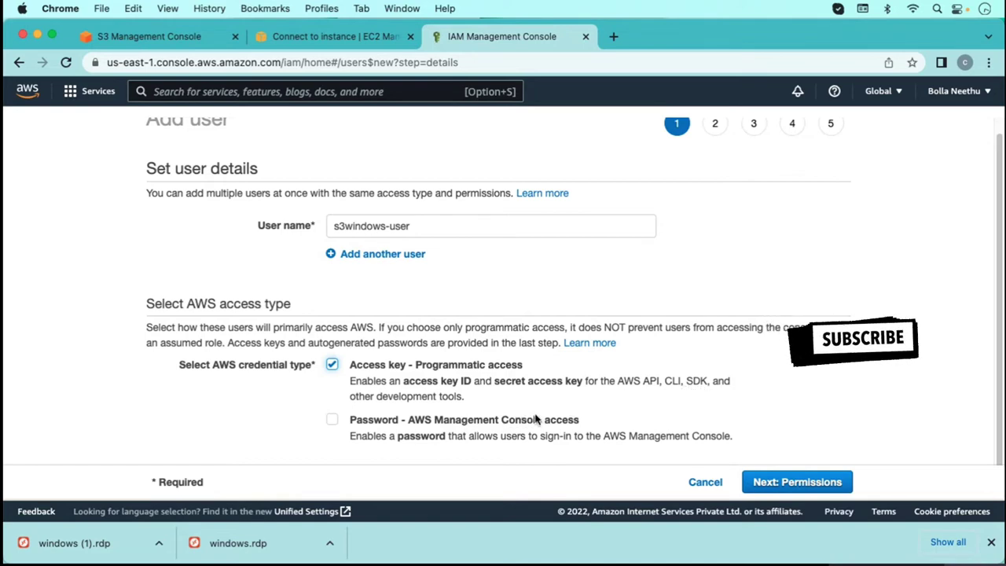
left_click(992, 542)
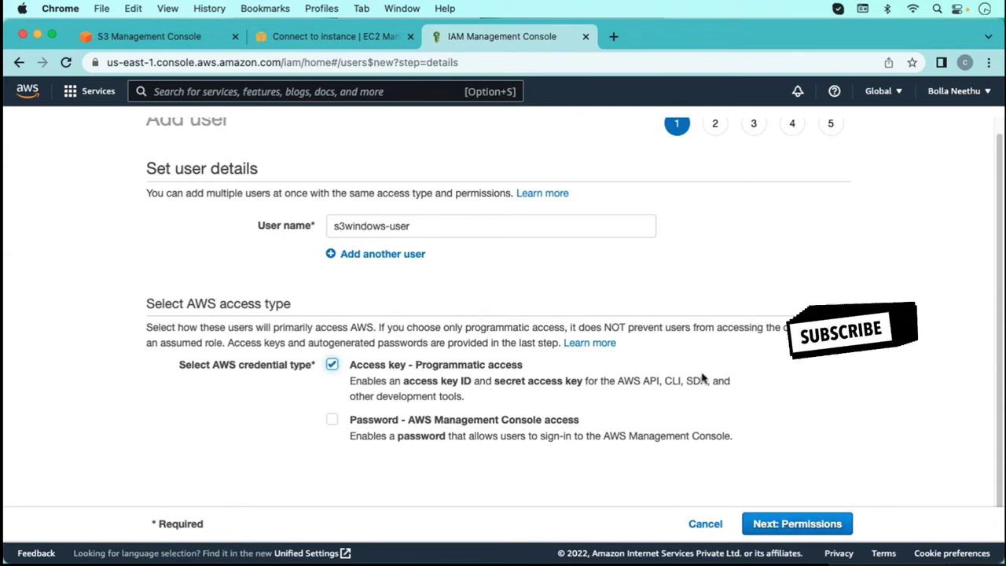
left_click(760, 528)
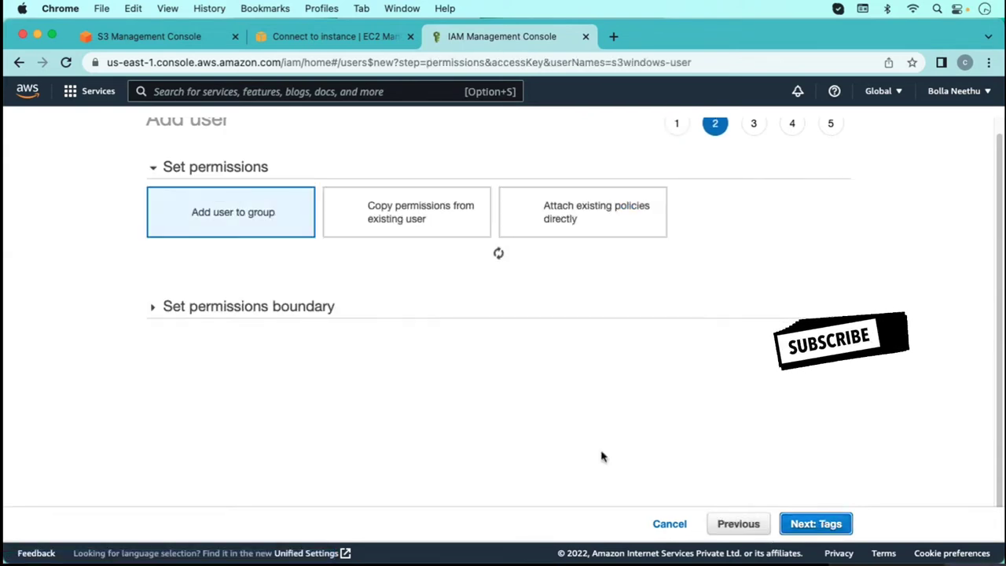
Attach the existing policy AmazonS3FullAccess directly to the user, searching for s3, and continue to the tags stage
left_click(594, 214)
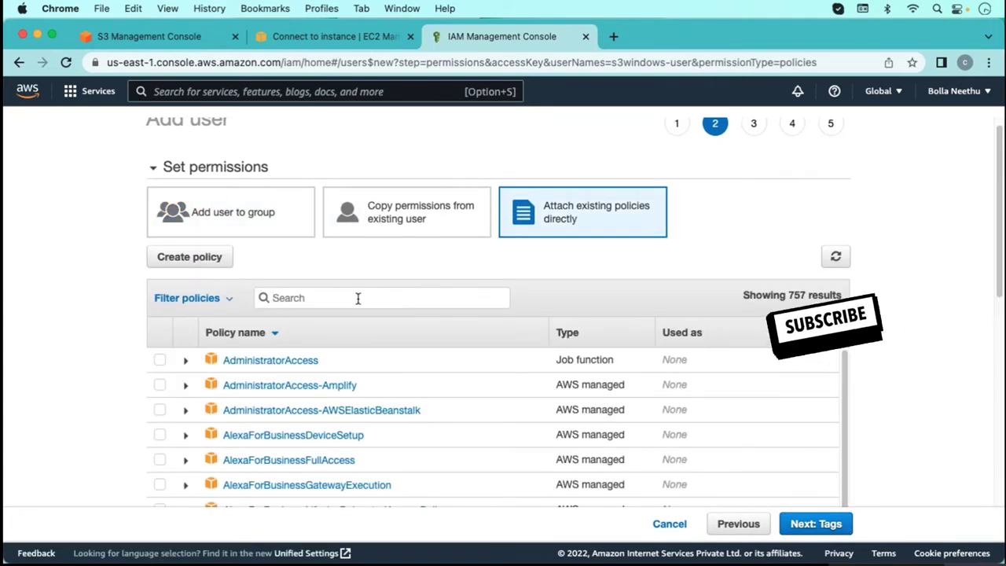
left_click(357, 298)
type("s3")
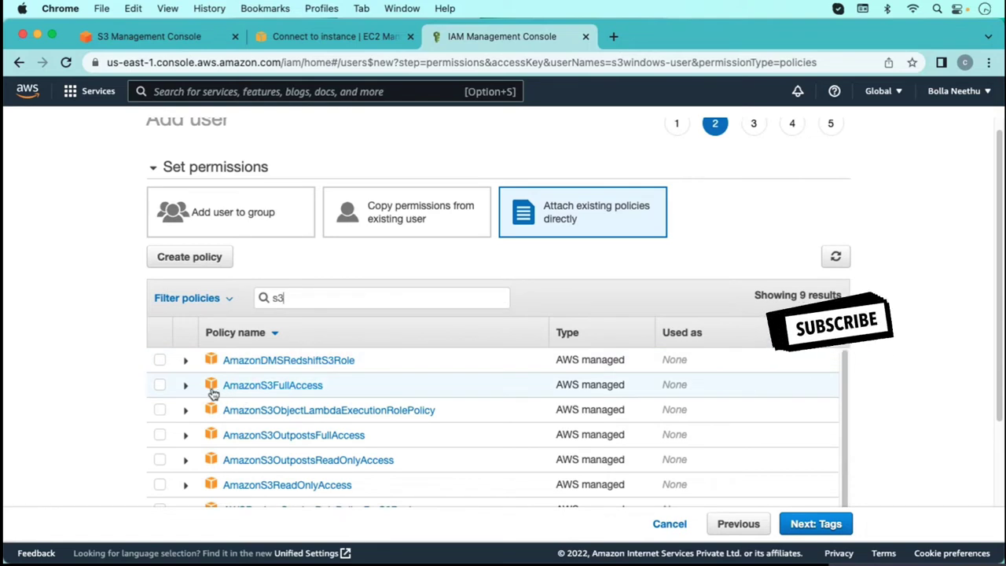
left_click(161, 385)
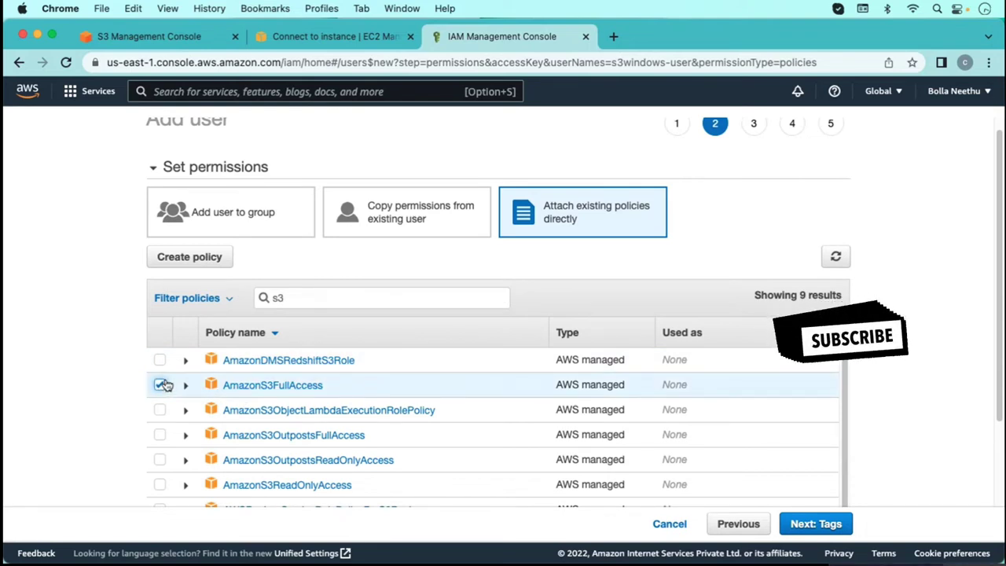
scroll(621, 376, "up", 1)
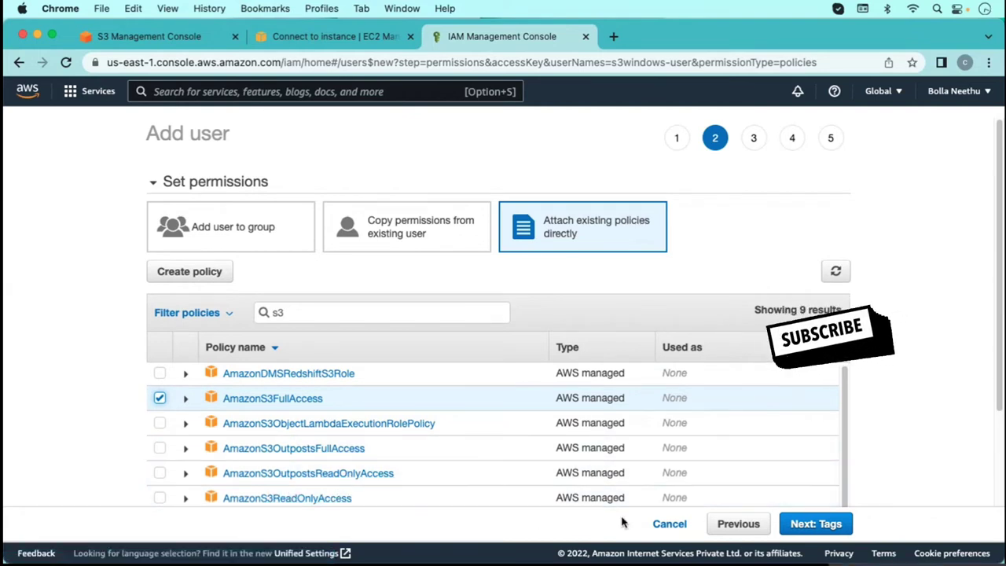
left_click(816, 525)
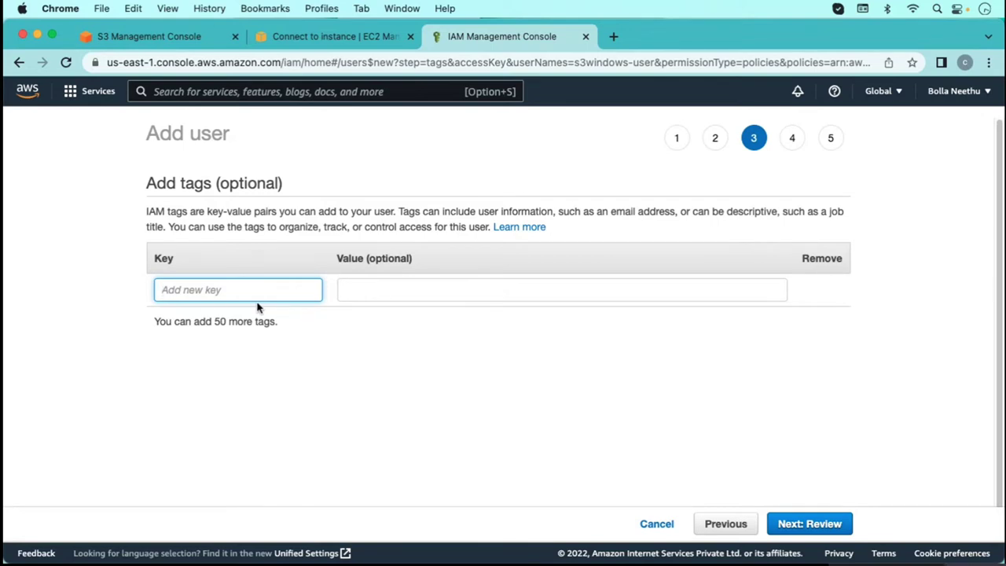
Add a tag with key dep and value IT, and continue to the review stage
type("dep")
key("Tab")
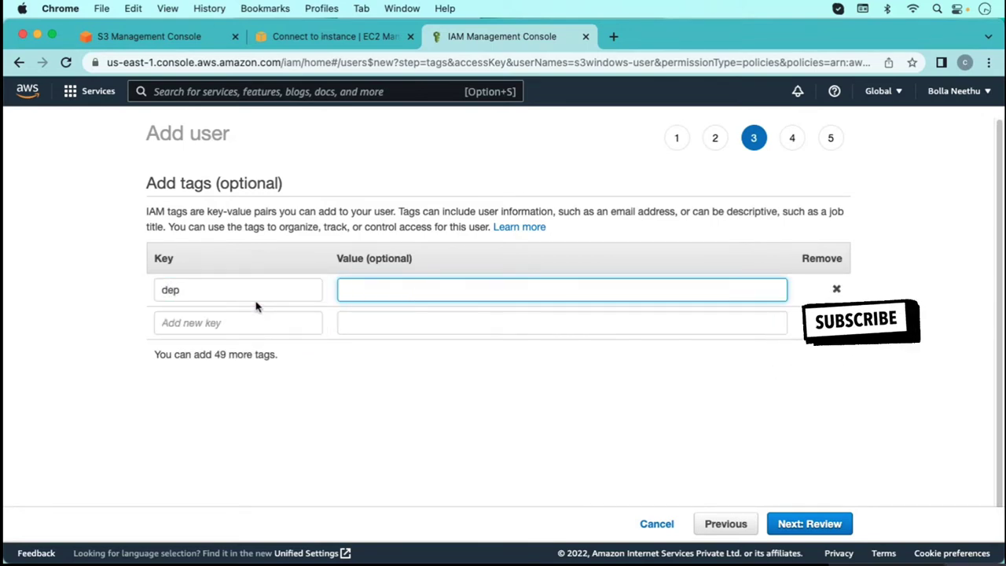
type("dev")
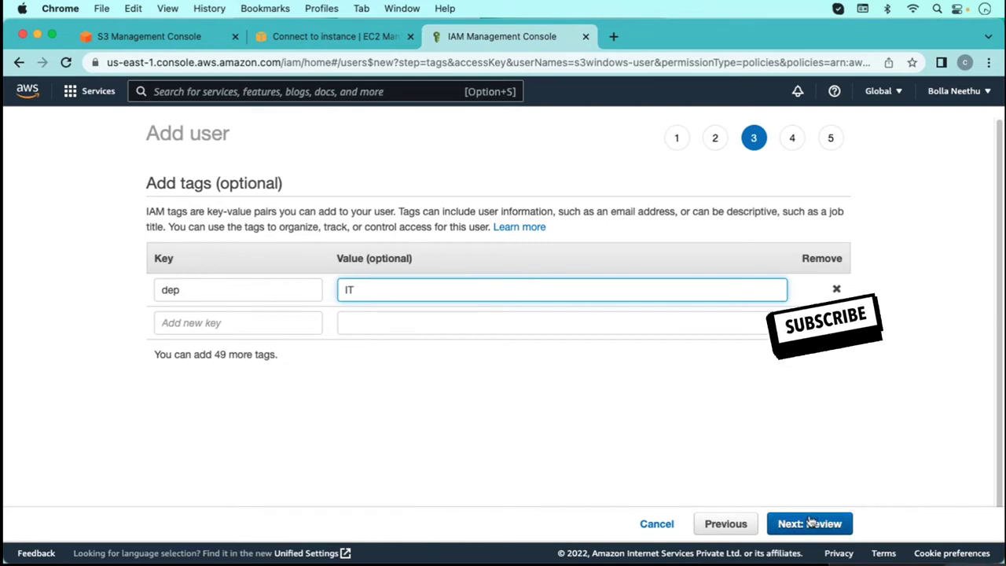
left_click(811, 522)
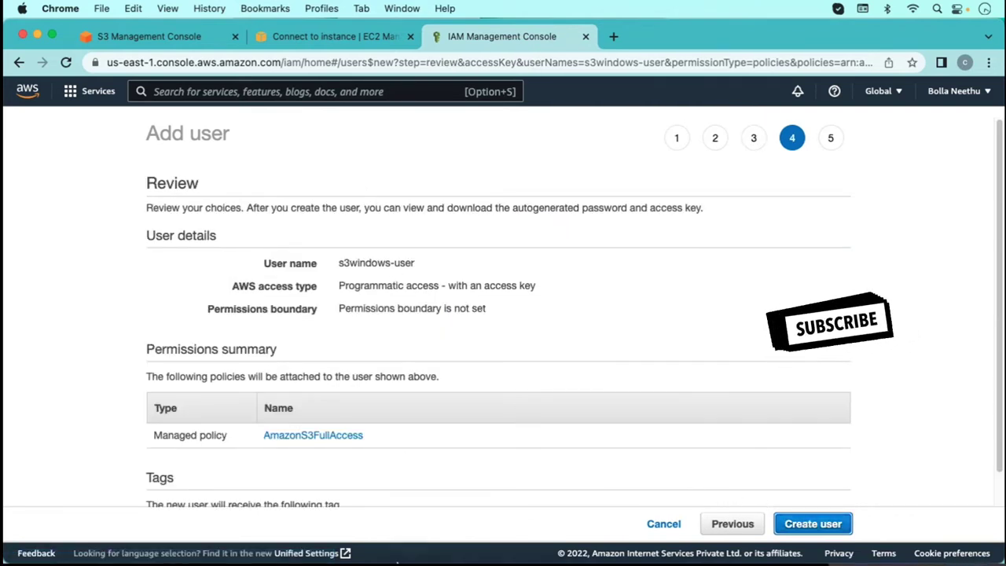
Review the user name, AWS access type and attached managed policy of the new user
left_click(615, 535)
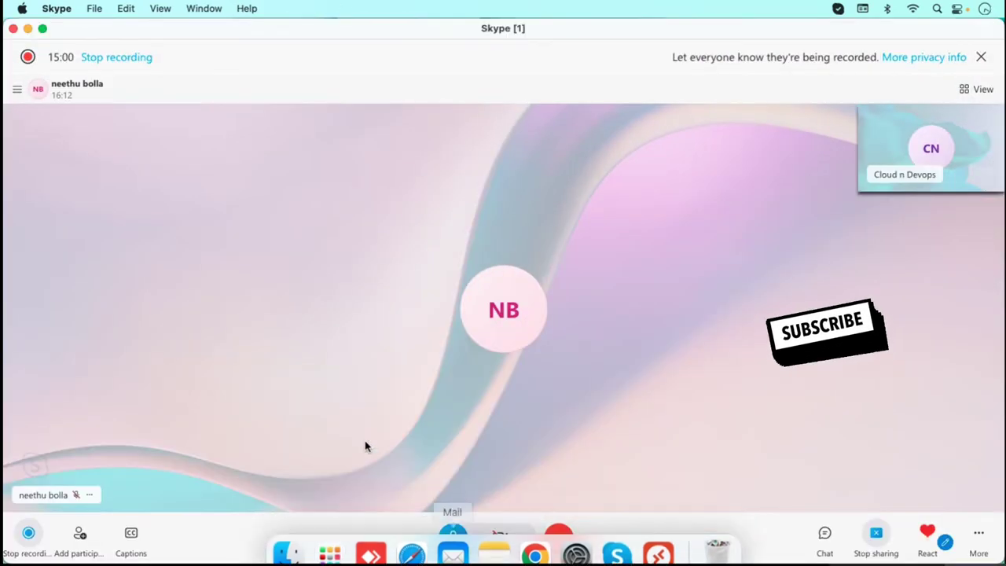
left_click(28, 29)
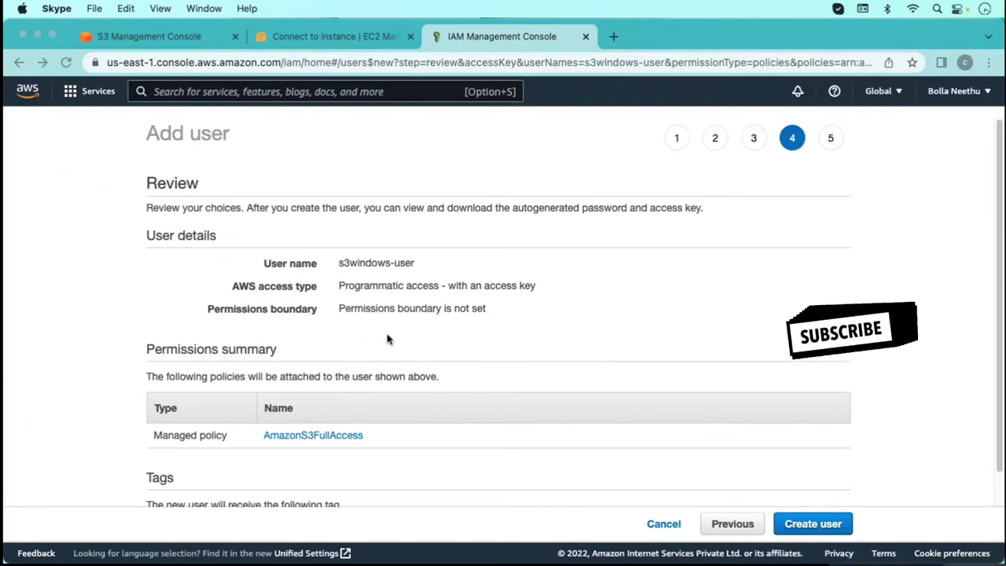
left_click(342, 268)
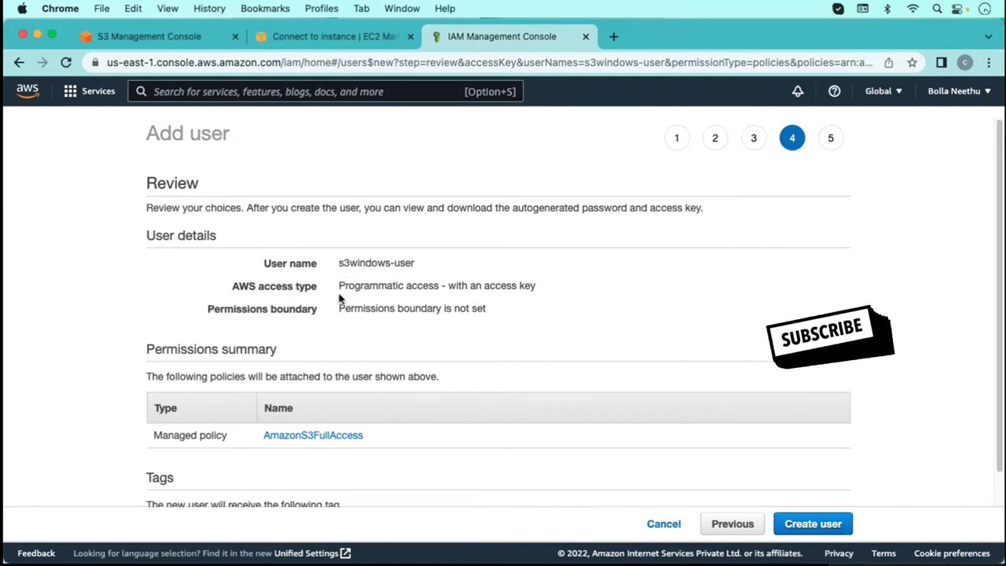
left_click_drag(338, 289, 467, 287)
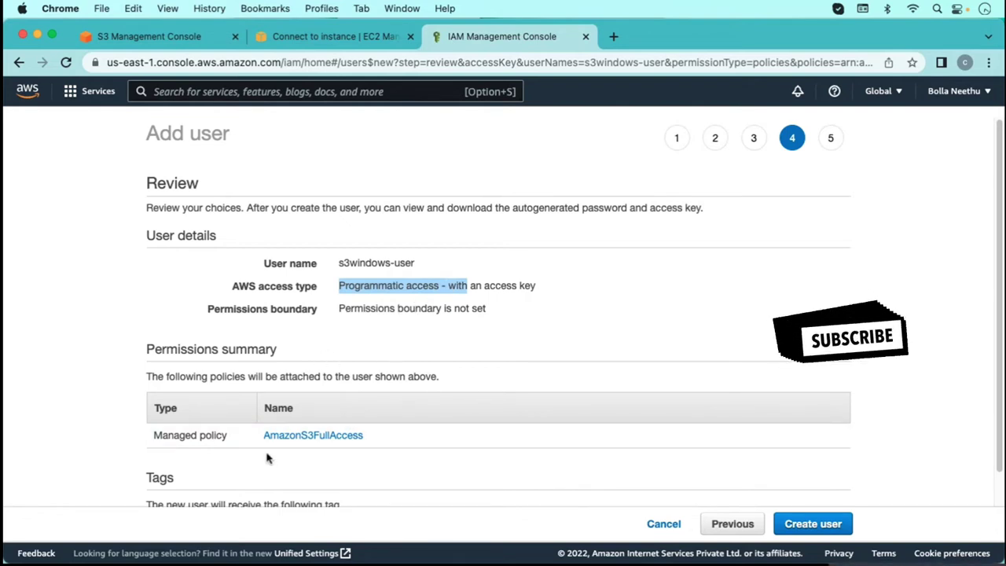
scroll(369, 428, "down", 1)
left_click(381, 423)
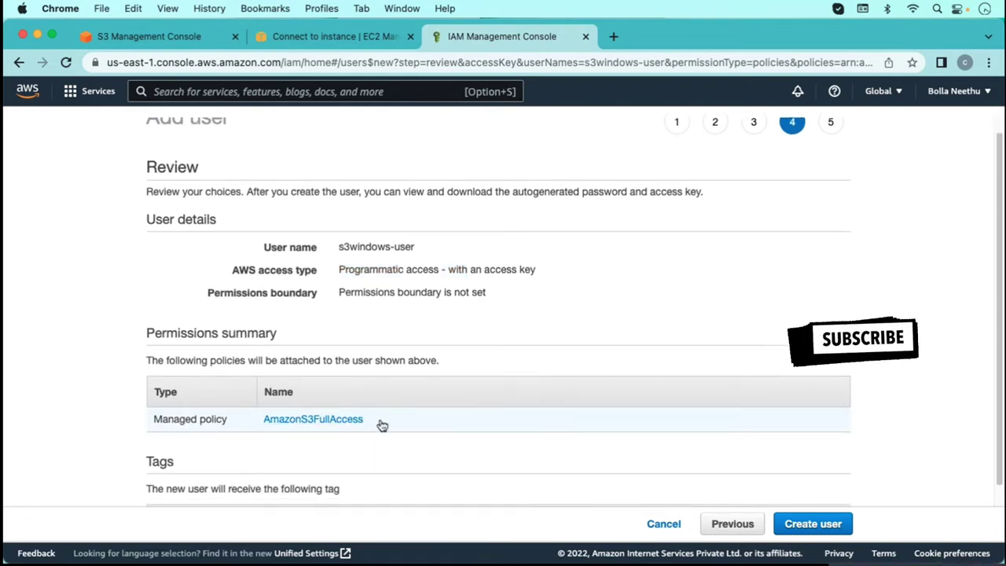
right_click(366, 422)
key("Escape")
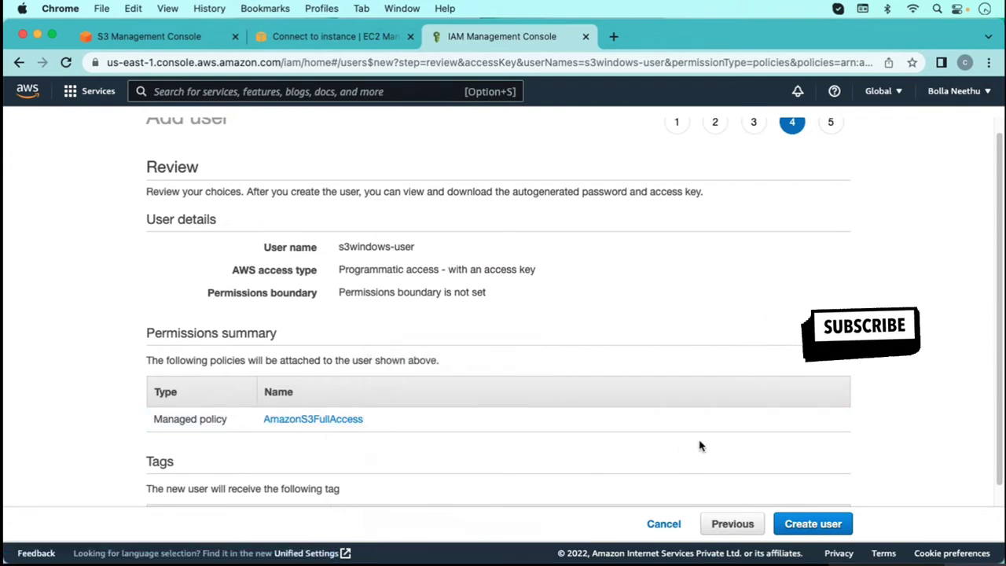
Create the IAM user s3windows-user and download its credentials as a CSV file
scroll(700, 446, "down", 3)
left_click(800, 527)
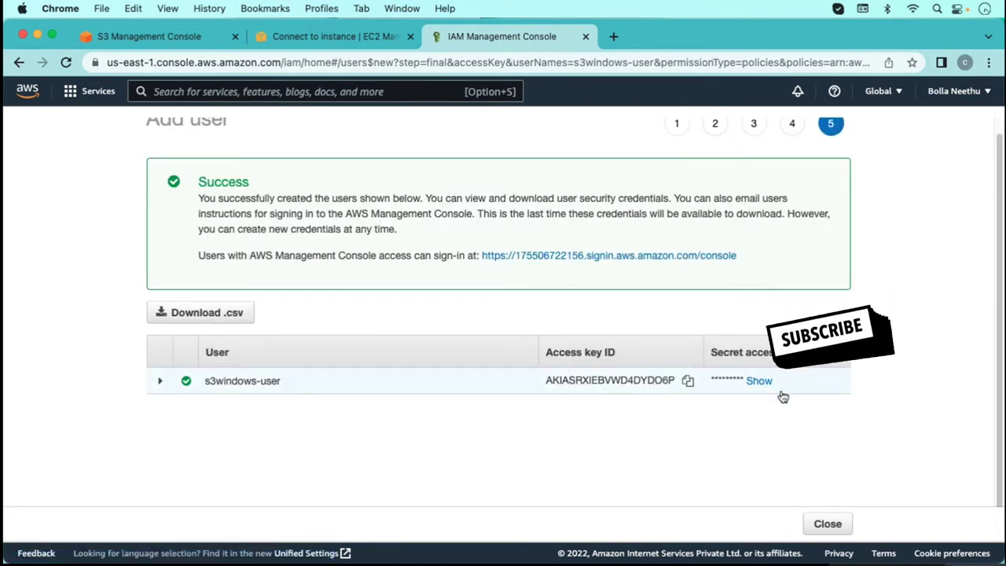
left_click(207, 322)
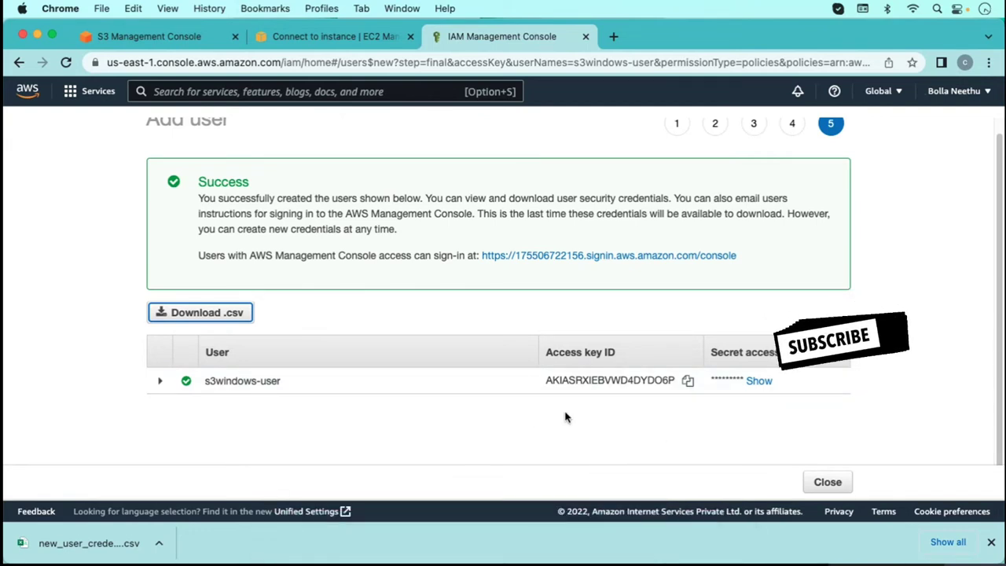
Switch to the EC2 instance's Microsoft Remote Desktop session and set the new TntDrive account's name to Client 1
mouse_move(578, 550)
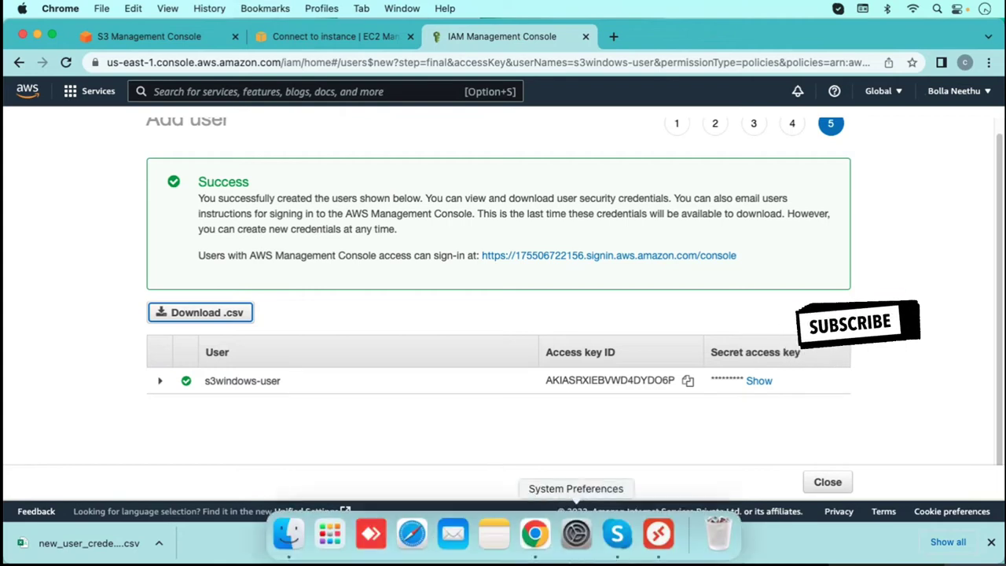
left_click(659, 535)
left_click(345, 414)
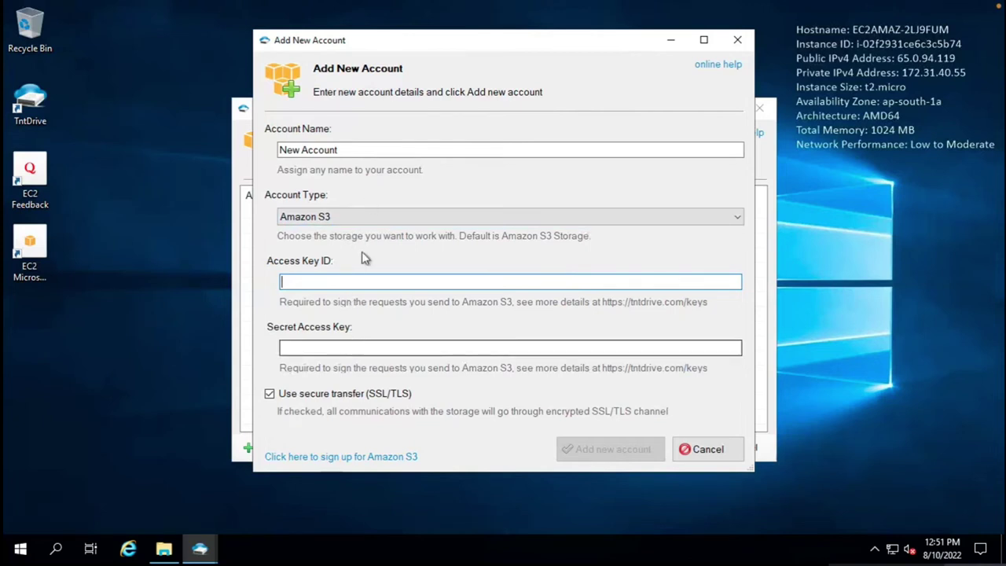
left_click(407, 148)
key("ctrl+a")
key("BackSpace")
key("ctrl+z")
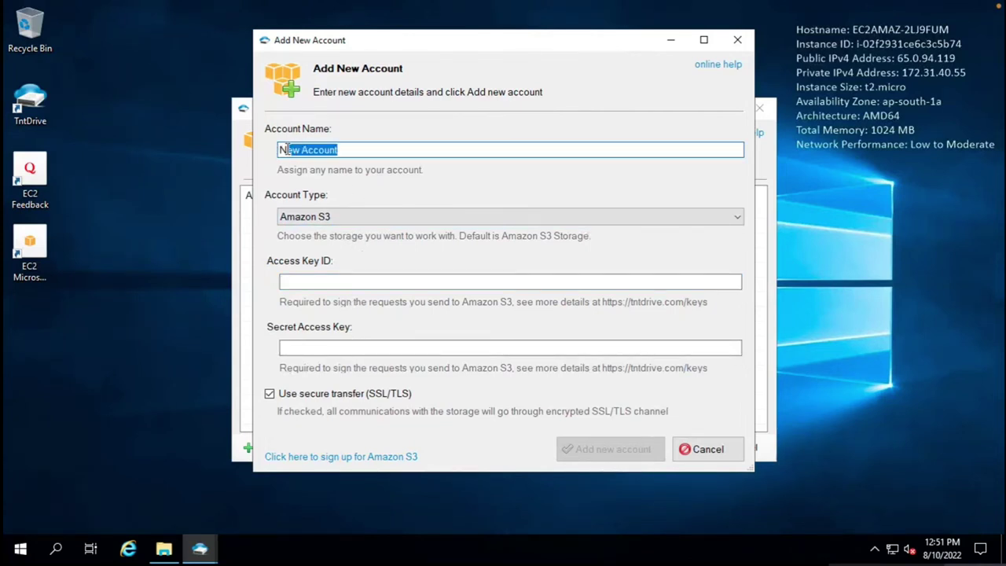
key("BackSpace")
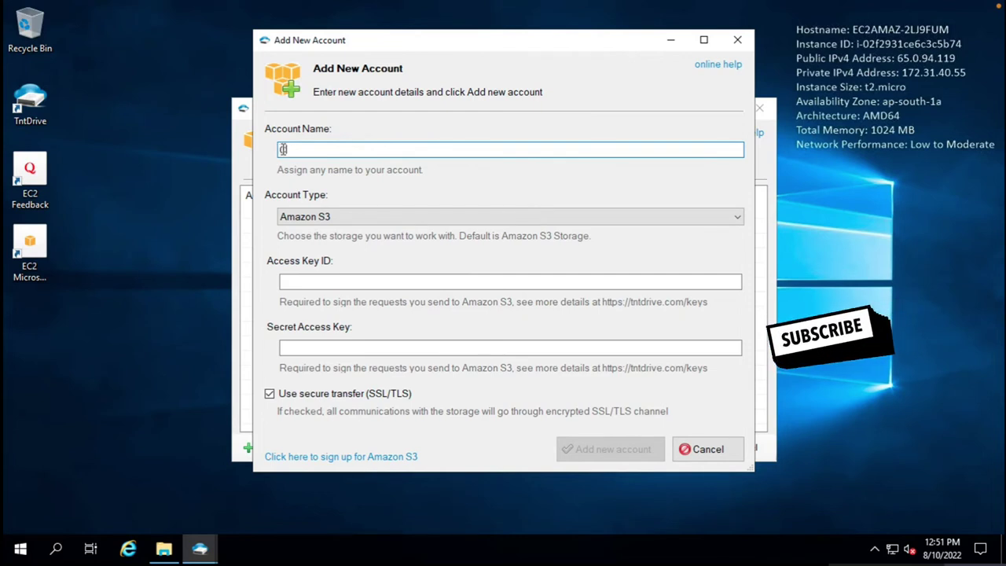
type("lient 1")
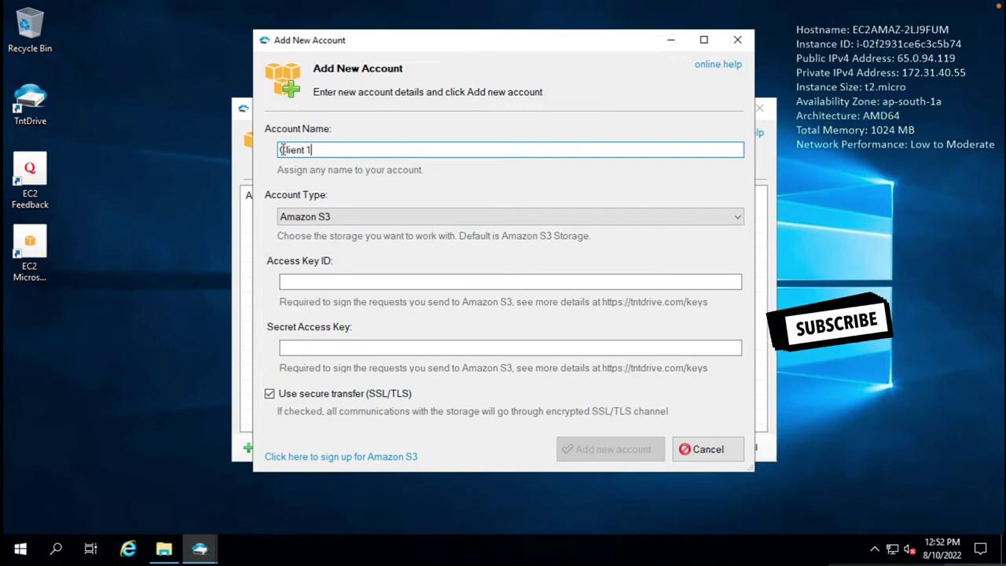
Choose Amazon S3 as the account type and make the Access Key ID field ready for entry
left_click(341, 223)
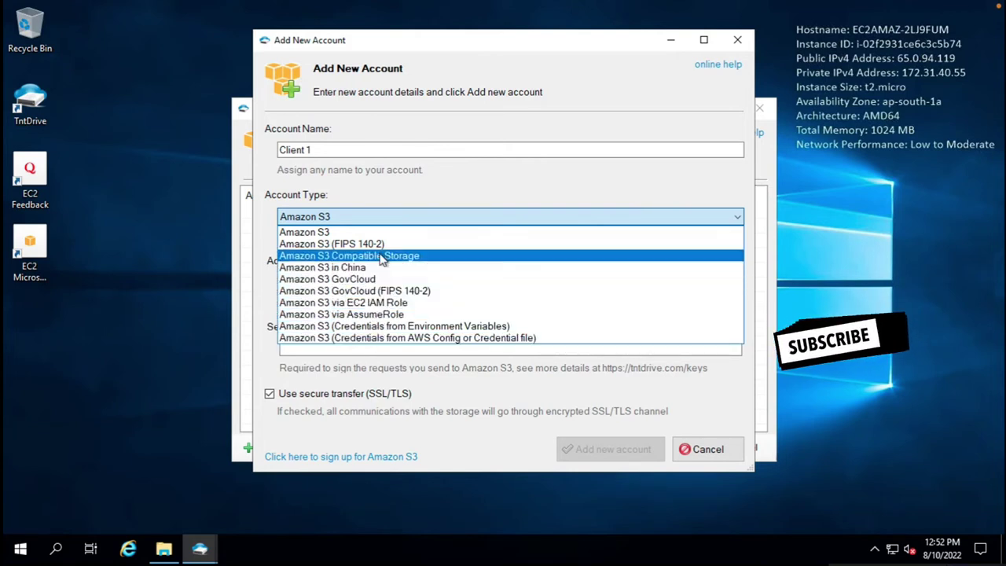
left_click(338, 233)
left_click(321, 281)
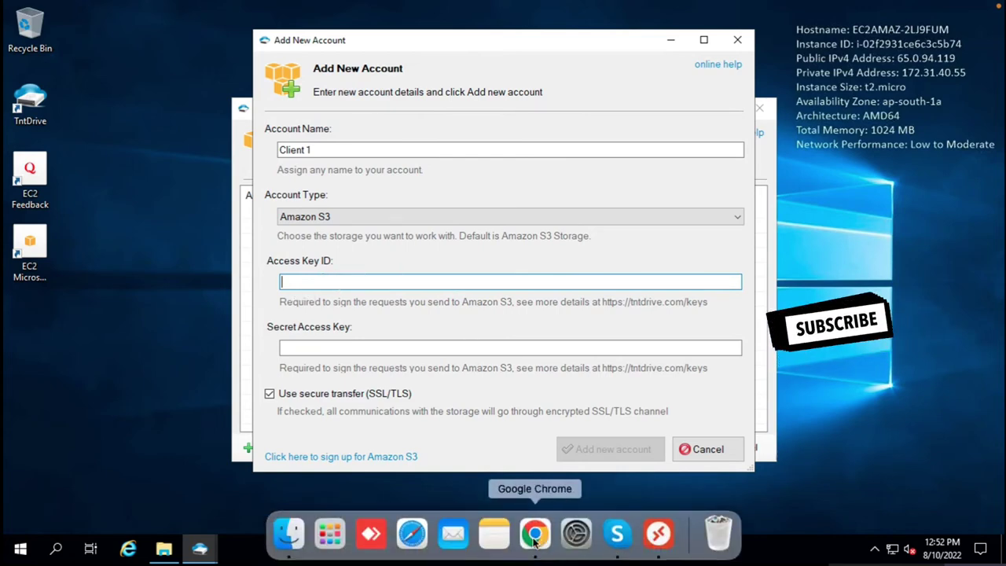
Switch to Chrome, copy the access key ID of s3windows-user, and return to the EC2 instance's remote desktop session
left_click(534, 539)
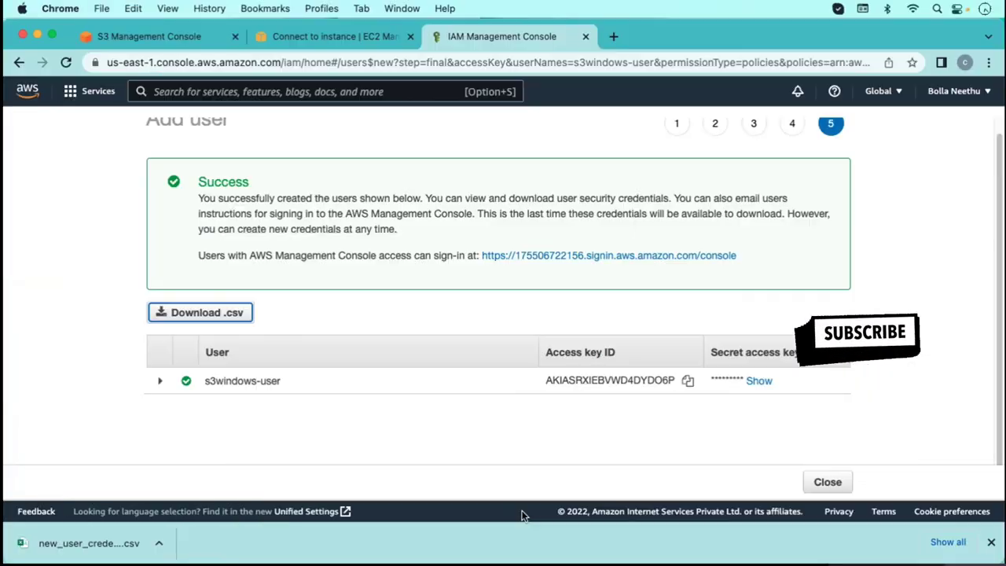
left_click(688, 381)
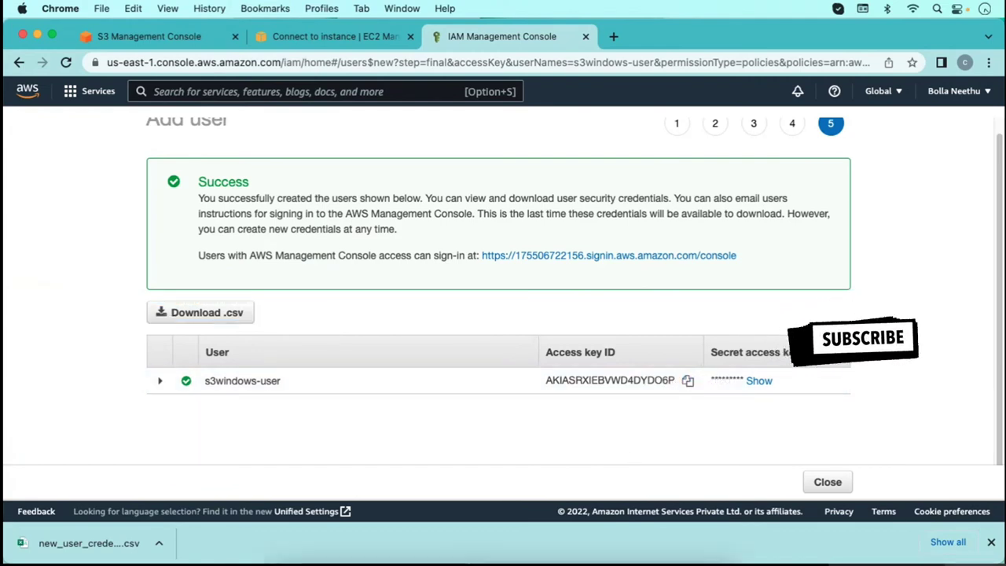
mouse_move(576, 538)
left_click(658, 535)
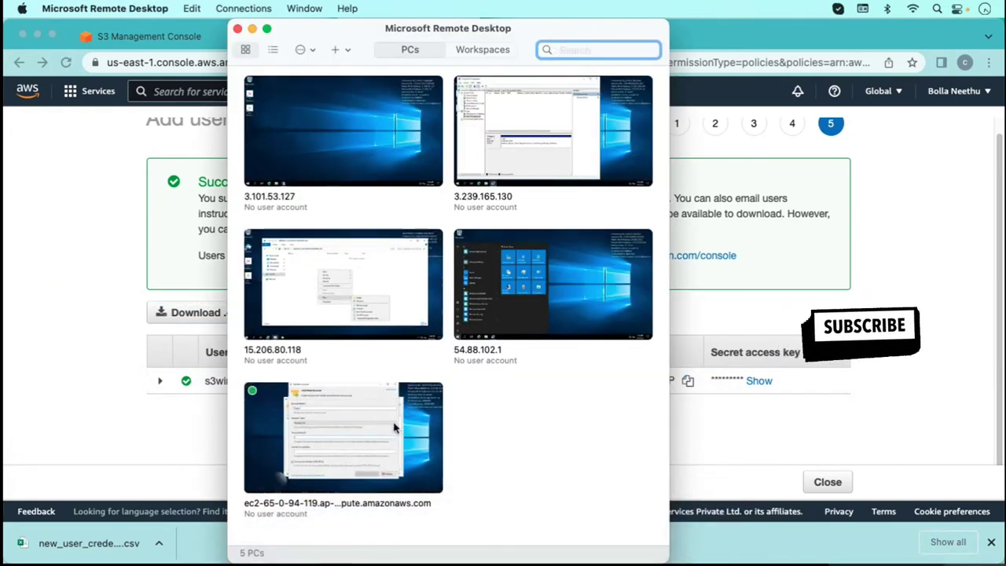
double_click(343, 438)
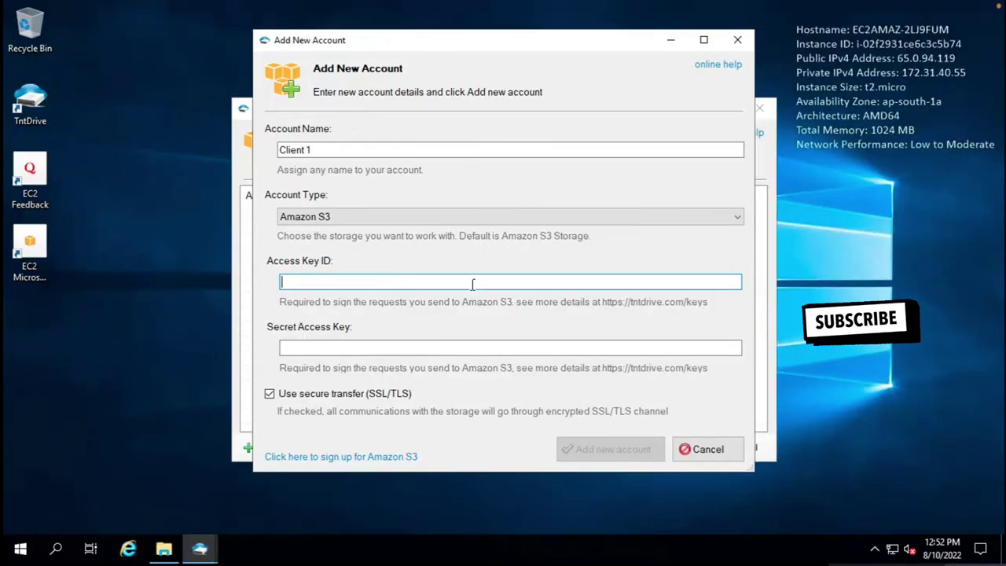
Try to paste the copied access key ID into the Access Key ID field, and reopen the EC2 instance's remote session
key("ctrl+v")
key("ctrl+Left")
key("ctrl+Left")
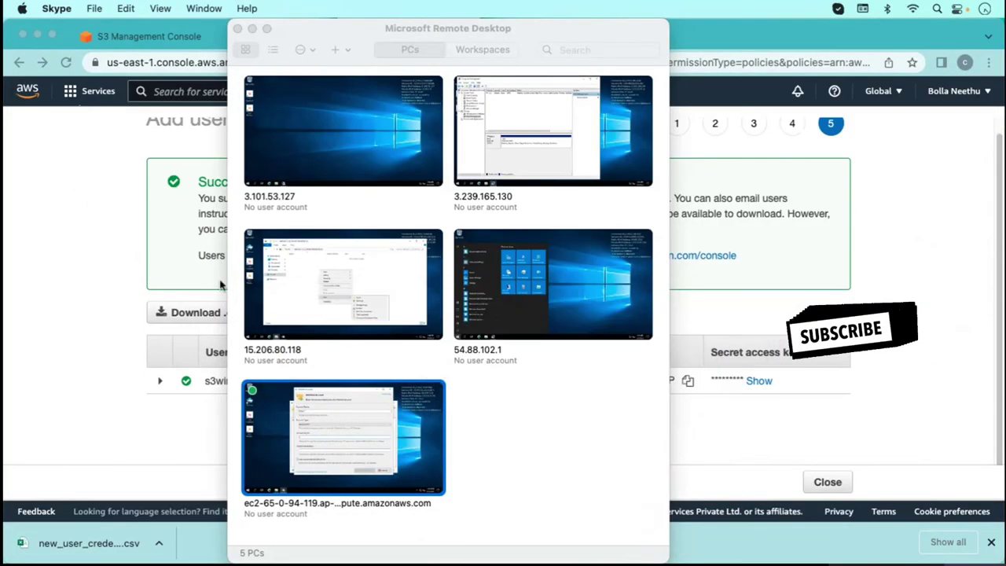
double_click(353, 385)
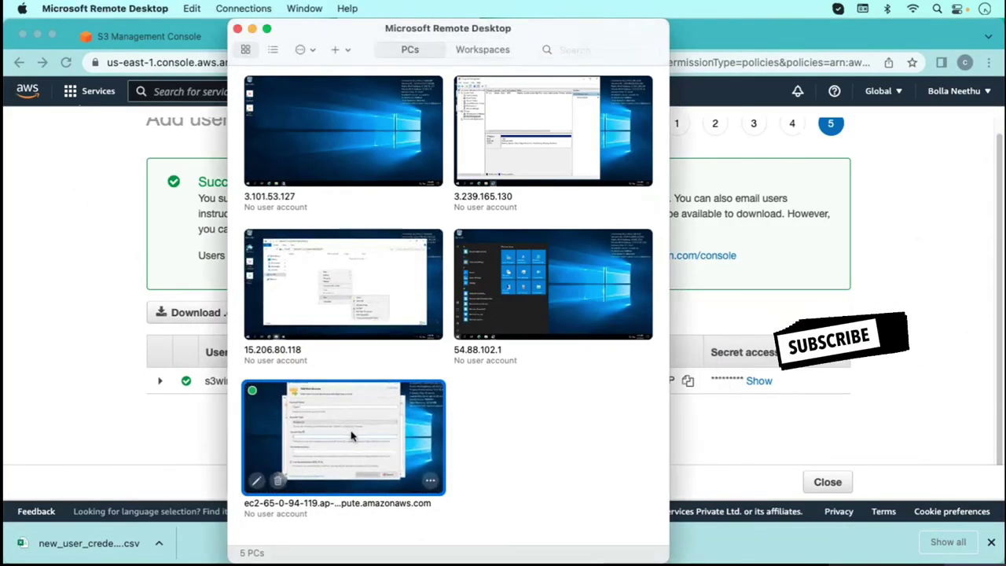